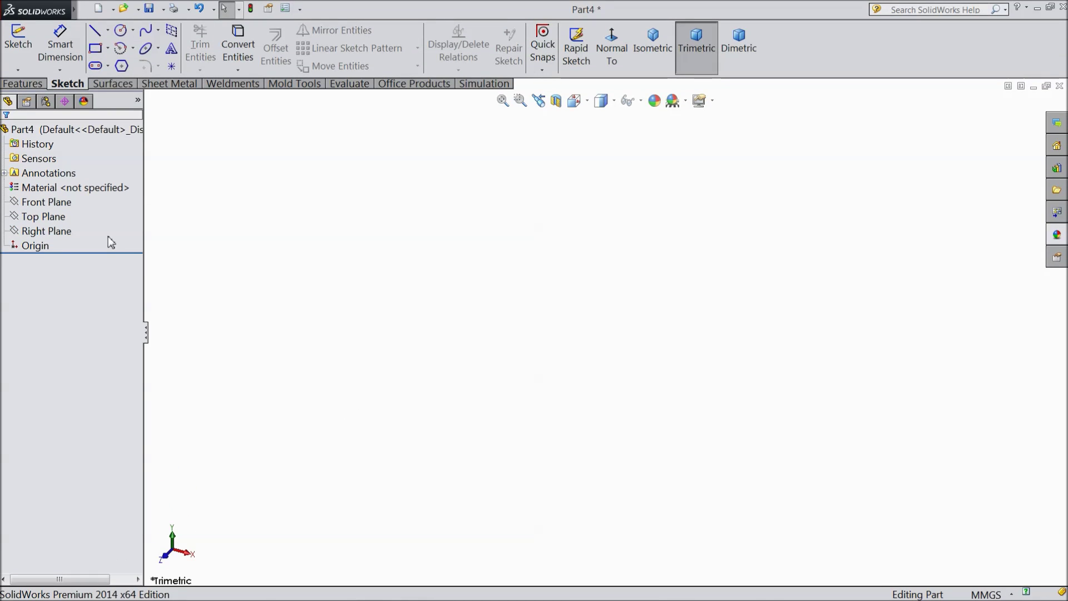
# Start a sketch on the Top Plane and draw a circle centred on the origin
pyautogui.click(45, 217)
pyautogui.click(73, 202)
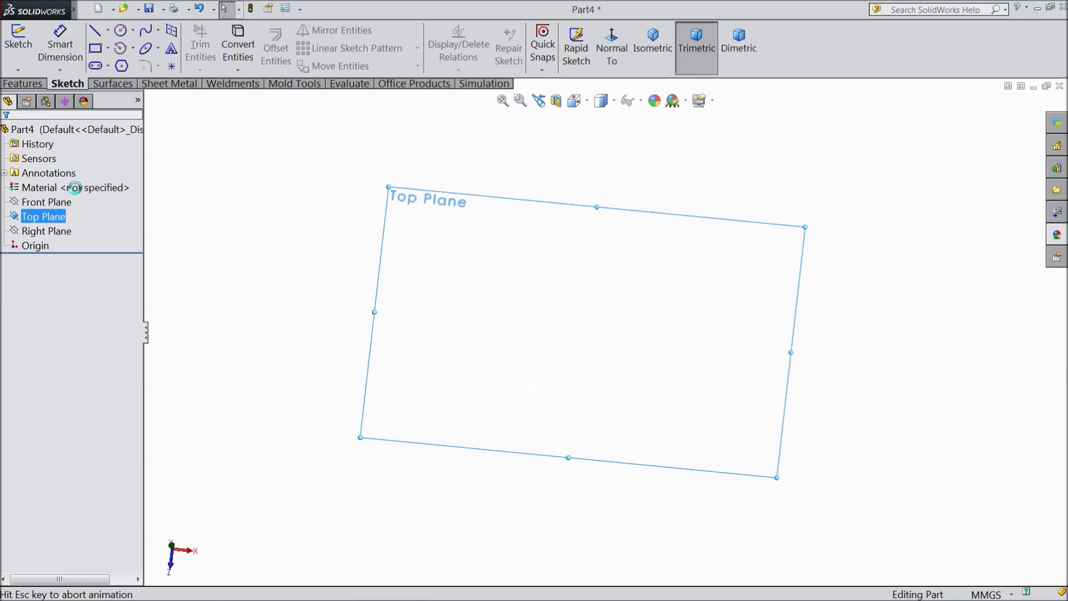
pyautogui.click(120, 30)
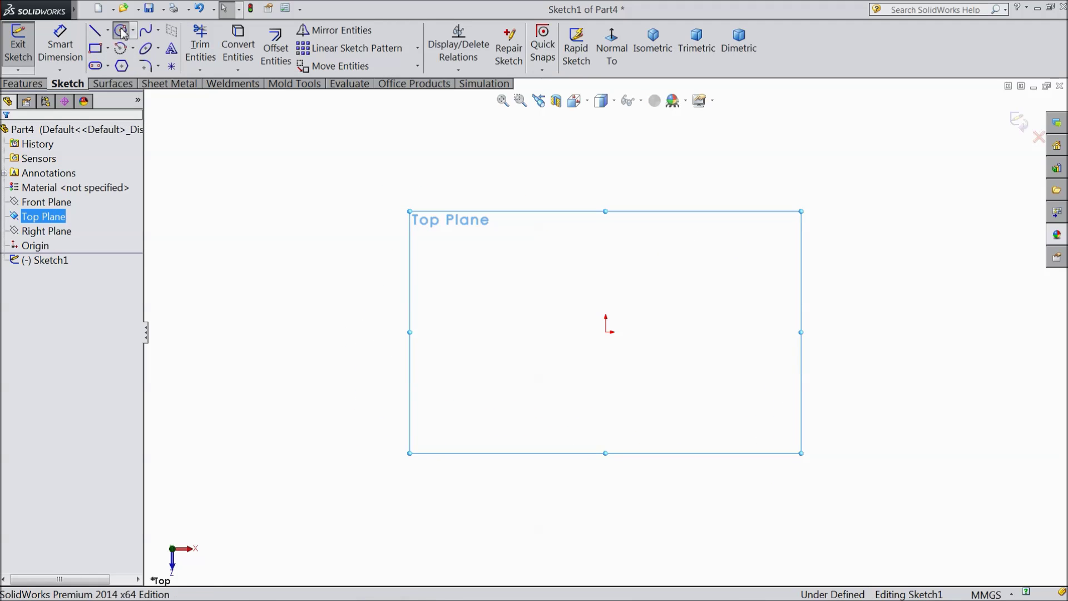
pyautogui.click(607, 332)
pyautogui.click(450, 278)
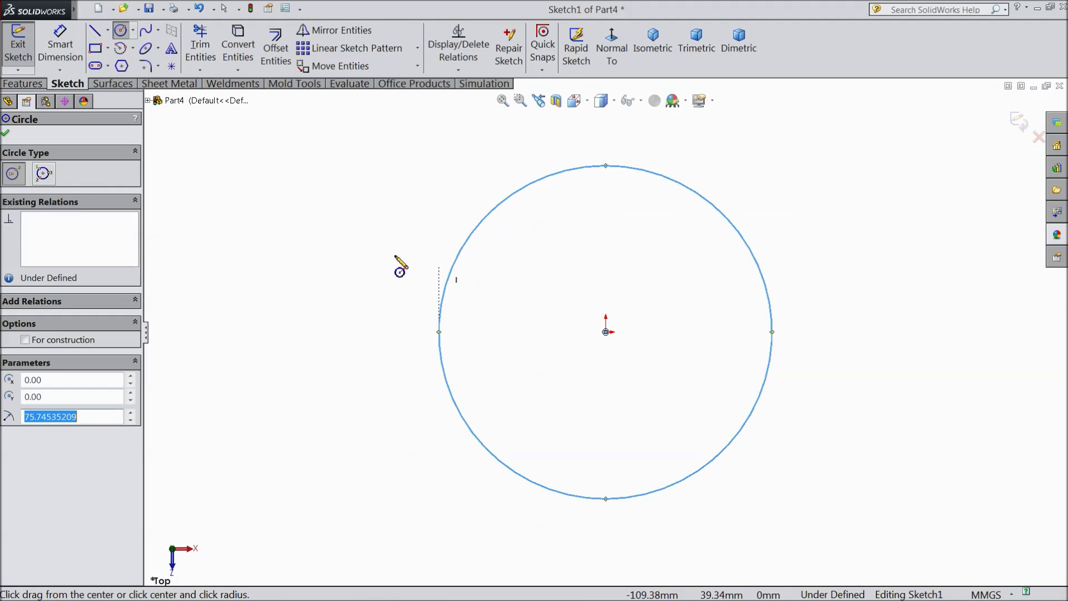
# Dimension the circle to a 300 mm diameter
pyautogui.click(60, 44)
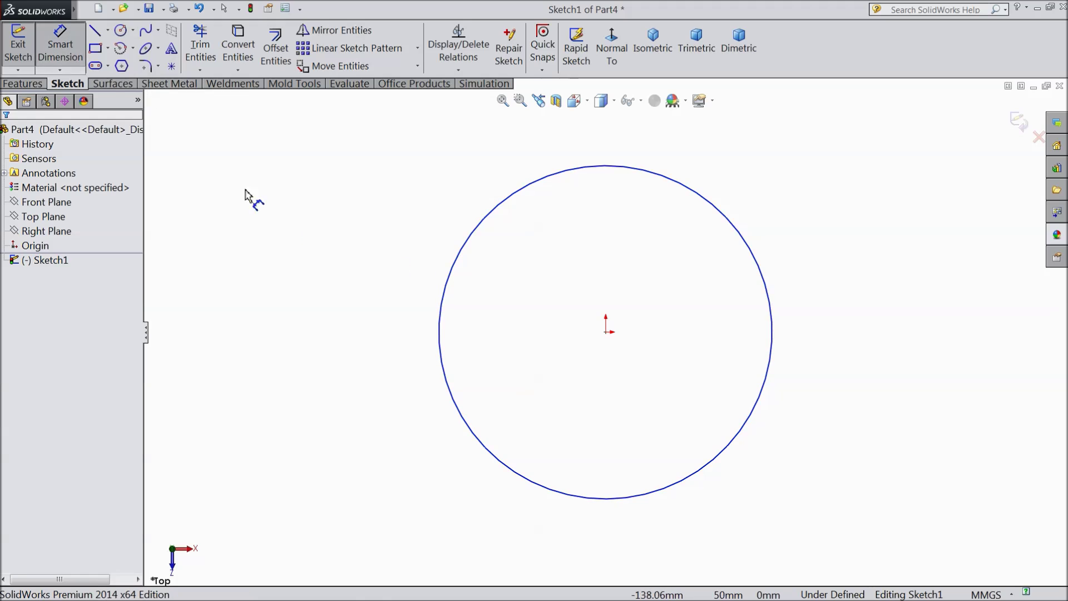
pyautogui.click(440, 334)
pyautogui.click(342, 340)
pyautogui.write('300')
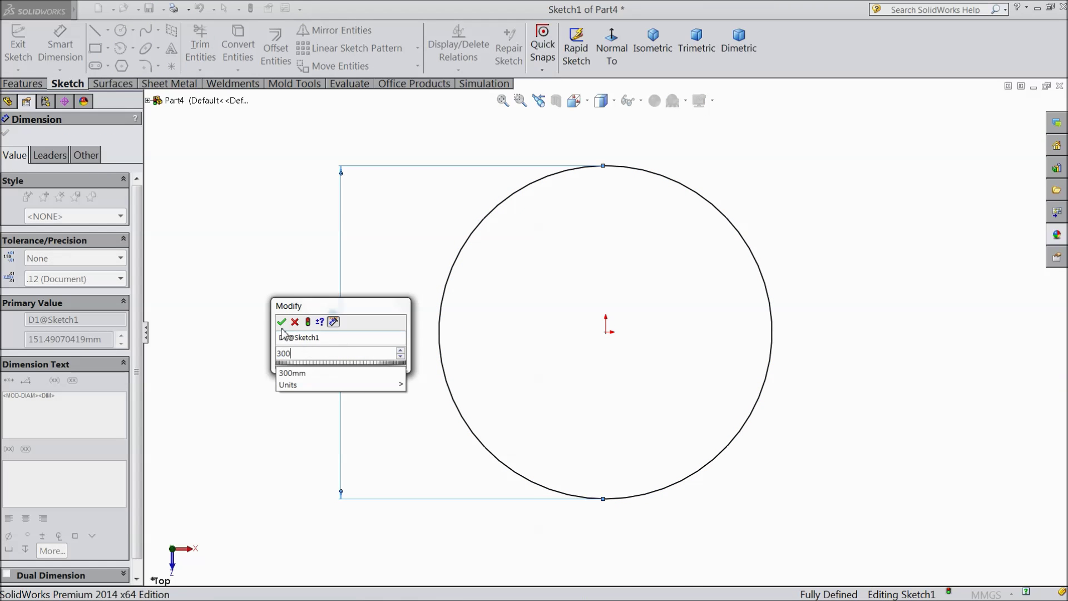
pyautogui.press('Return')
pyautogui.press('Escape')
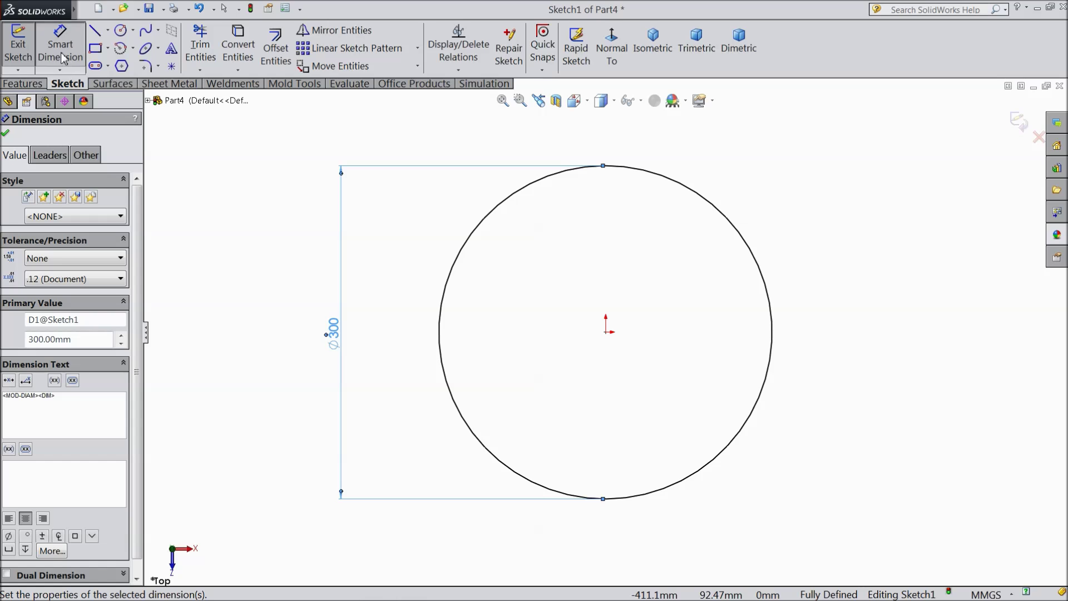
pyautogui.click(32, 85)
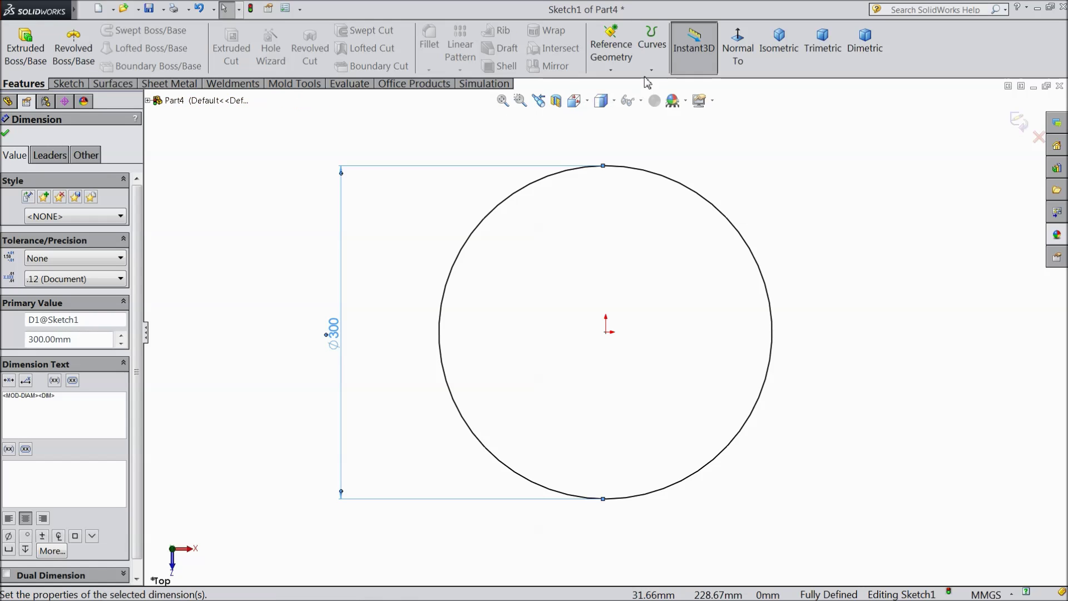
# Build a clockwise helix from the circle, defined by pitch and revolution: 200 mm pitch, 3 revolutions
pyautogui.click(687, 84)
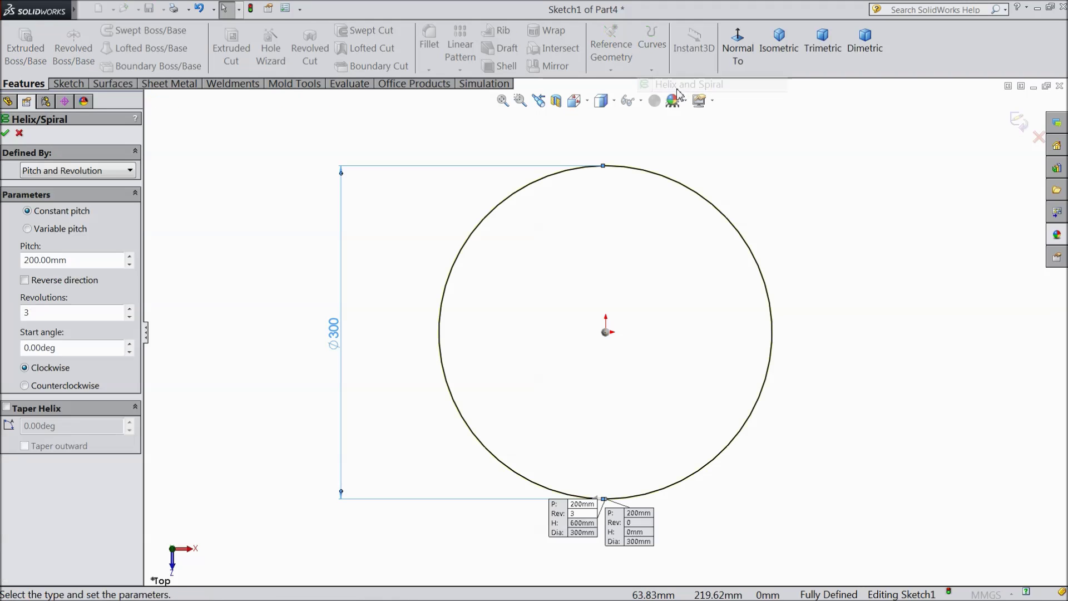
pyautogui.click(778, 51)
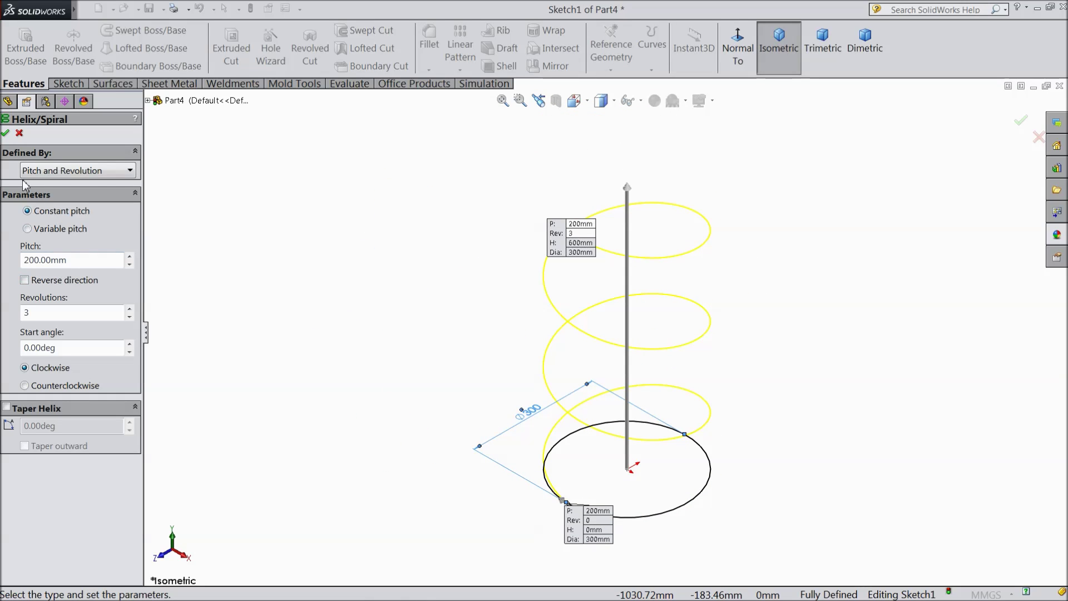
pyautogui.click(105, 172)
pyautogui.click(104, 183)
pyautogui.click(6, 134)
pyautogui.click(318, 356)
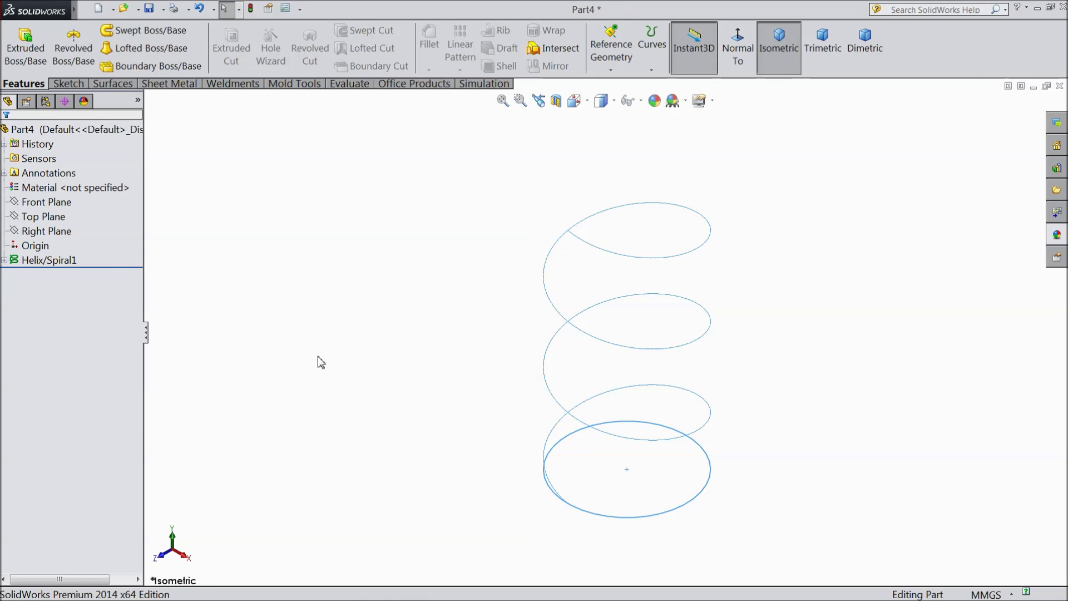
# Start a sketch on the Right Plane, viewed normal to it, and draw a circle near the helix's top end
pyautogui.click(46, 233)
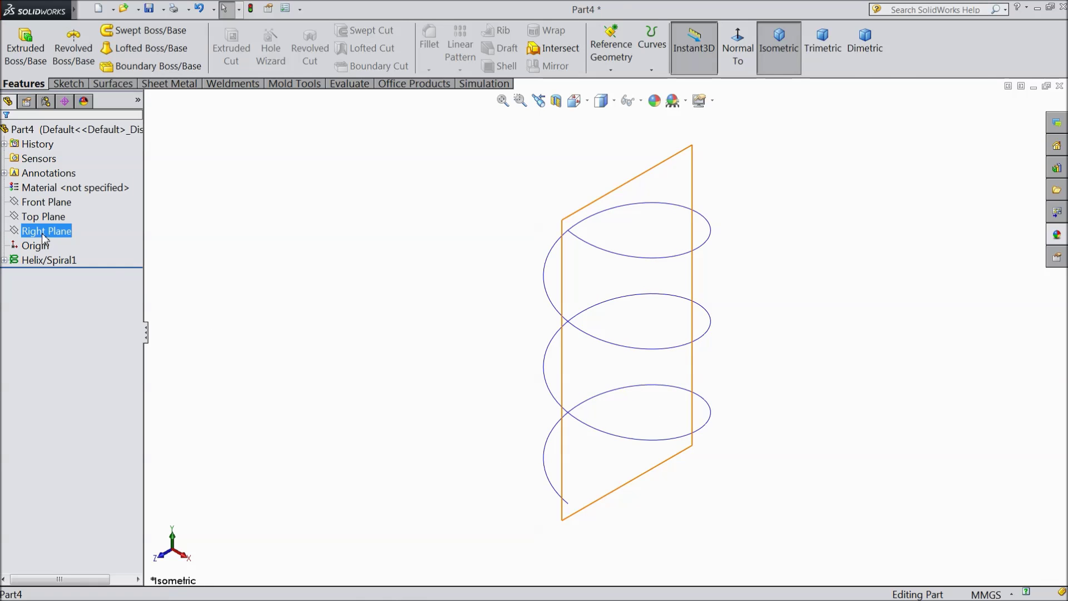
pyautogui.click(50, 216)
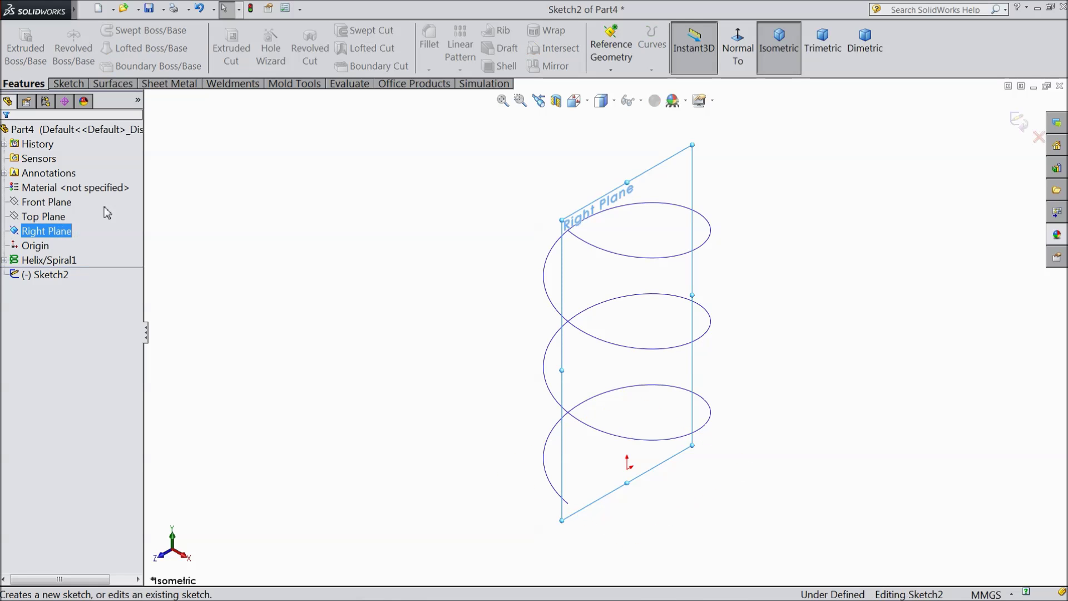
pyautogui.click(738, 55)
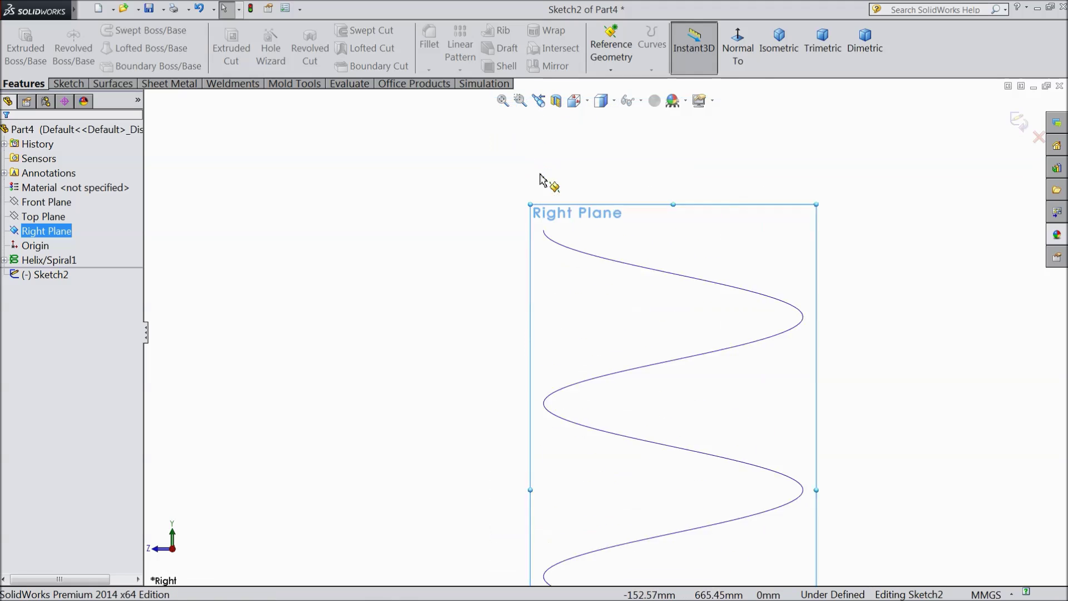
pyautogui.scroll(-3, 540, 179)
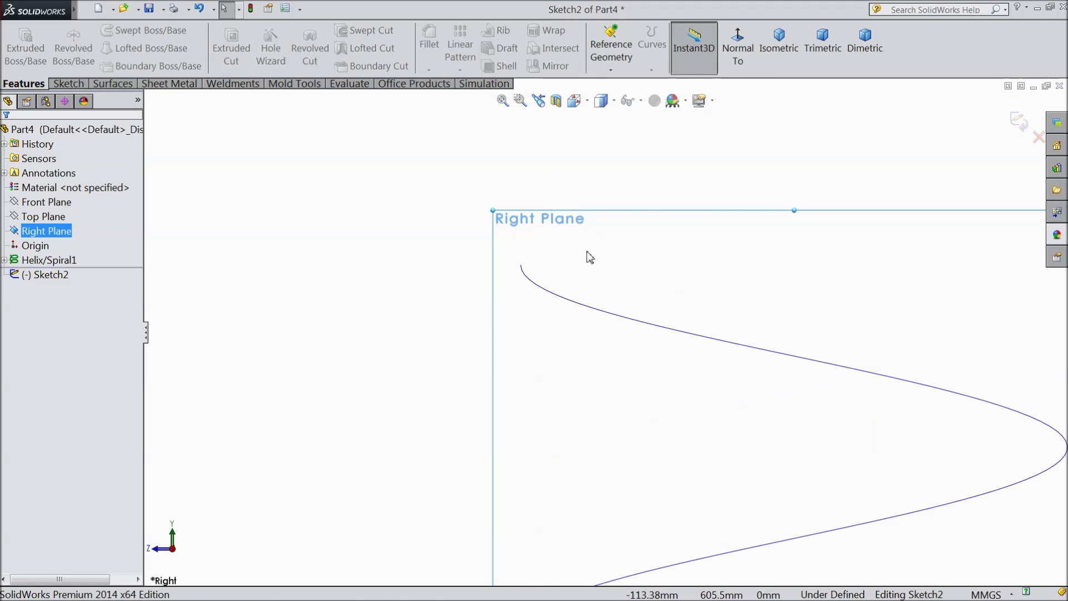
pyautogui.click(69, 84)
pyautogui.click(122, 30)
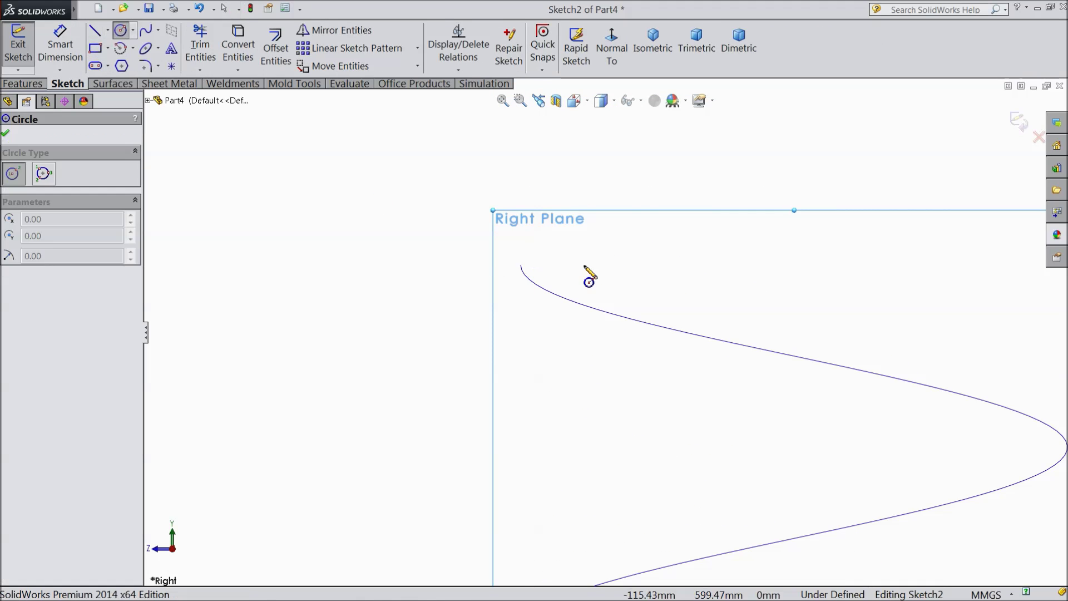
pyautogui.scroll(-2, 503, 255)
pyautogui.click(434, 244)
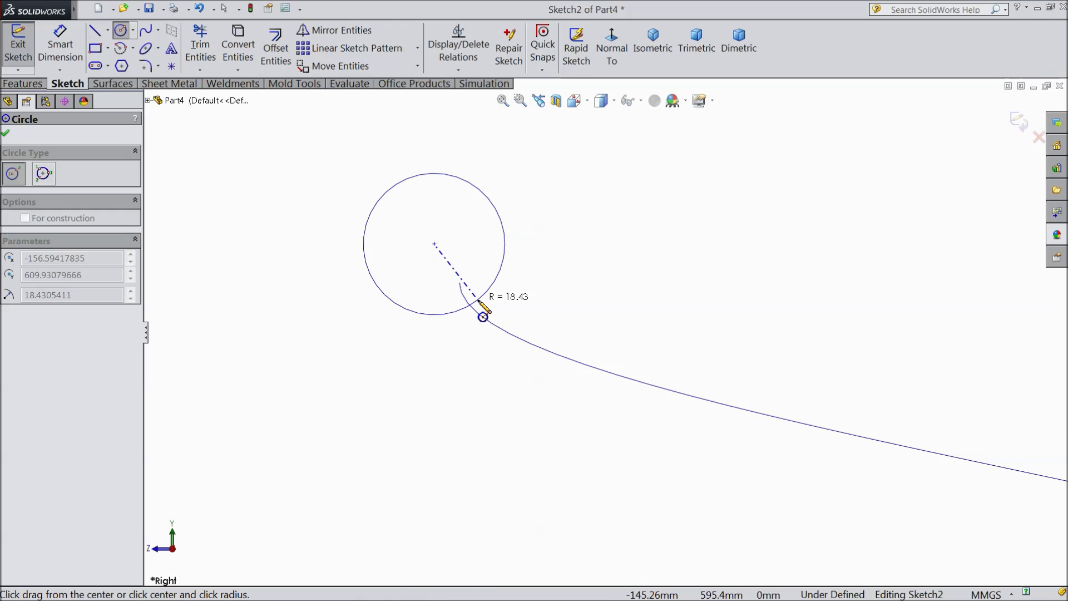
pyautogui.click(477, 305)
# Dimension the new circle to an 80 mm diameter
pyautogui.click(60, 45)
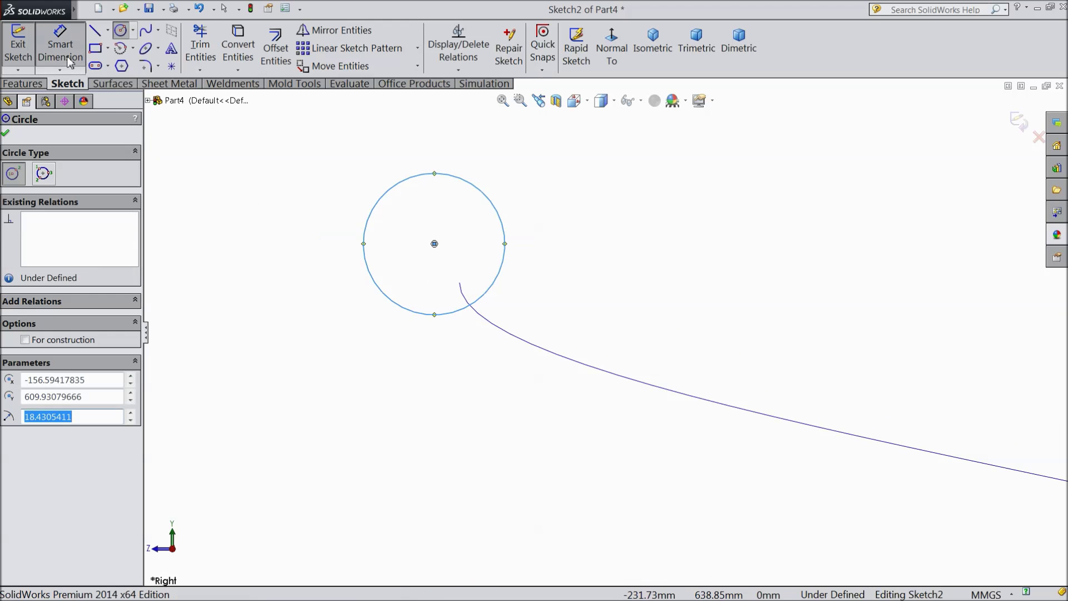
pyautogui.click(371, 257)
pyautogui.click(318, 256)
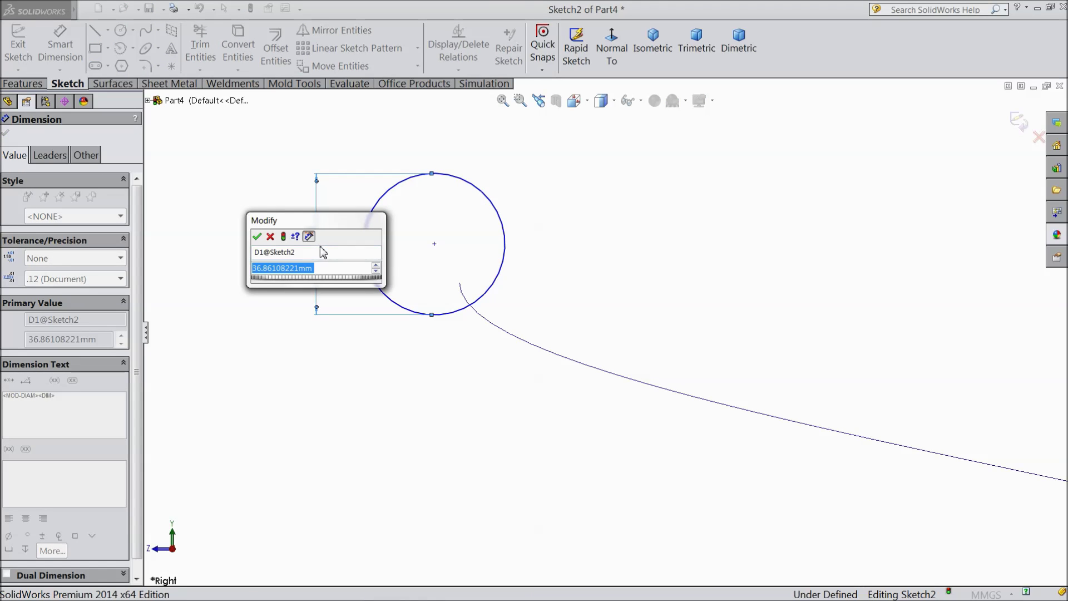
pyautogui.write('80')
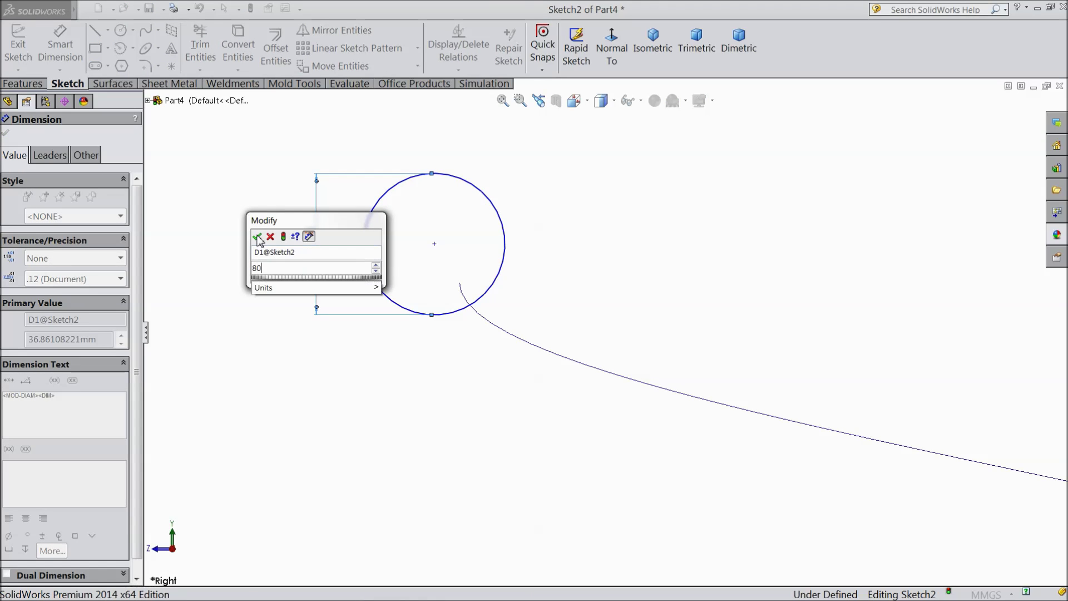
pyautogui.click(257, 237)
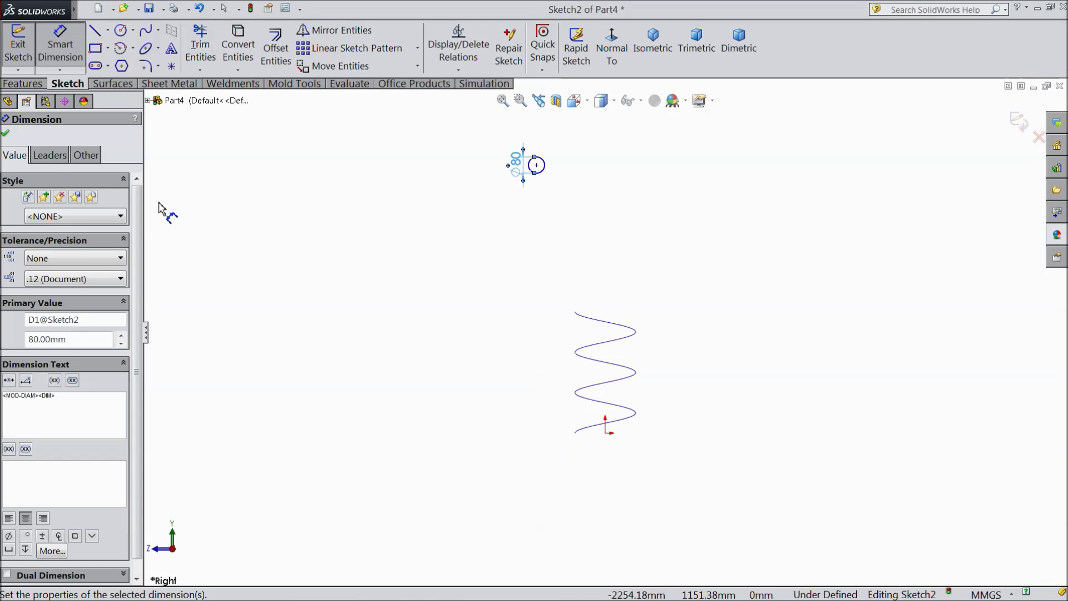
pyautogui.click(6, 133)
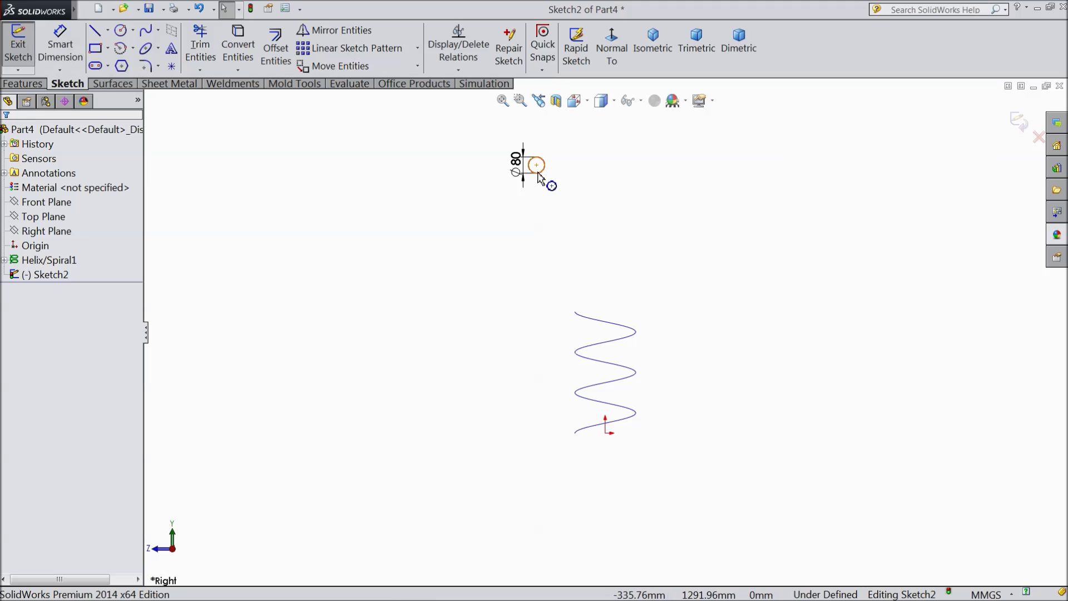
pyautogui.click(542, 179)
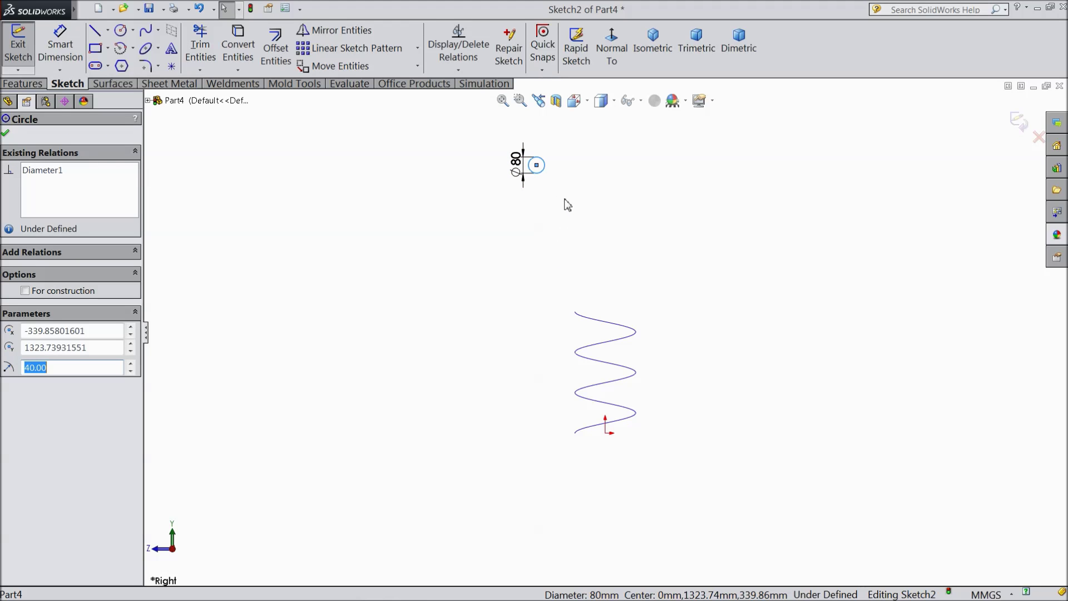
pyautogui.click(547, 188)
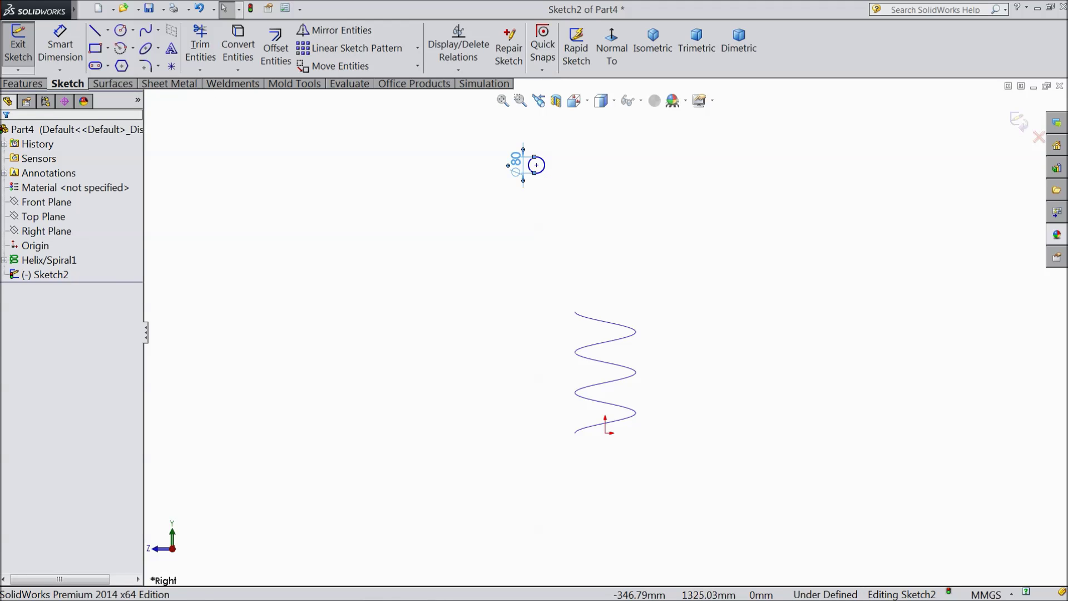
# Add a pierce relation between the 80 mm circle's centre point and the helix
pyautogui.click(515, 161)
pyautogui.scroll(-3, 544, 162)
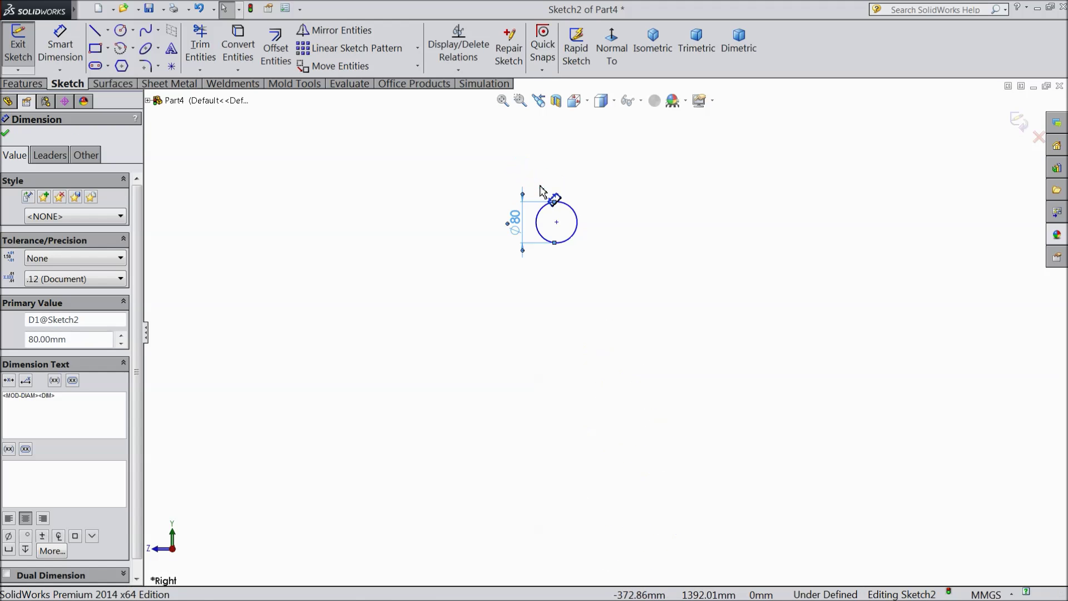
pyautogui.click(557, 223)
pyautogui.scroll(3, 556, 267)
pyautogui.scroll(-3, 651, 445)
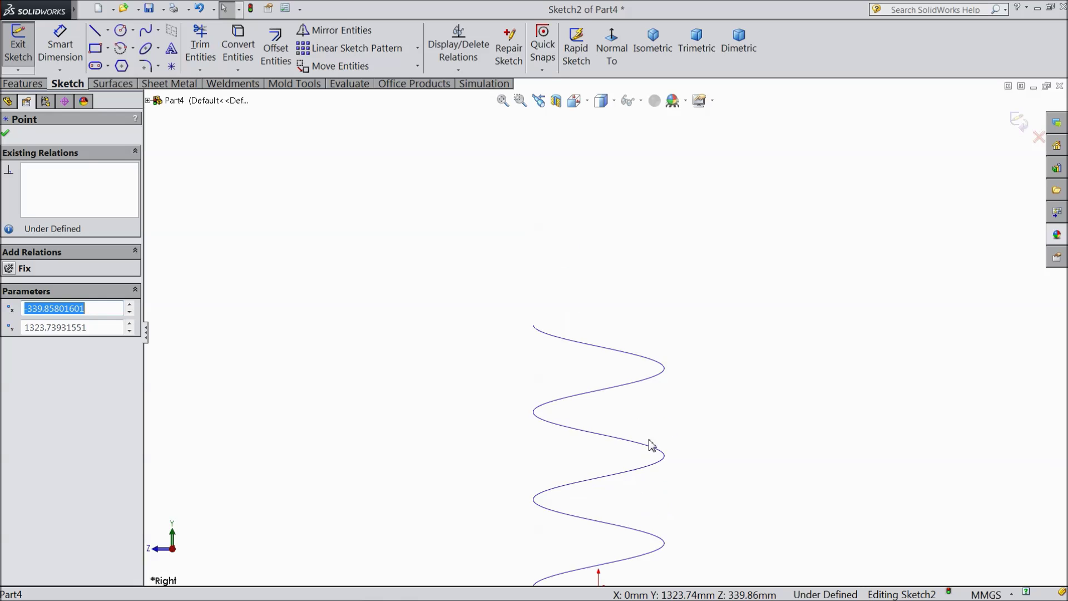
pyautogui.keyDown('ctrl'); pyautogui.click(548, 339); pyautogui.keyUp('ctrl')
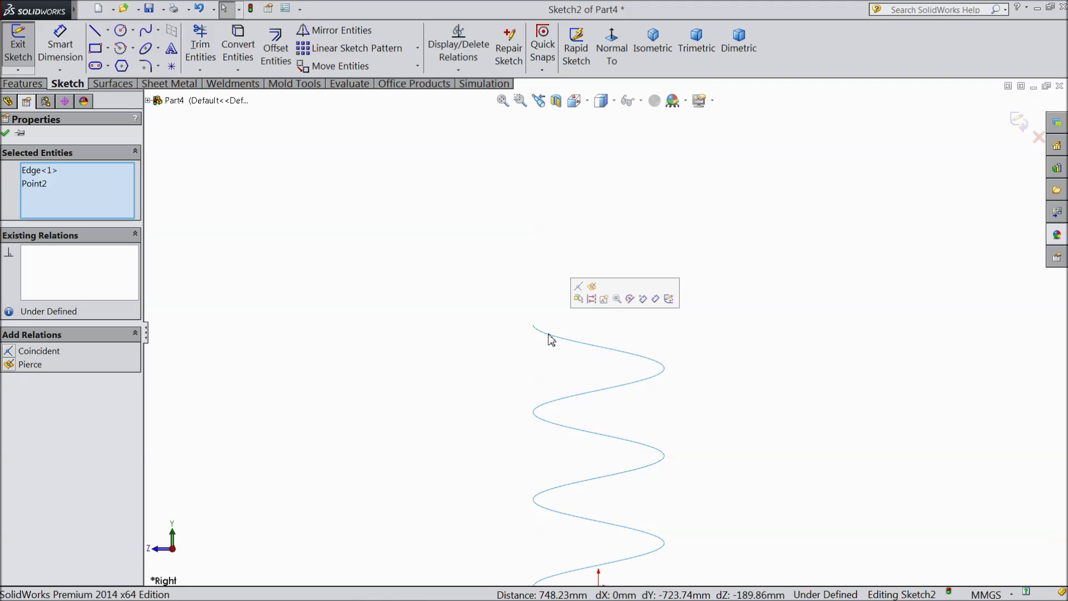
pyautogui.click(592, 287)
pyautogui.scroll(-5, 519, 343)
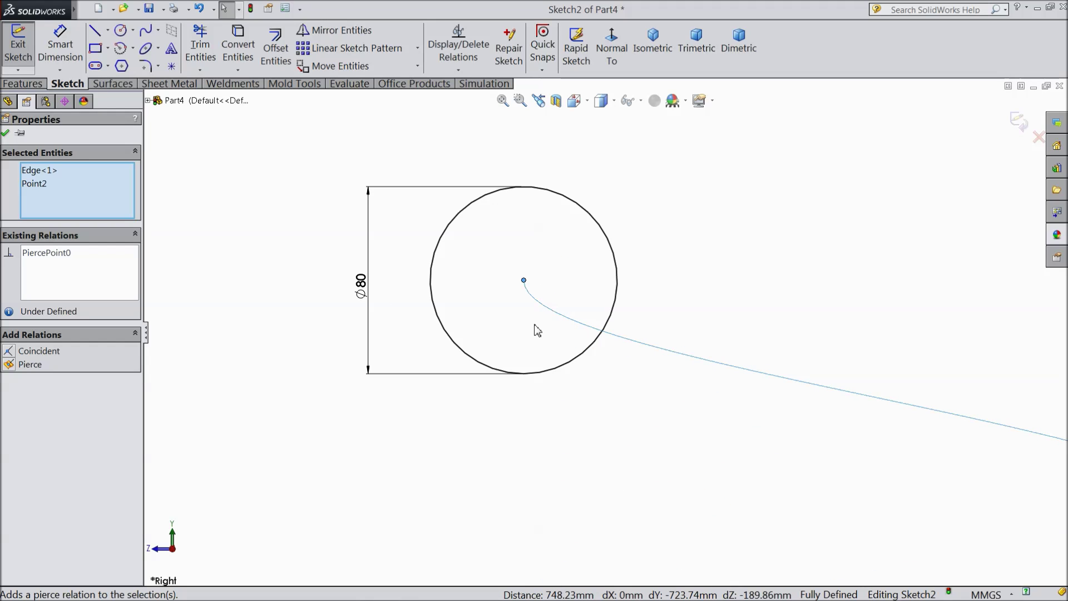
pyautogui.click(5, 134)
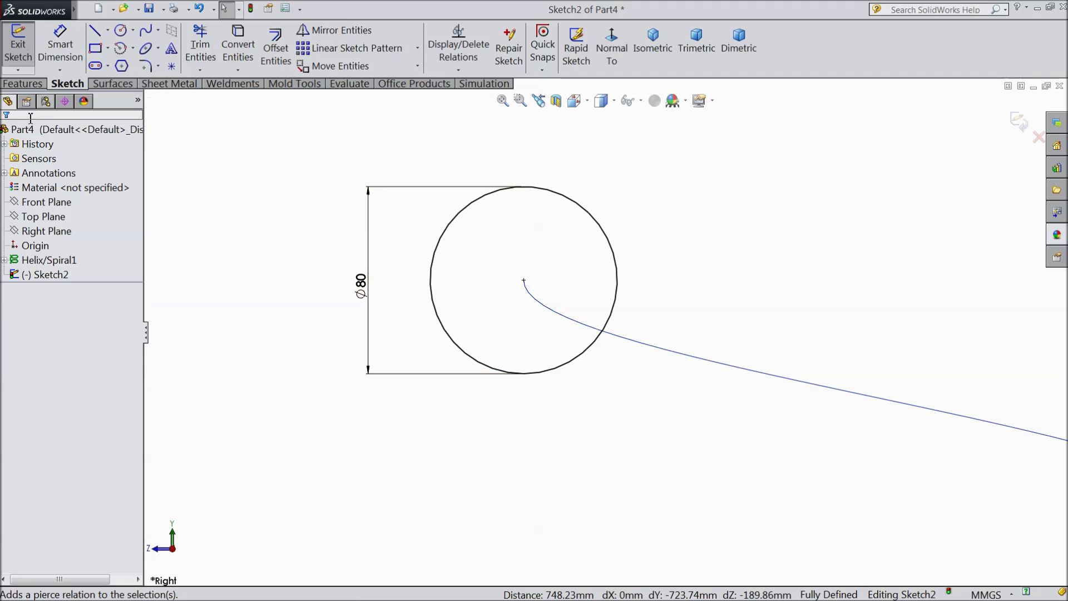
# Draw a horizontal line across the circle with short vertical sides down to it
pyautogui.click(96, 34)
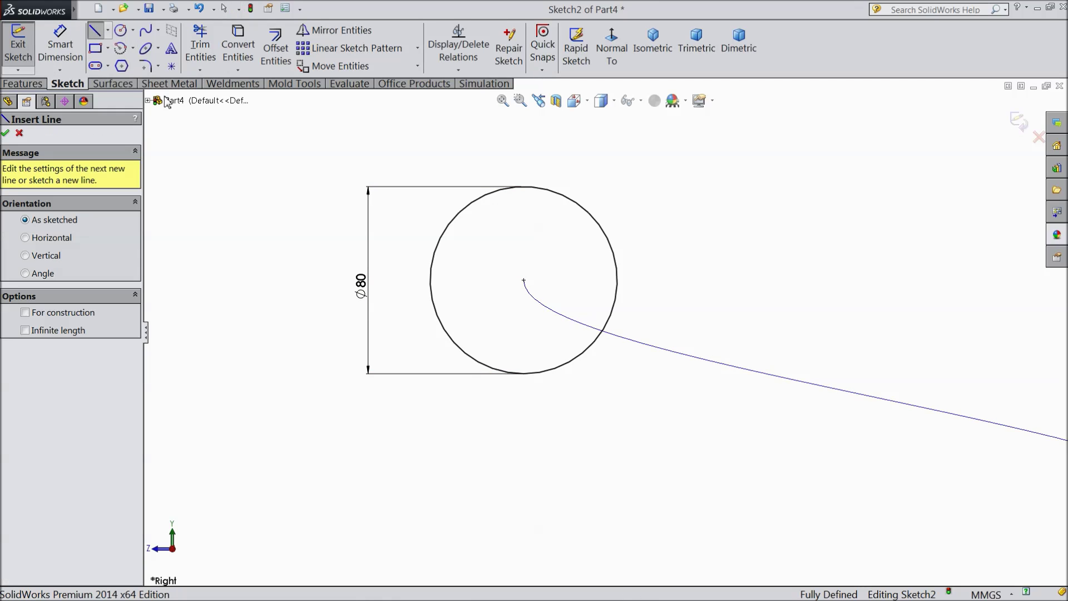
pyautogui.click(430, 279)
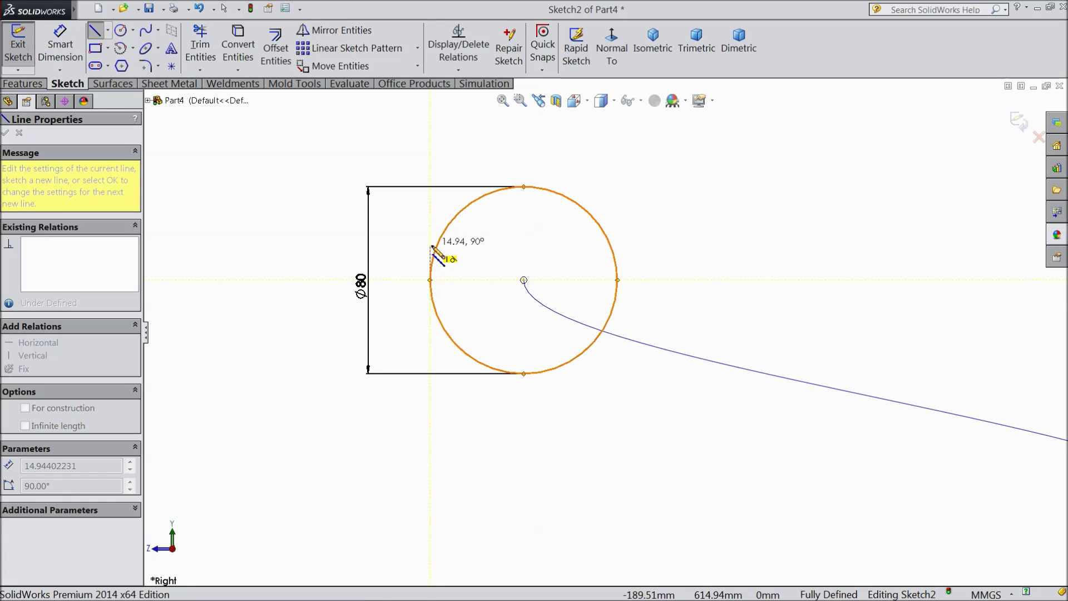
pyautogui.click(442, 246)
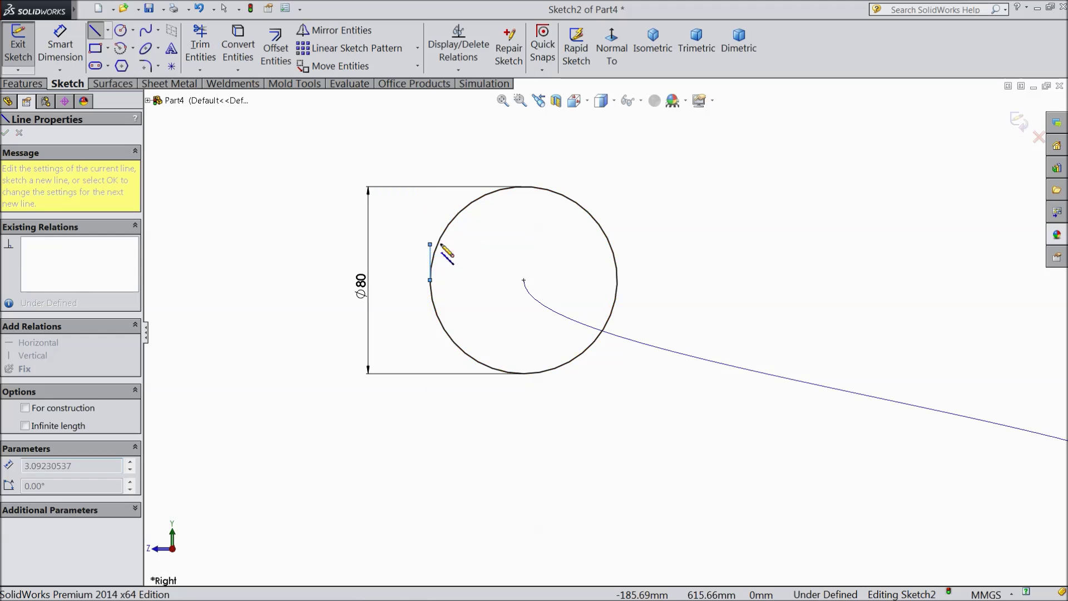
pyautogui.click(620, 244)
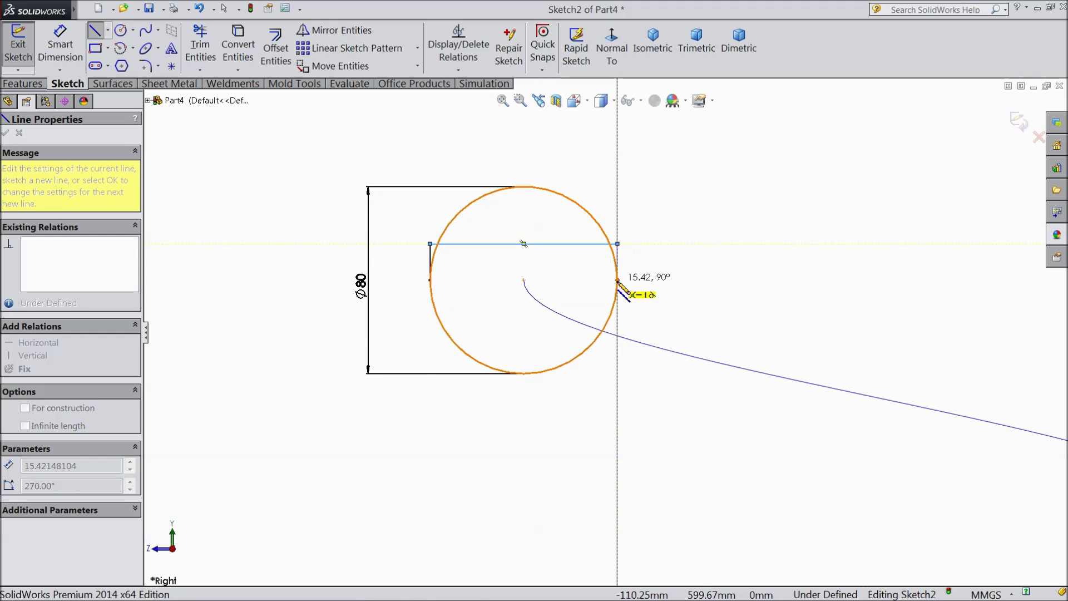
pyautogui.click(618, 280)
pyautogui.rightClick(618, 228)
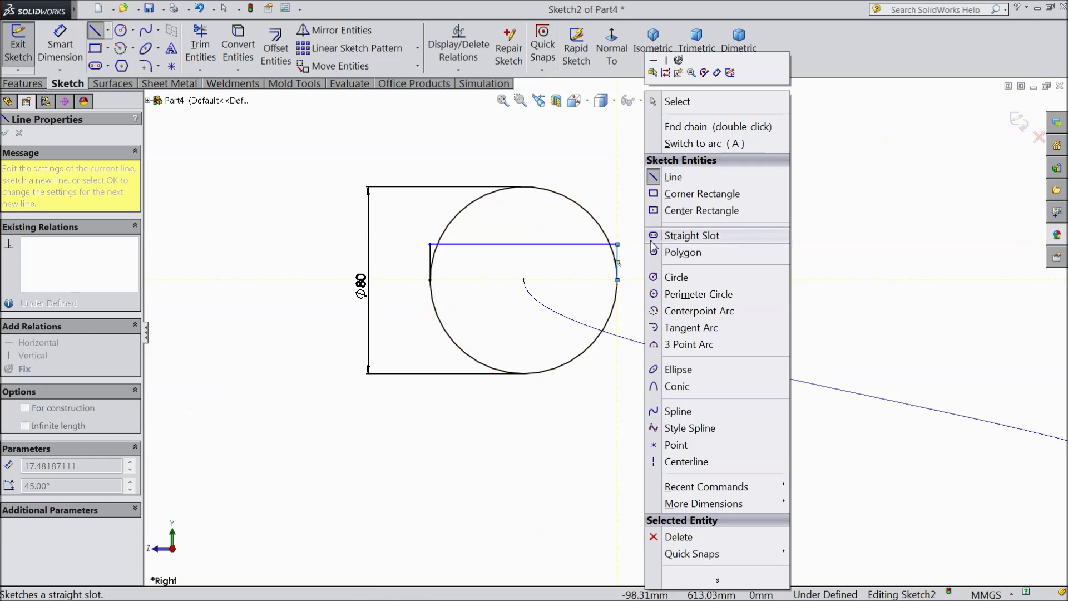
pyautogui.click(674, 107)
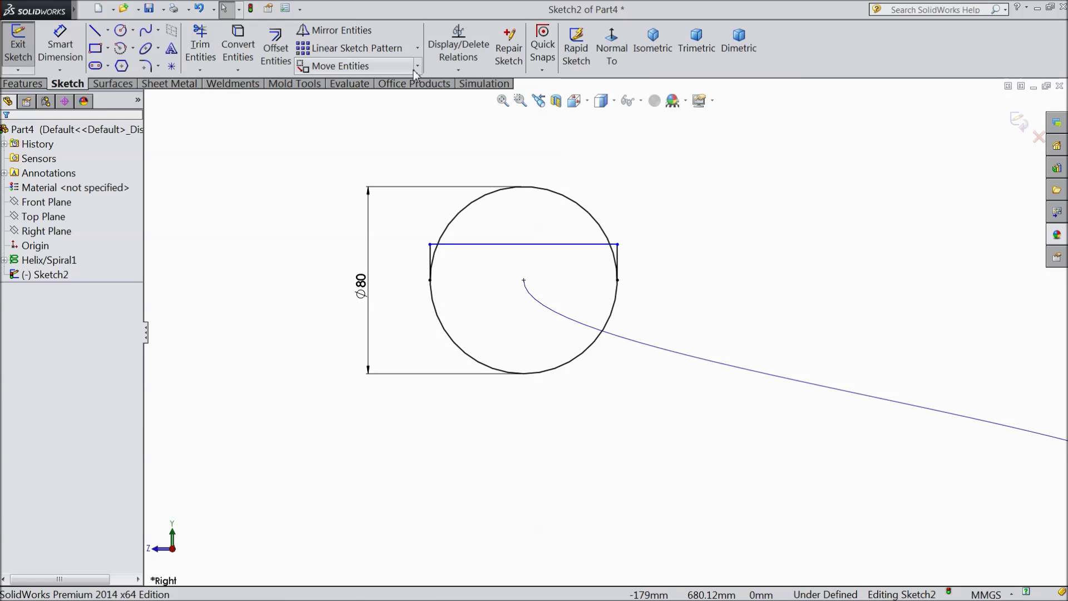
# Trim away the circle's upper arc and the small leftover arc pieces on both sides
pyautogui.click(196, 50)
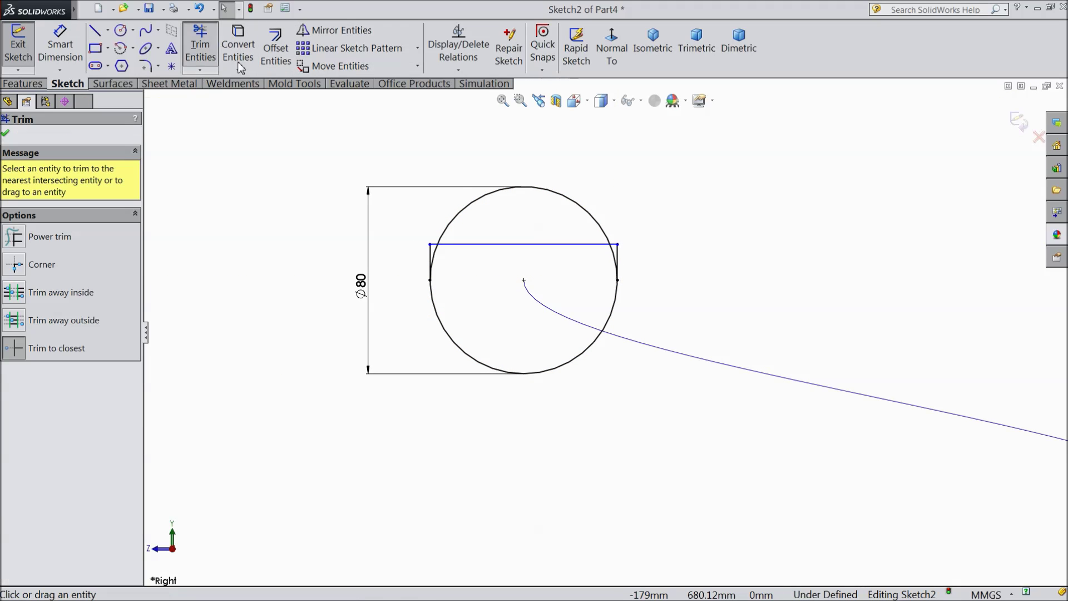
pyautogui.click(476, 207)
pyautogui.click(433, 262)
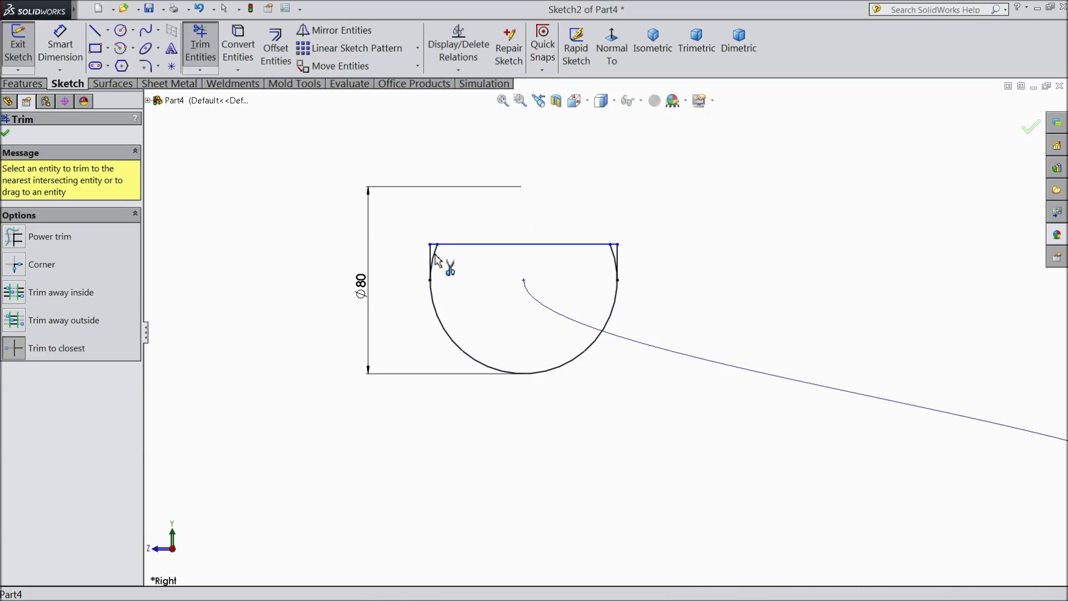
pyautogui.click(611, 257)
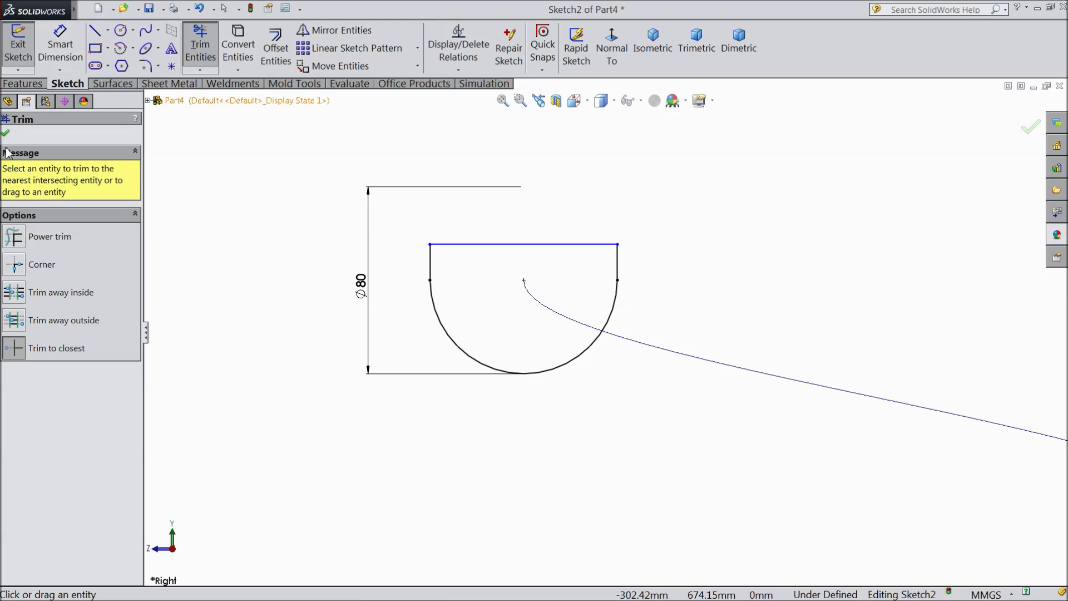
pyautogui.press('Escape')
pyautogui.click(66, 48)
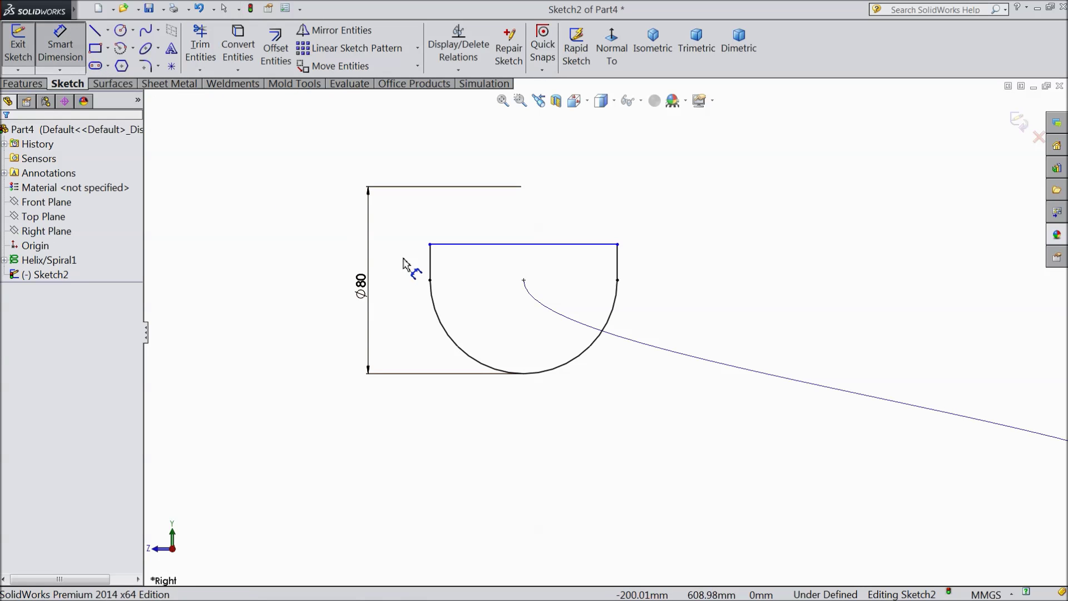
# Dimension the profile's left vertical side to 15 mm and exit Sketch2
pyautogui.click(430, 268)
pyautogui.click(404, 270)
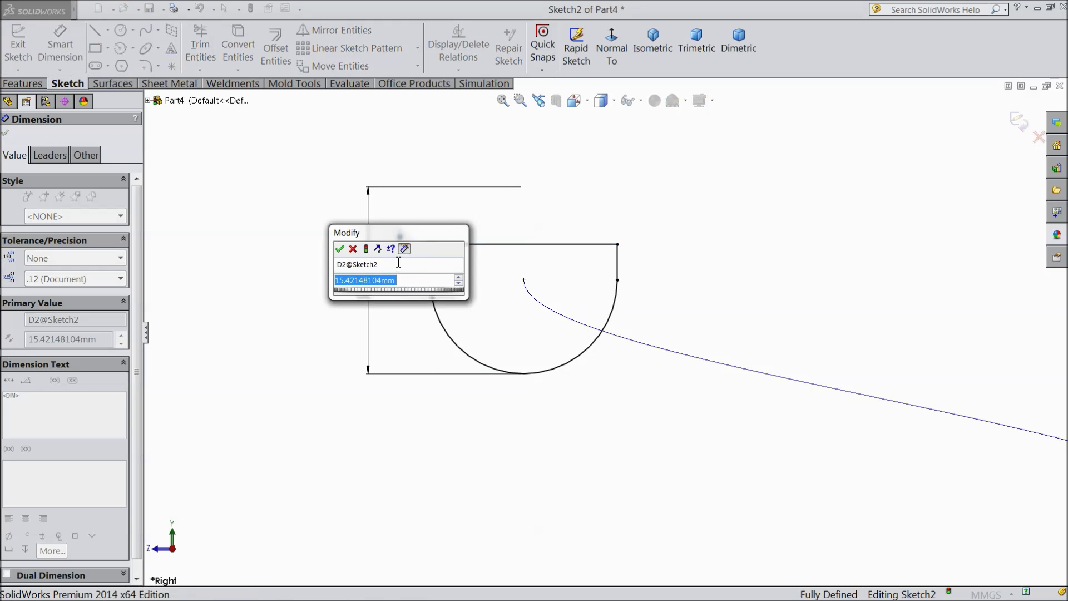
pyautogui.write('15')
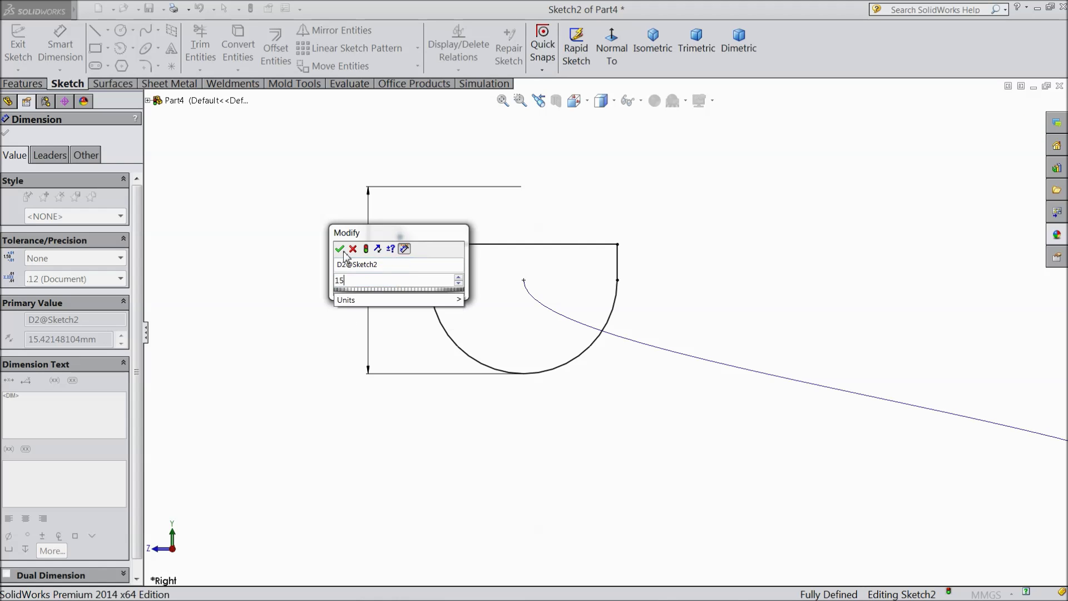
pyautogui.click(340, 249)
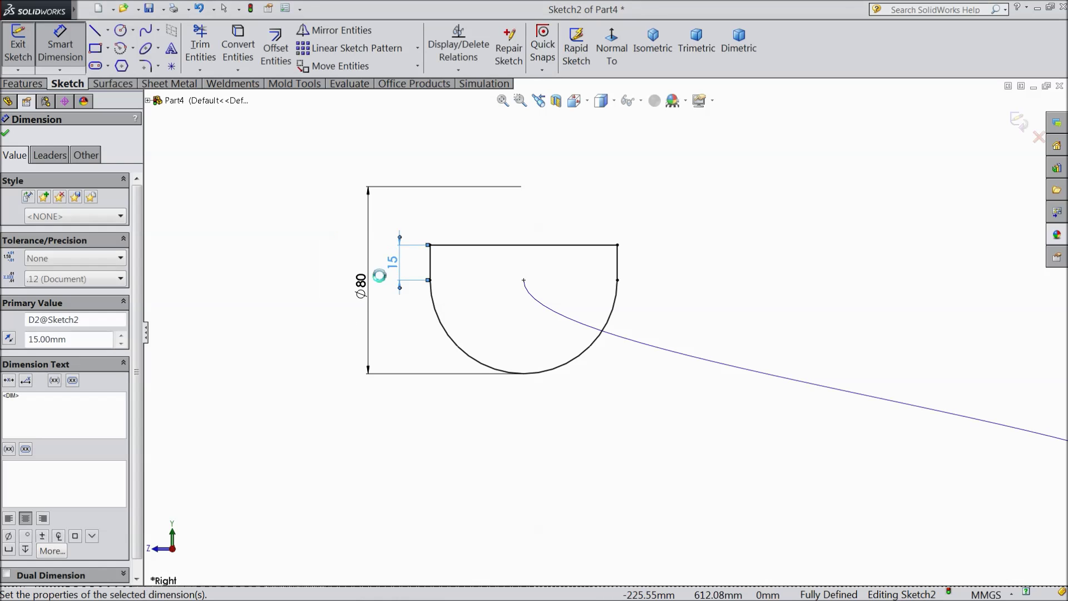
pyautogui.click(5, 135)
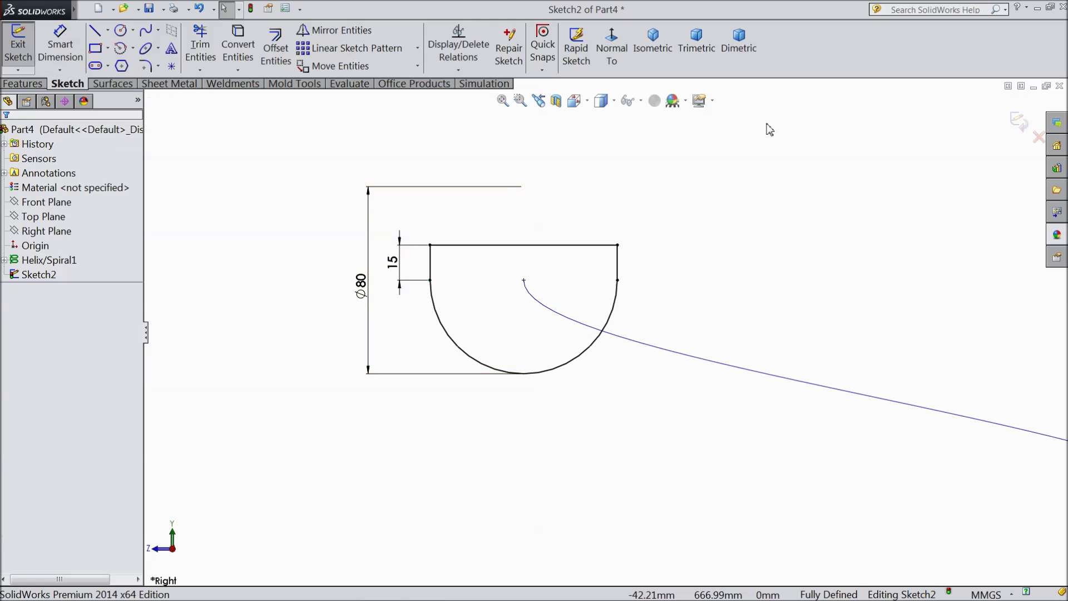
pyautogui.click(1013, 126)
pyautogui.scroll(5, 763, 191)
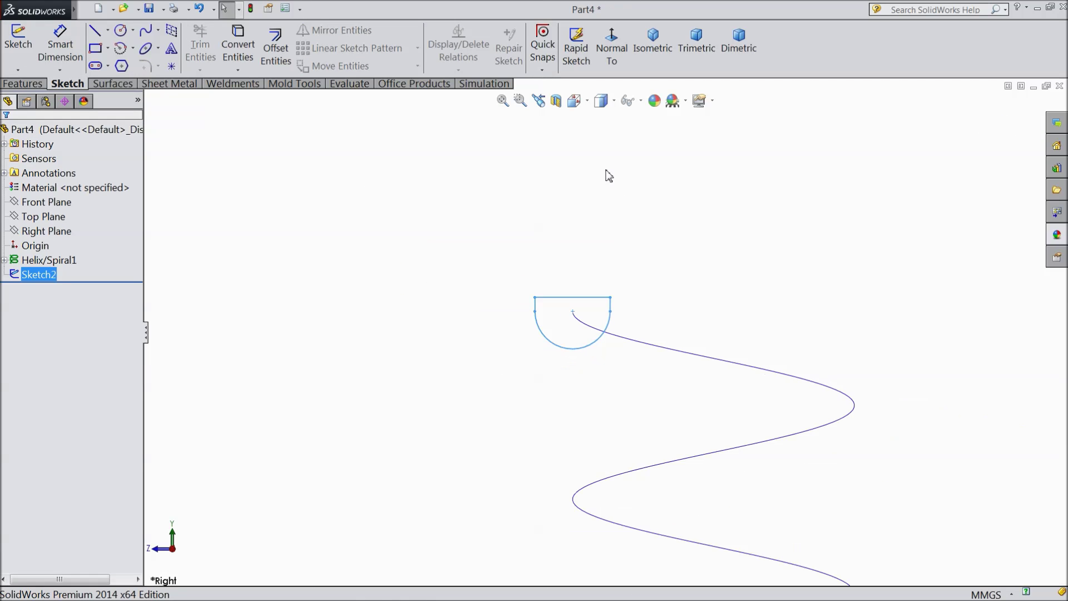
# Sweep the Sketch2 profile along Helix/Spiral1 to form the spiral trough solid
pyautogui.click(37, 84)
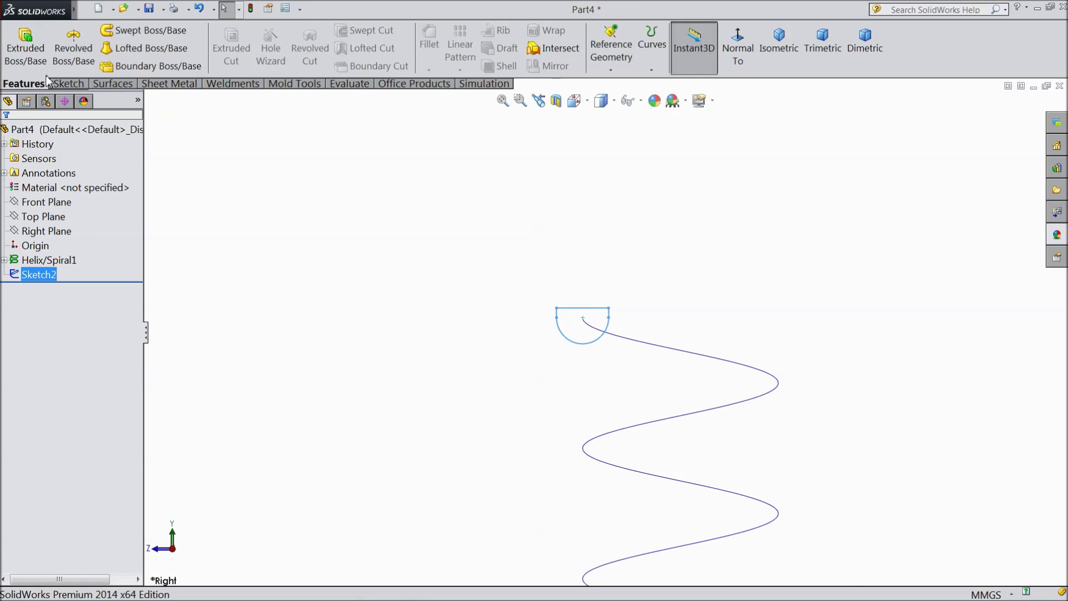
pyautogui.click(129, 34)
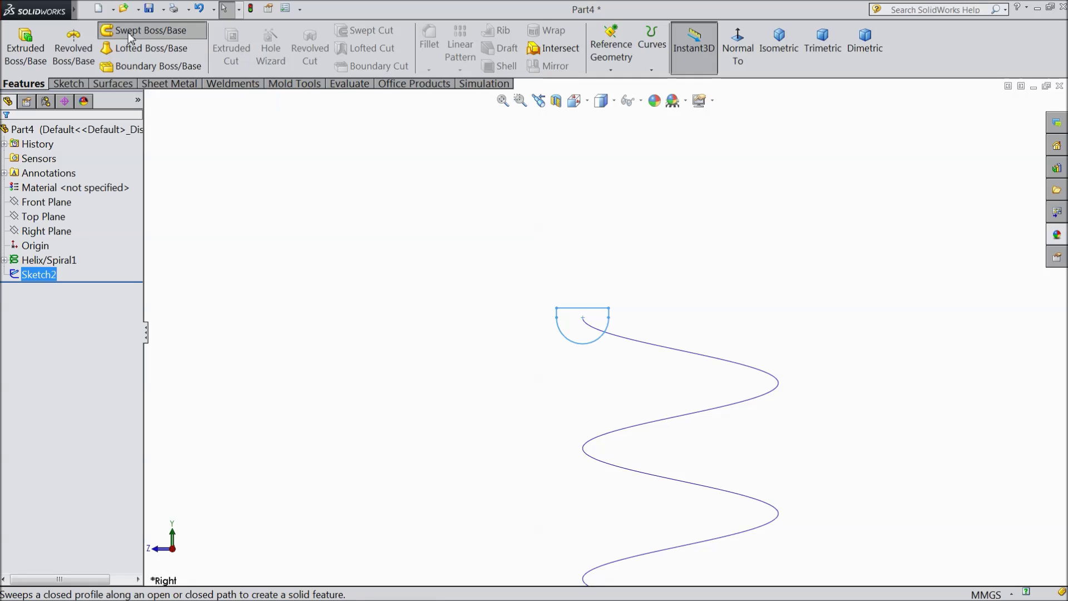
pyautogui.click(778, 61)
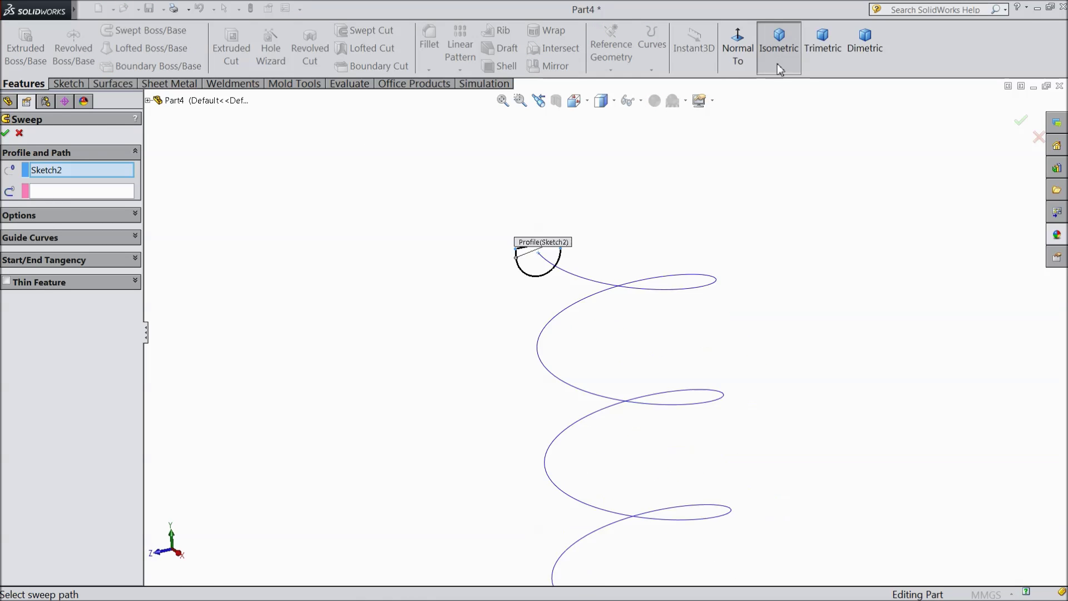
pyautogui.click(95, 194)
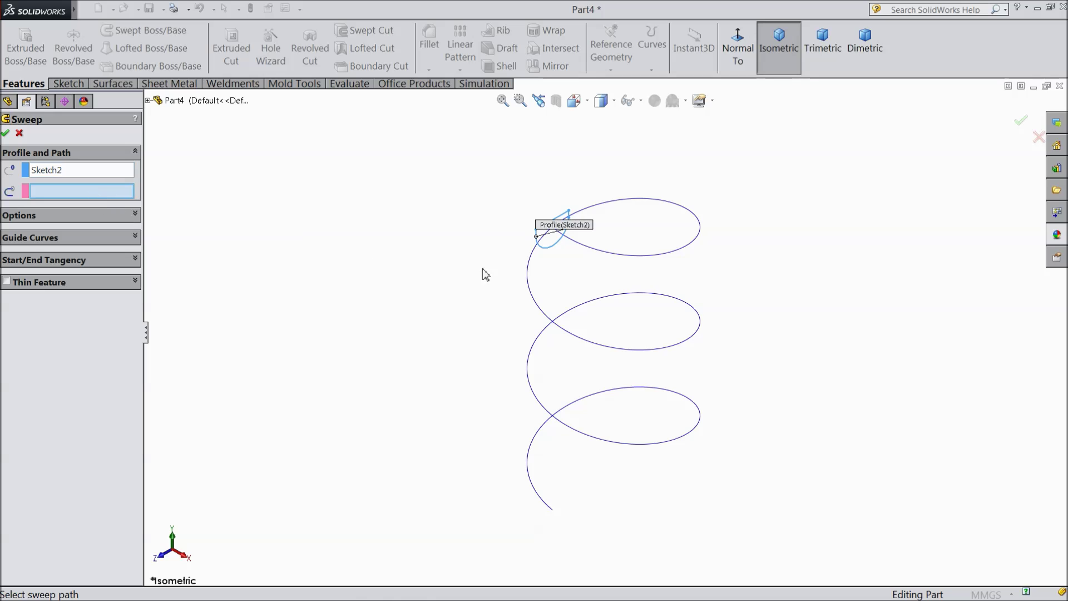
pyautogui.click(662, 256)
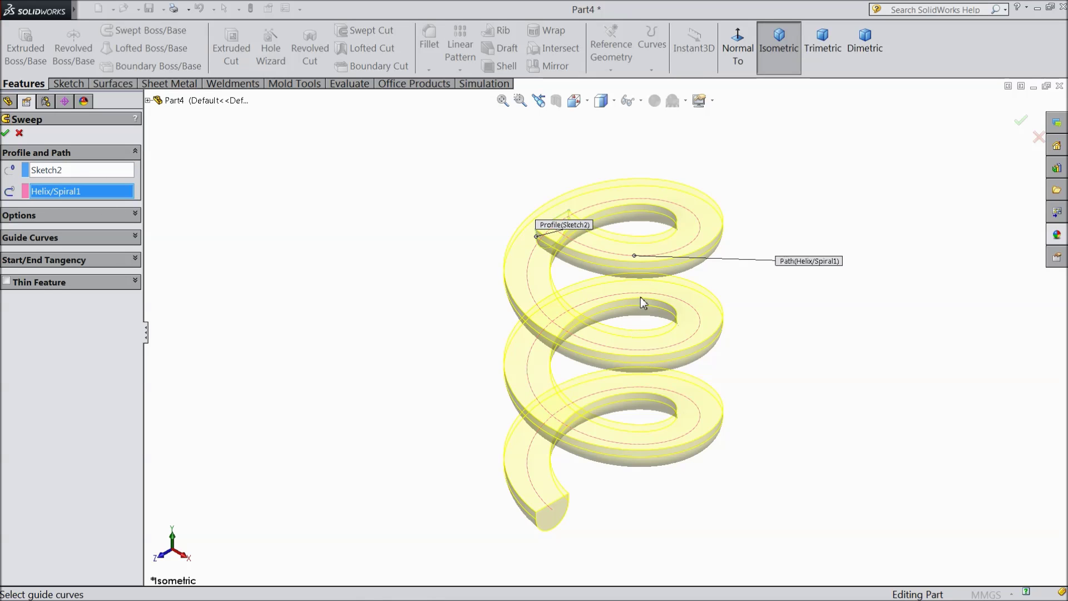
pyautogui.scroll(-2, 689, 288)
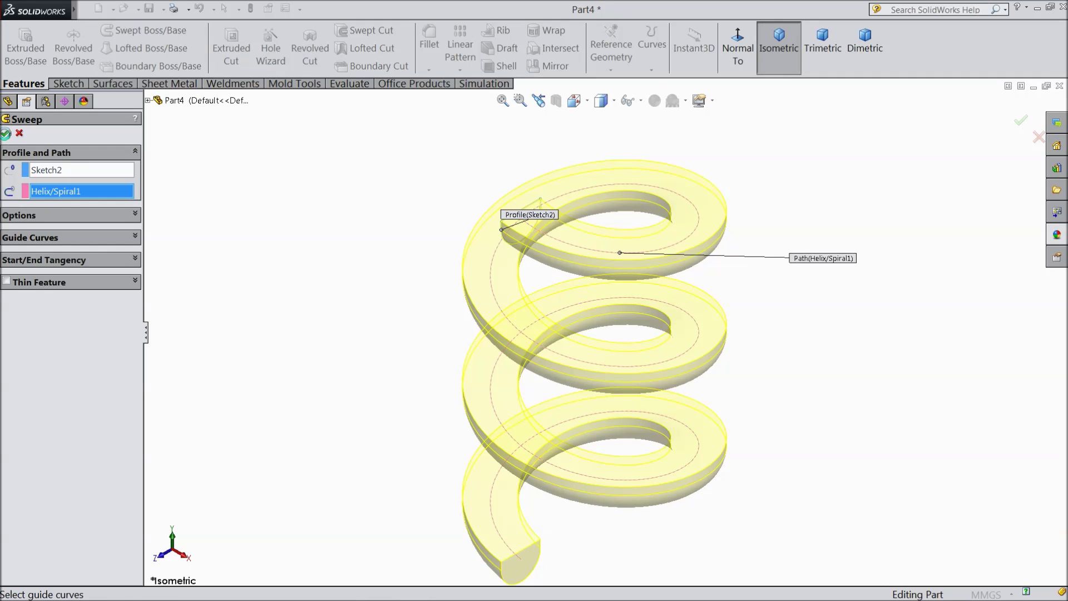
pyautogui.press('Return')
pyautogui.moveTo(352, 303); pyautogui.dragTo(445, 296, button='middle')
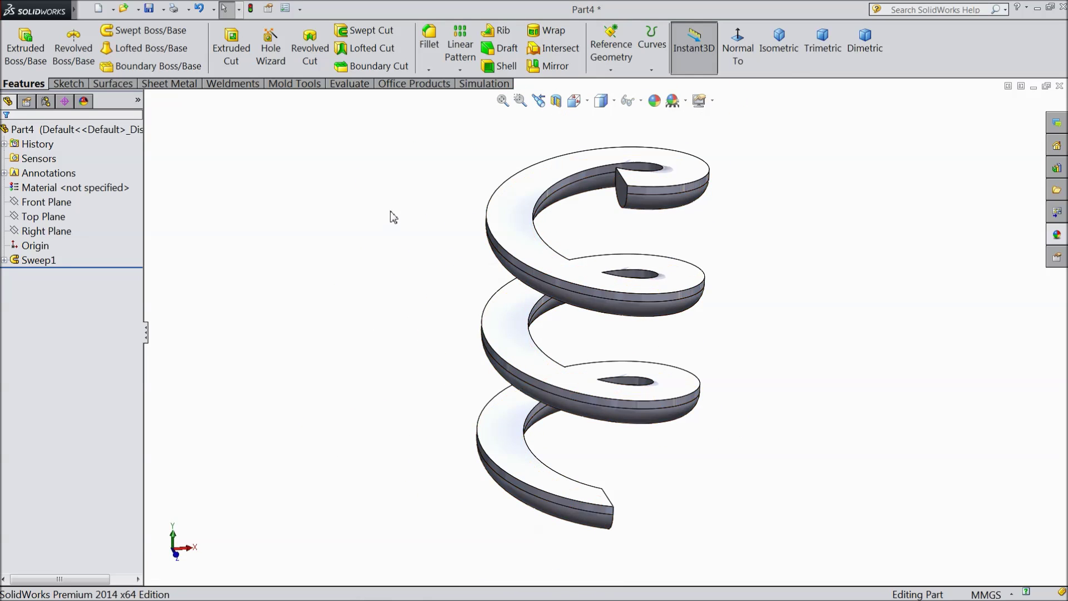
# Start a 10 mm shell and mark the spiral's upper end face and top face for removal
pyautogui.moveTo(393, 217)
pyautogui.mouseDown(button='middle')
pyautogui.moveTo(374, 232)
pyautogui.moveTo(386, 222)
pyautogui.mouseUp(button='middle')
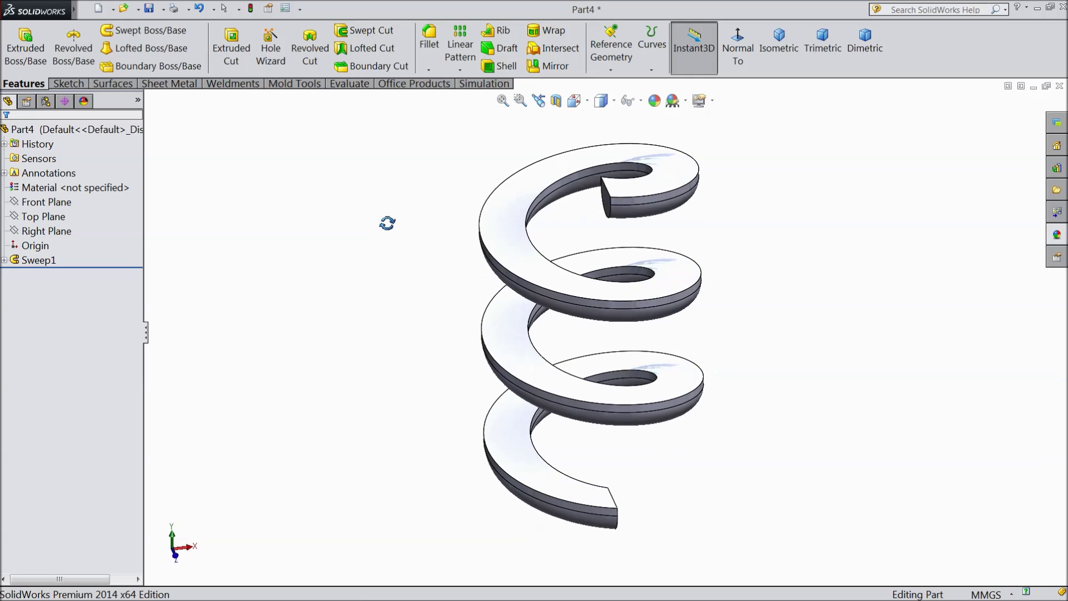
pyautogui.click(505, 67)
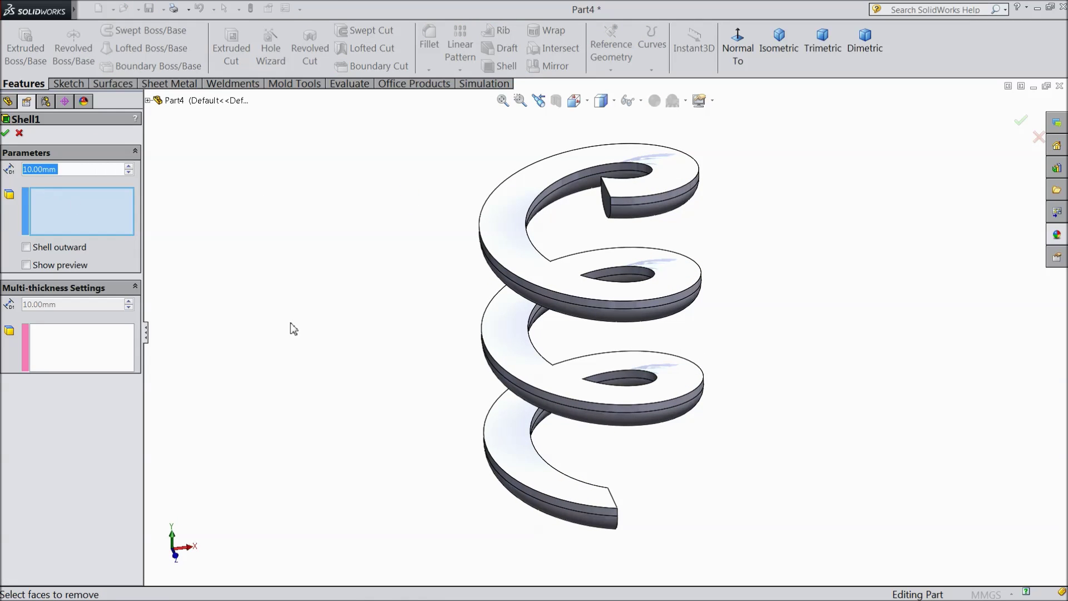
pyautogui.moveTo(293, 328); pyautogui.dragTo(362, 317, button='middle')
pyautogui.scroll(-5, 704, 216)
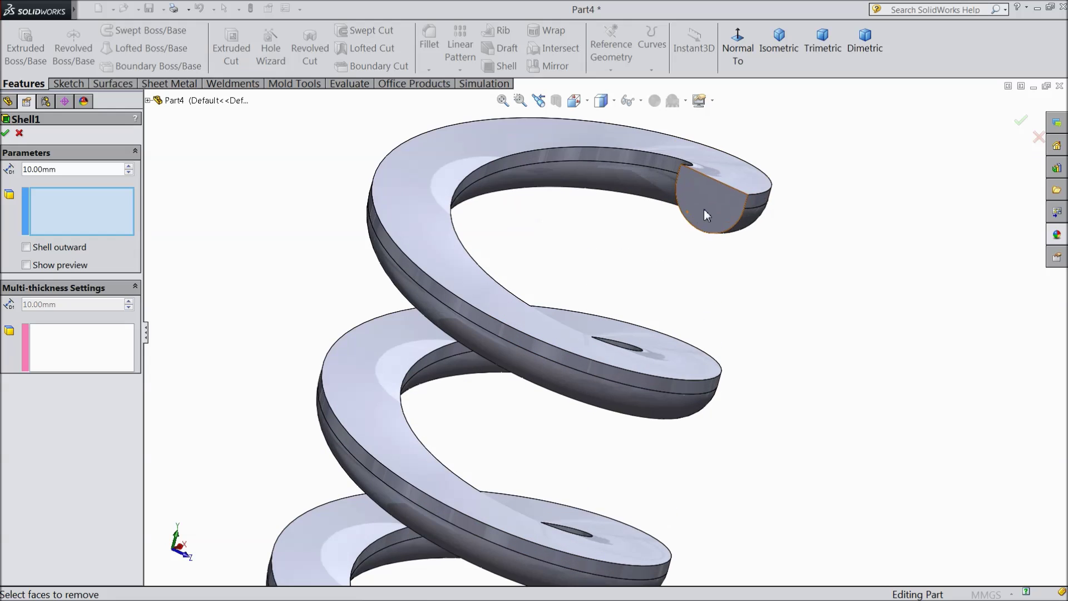
pyautogui.click(706, 215)
pyautogui.scroll(3, 708, 243)
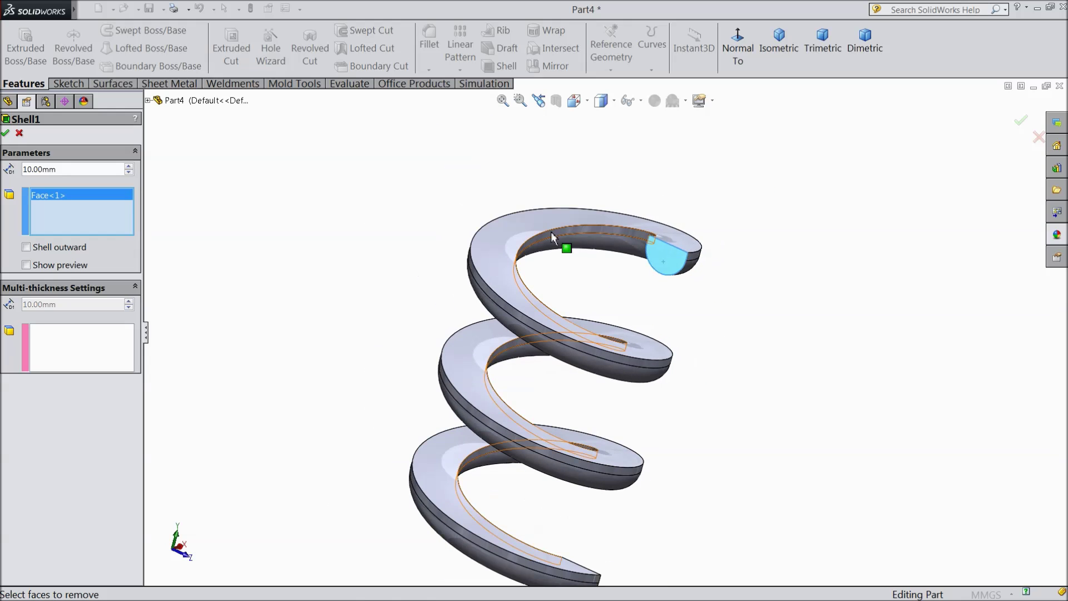
pyautogui.click(499, 252)
# Also remove the lower end face, apply the shell, and inspect the hollow channel
pyautogui.scroll(3, 401, 356)
pyautogui.moveTo(388, 399); pyautogui.dragTo(267, 359, button='middle')
pyautogui.scroll(-3, 565, 423)
pyautogui.scroll(-2, 562, 456)
pyautogui.click(562, 475)
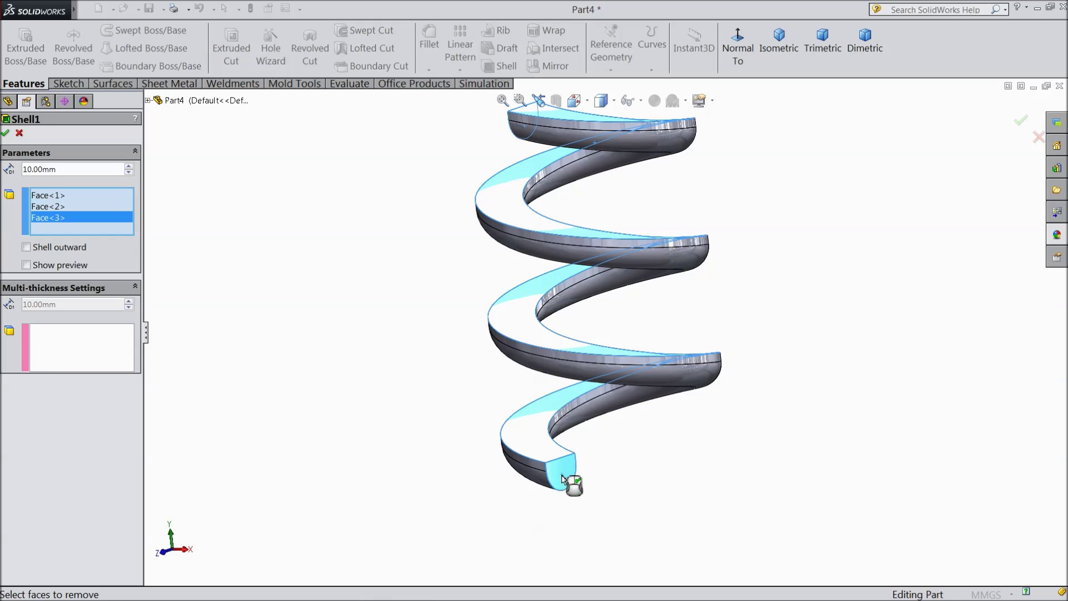
pyautogui.click(5, 134)
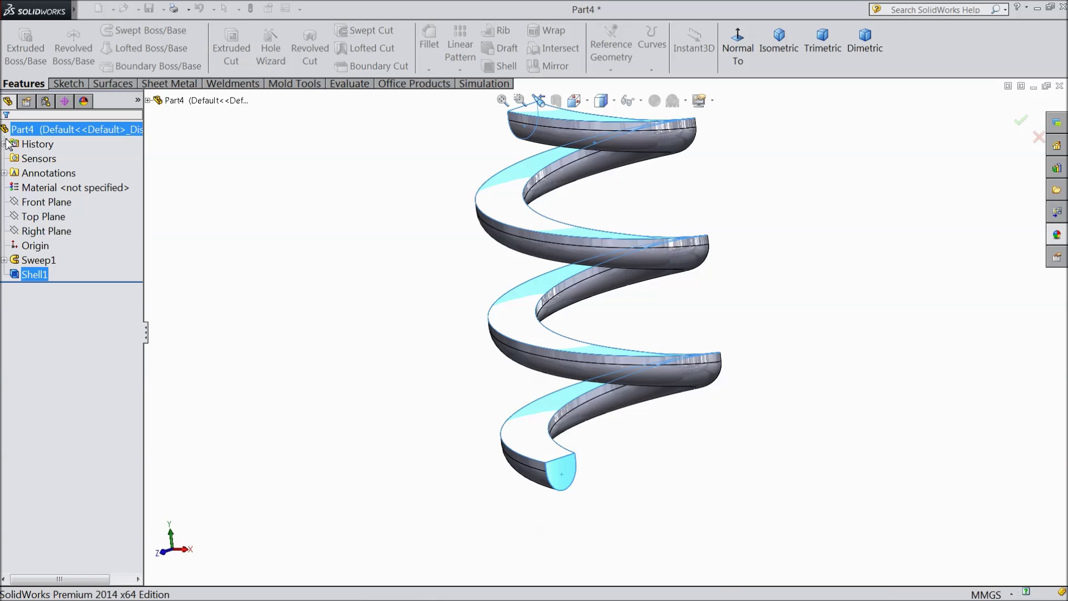
pyautogui.scroll(2, 344, 337)
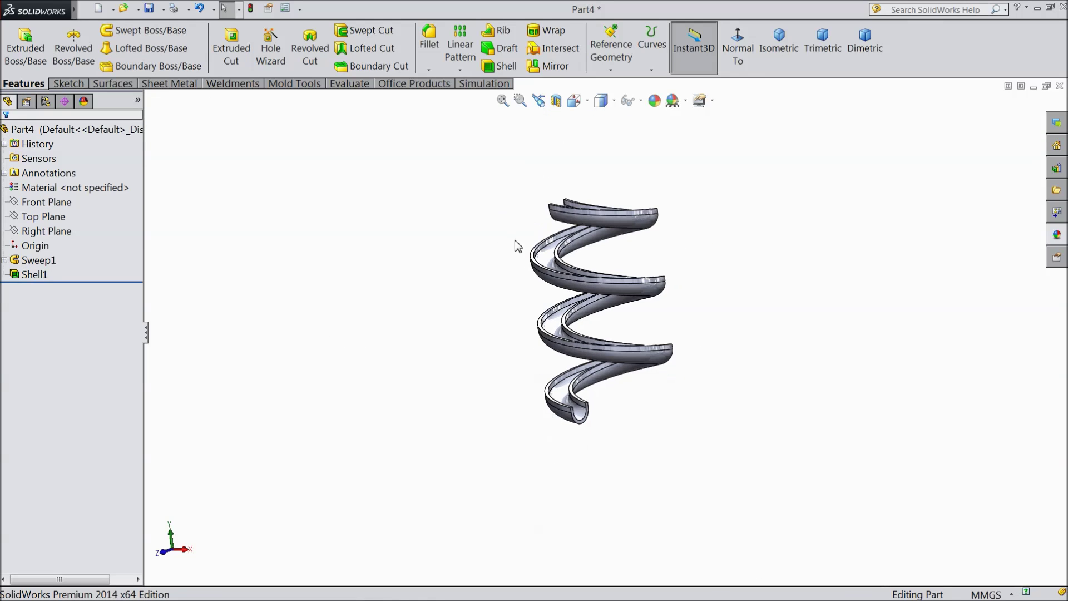
pyautogui.click(778, 56)
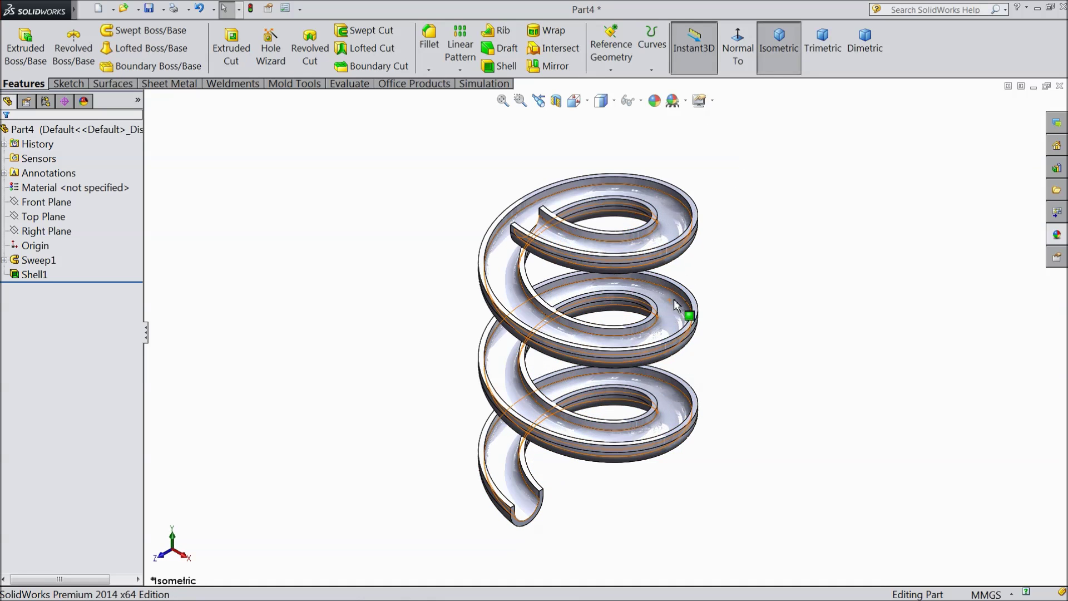
pyautogui.moveTo(765, 367); pyautogui.dragTo(585, 270, button='middle')
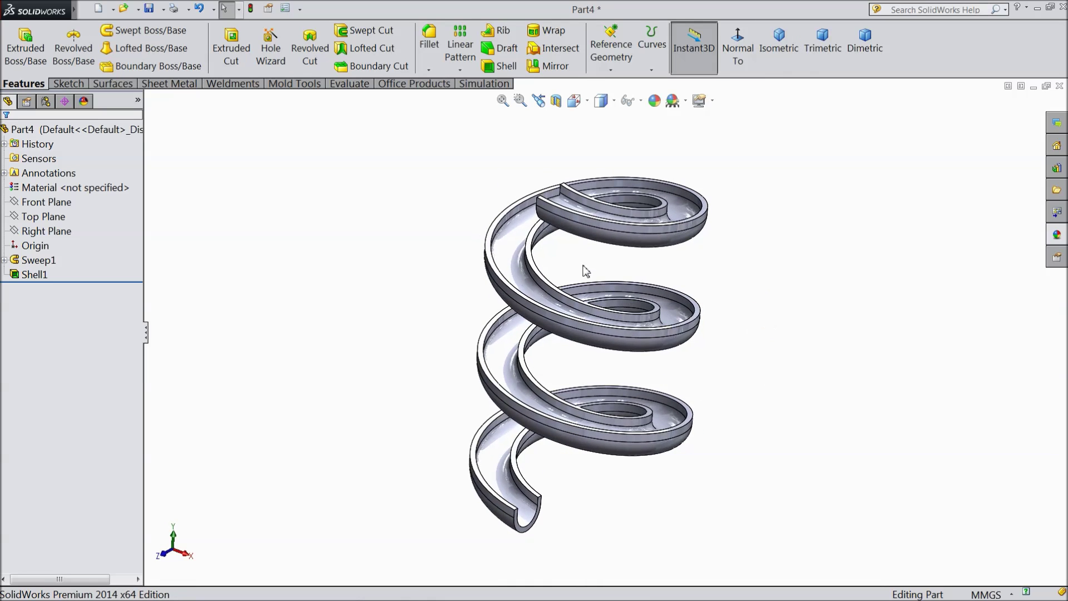
pyautogui.moveTo(682, 281)
pyautogui.mouseDown(button='middle')
pyautogui.moveTo(667, 274)
pyautogui.moveTo(683, 284)
pyautogui.mouseUp(button='middle')
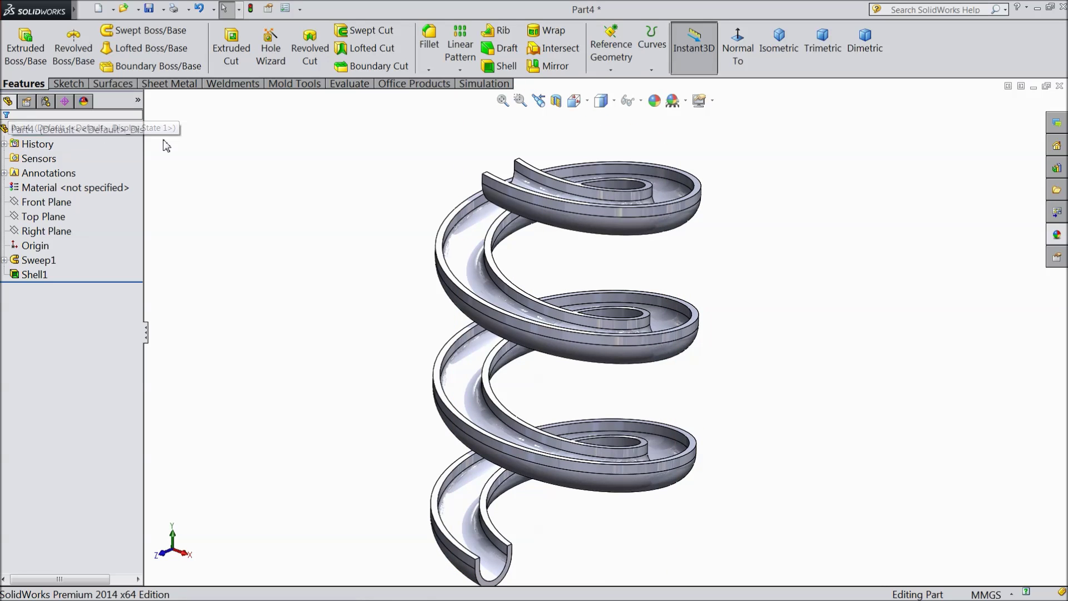
# Give the whole spiral part a yellow appearance (RGB 255, 255, 0)
pyautogui.click(89, 132)
pyautogui.click(654, 100)
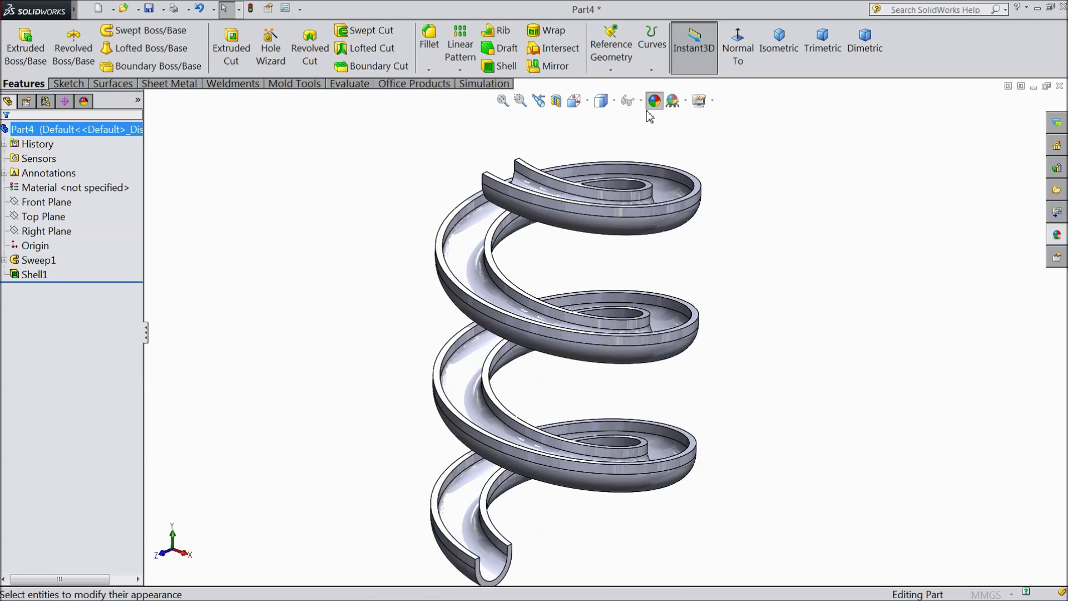
pyautogui.click(71, 417)
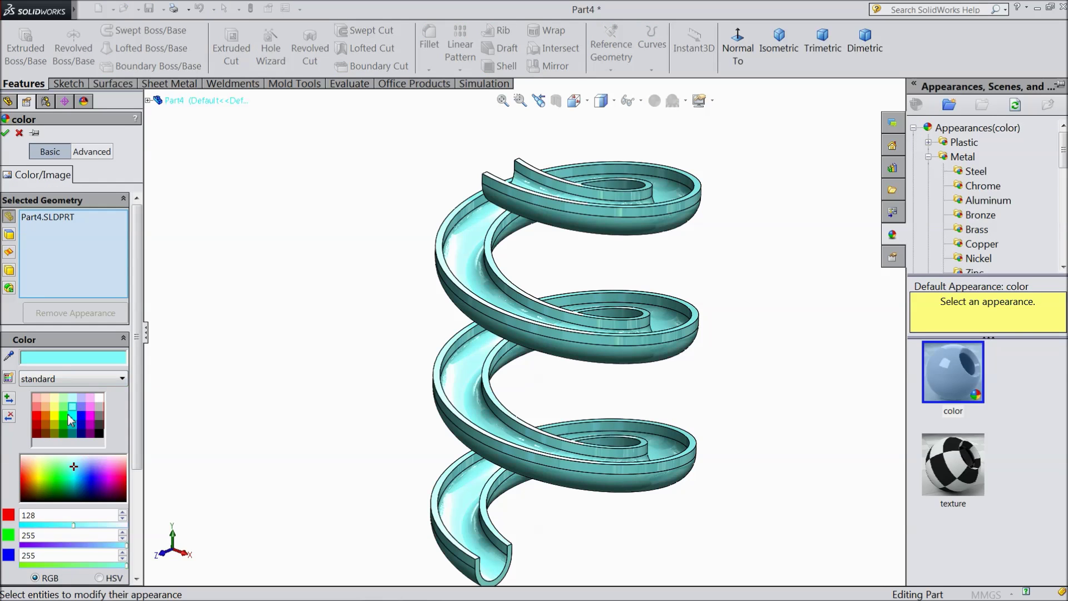
pyautogui.click(71, 426)
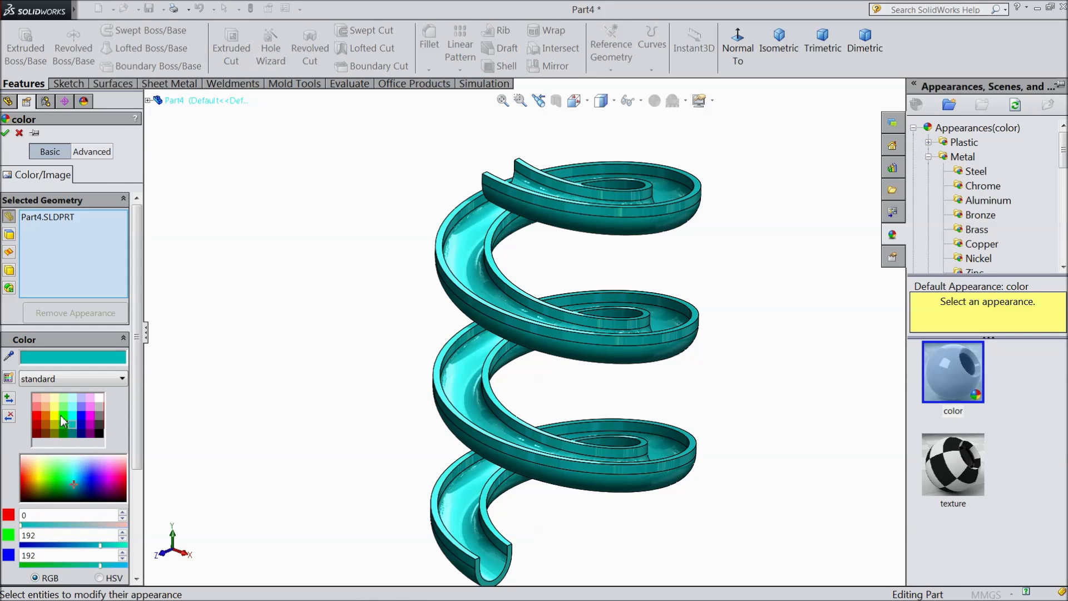
pyautogui.click(63, 419)
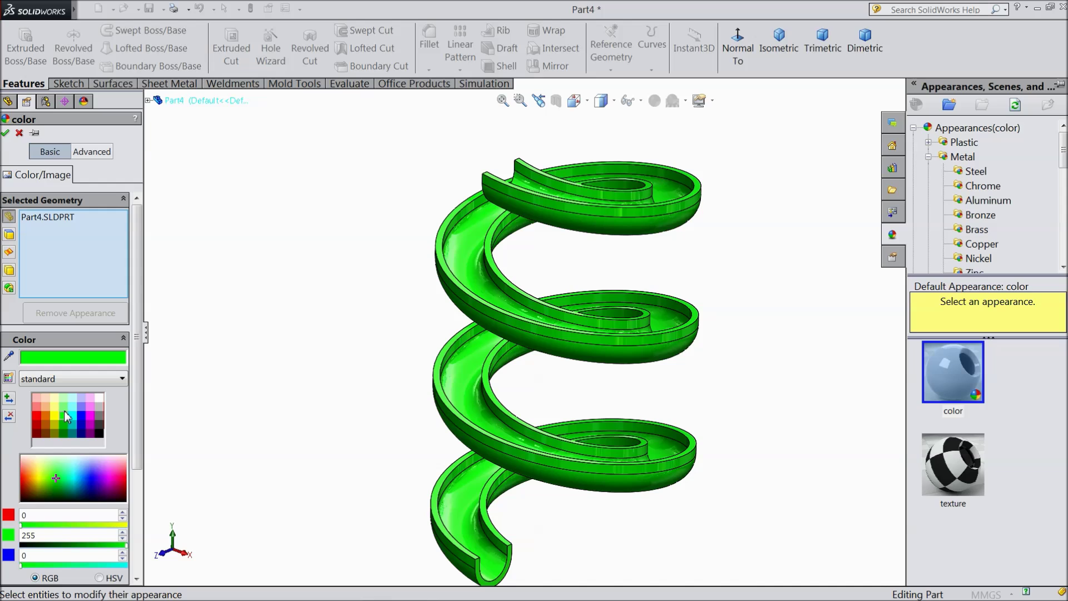
pyautogui.click(63, 406)
pyautogui.click(63, 419)
pyautogui.click(55, 415)
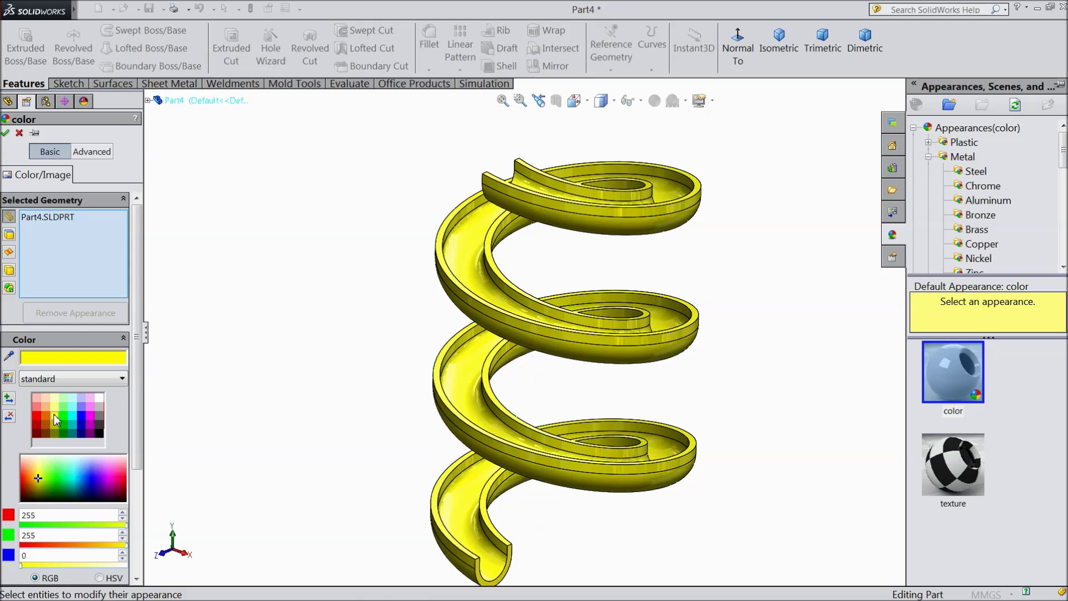
pyautogui.click(5, 133)
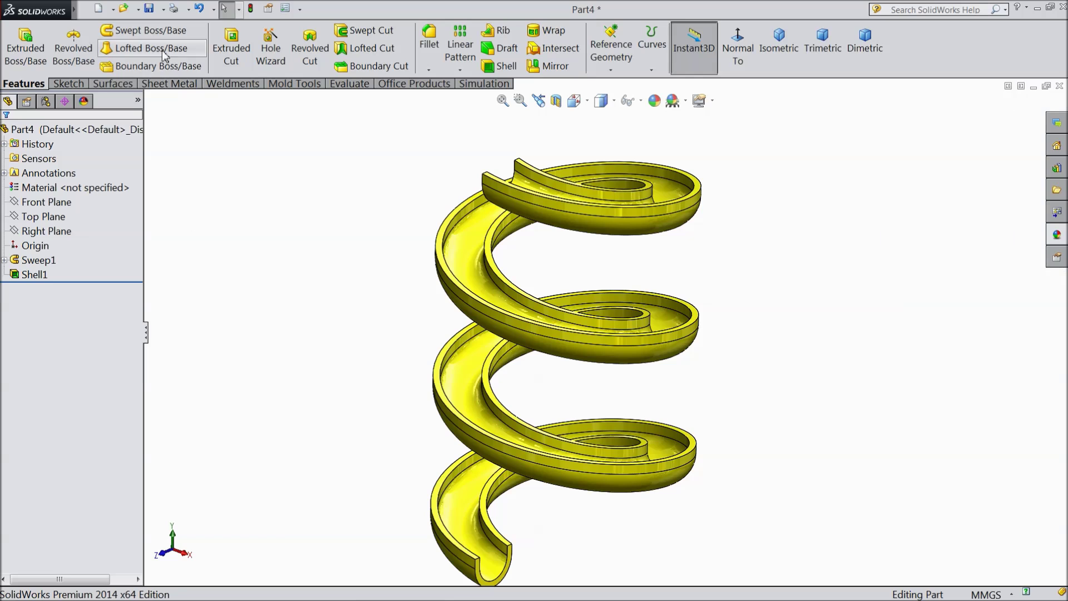
# Save the part as part1 in a new Desktop folder named 'motion study'
pyautogui.click(150, 9)
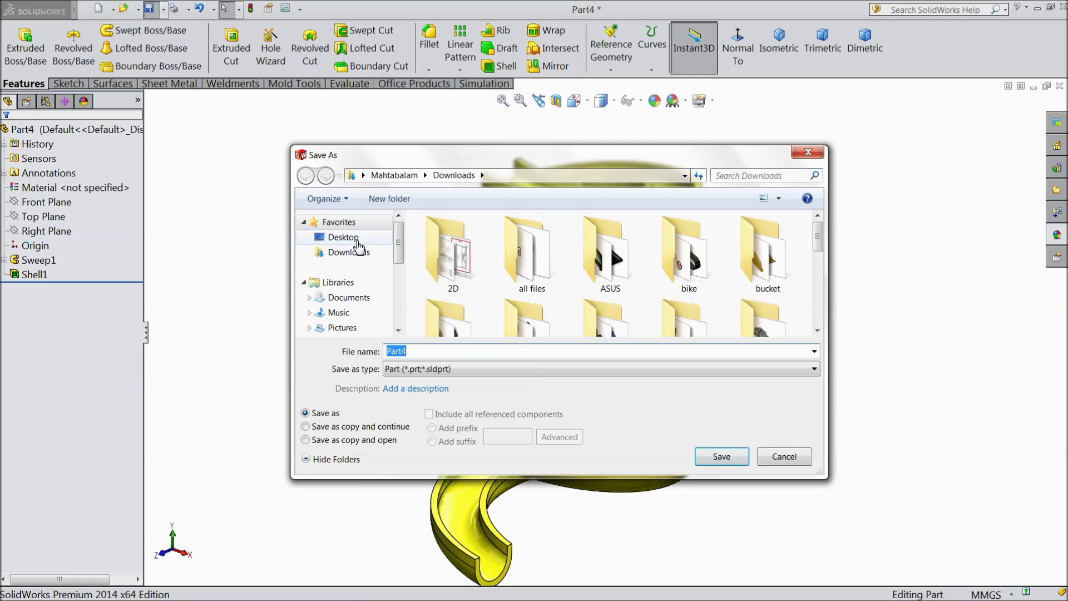
pyautogui.click(356, 238)
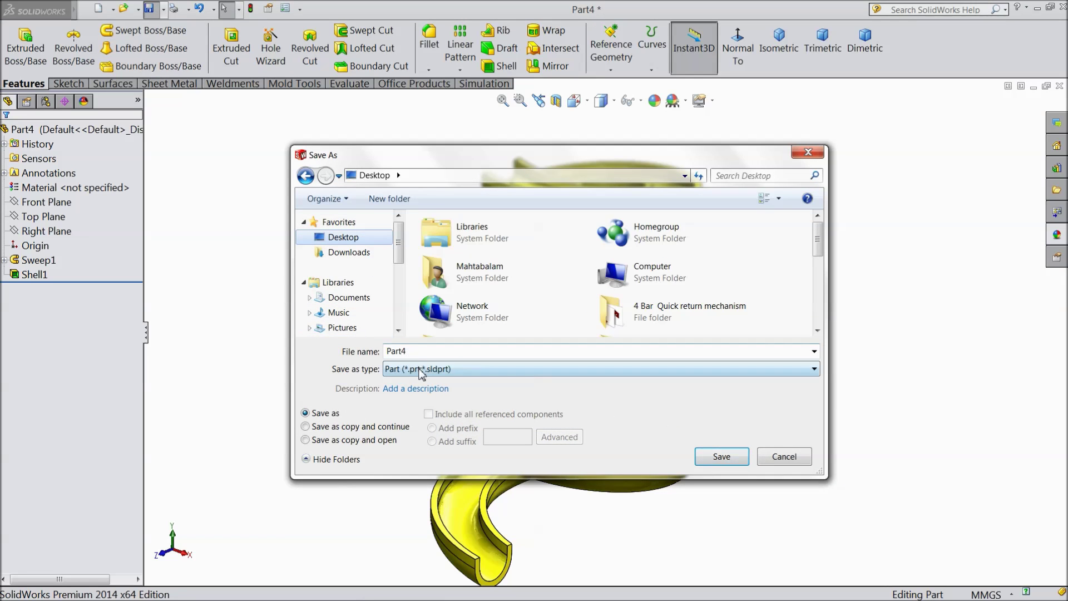
pyautogui.click(392, 199)
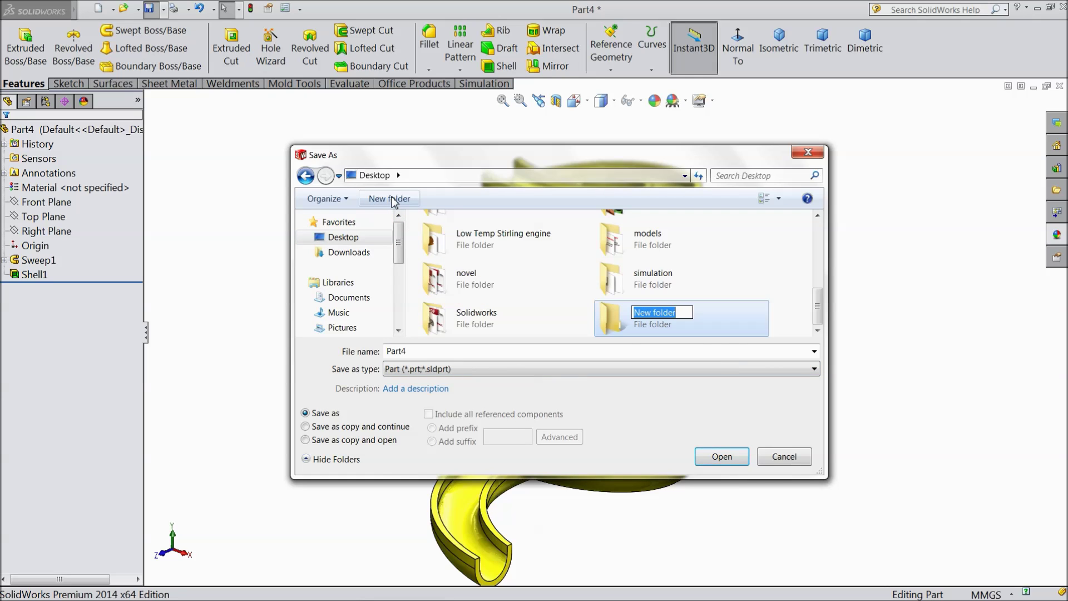
pyautogui.write('mo')
pyautogui.press('Return')
pyautogui.press('Return')
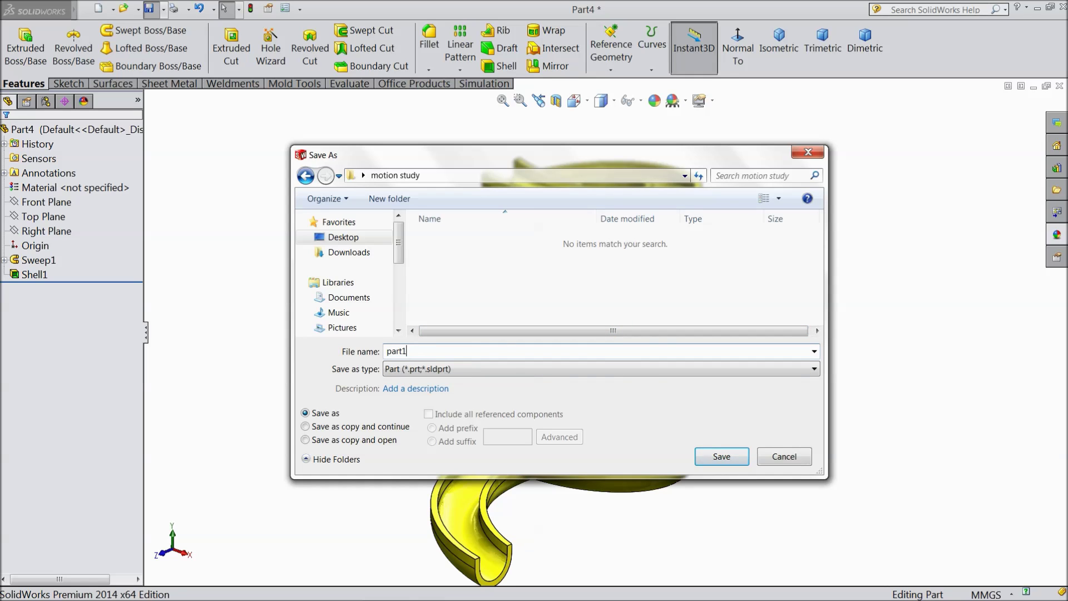
pyautogui.click(722, 457)
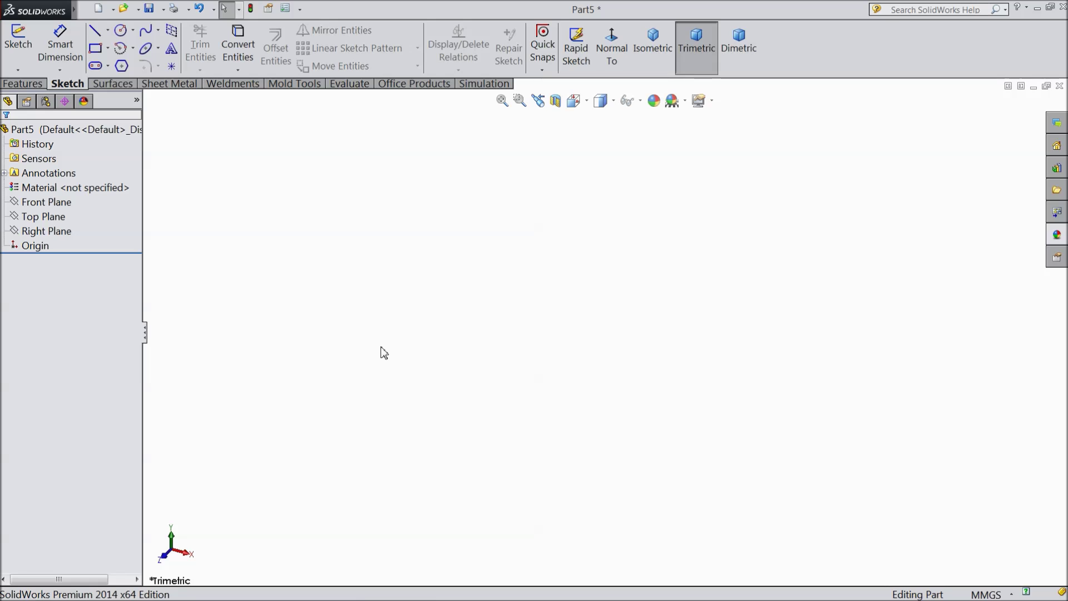
# Start a sketch on the Top Plane and pick the Line tool
pyautogui.click(54, 218)
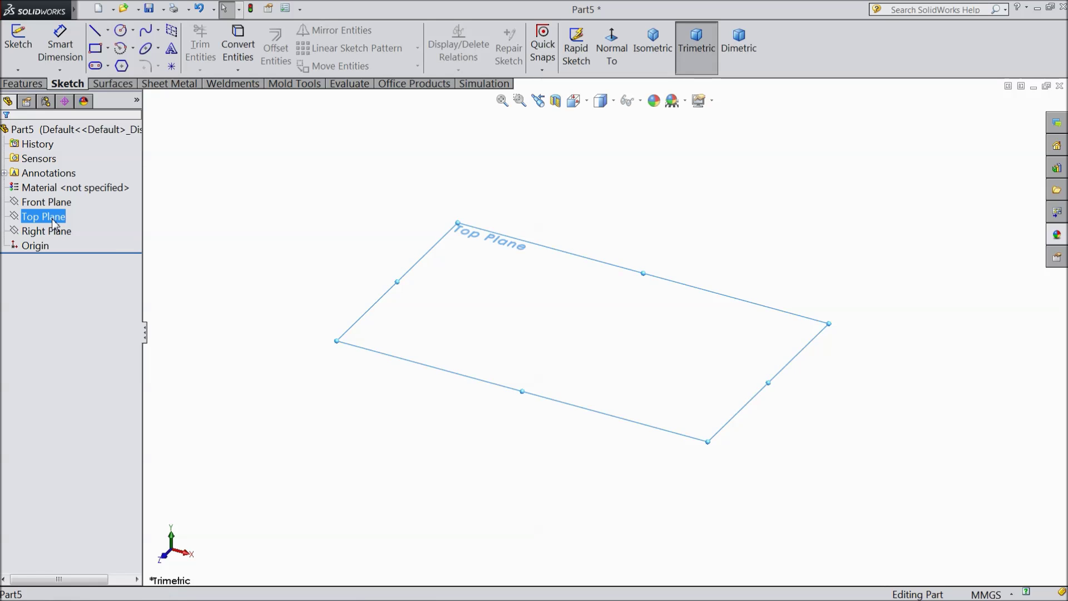
pyautogui.click(84, 204)
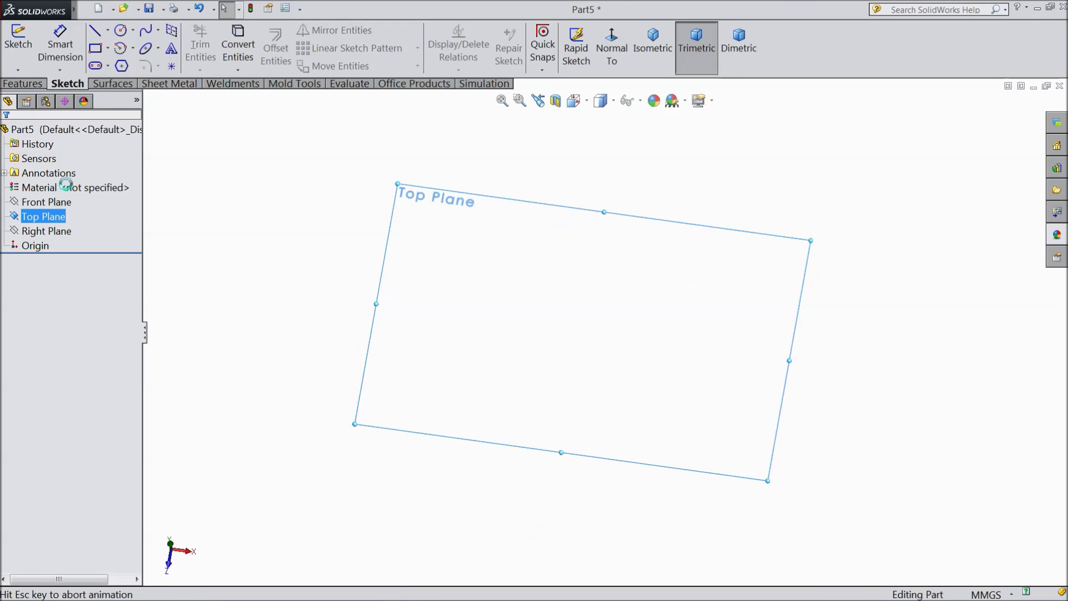
pyautogui.click(108, 31)
pyautogui.click(109, 45)
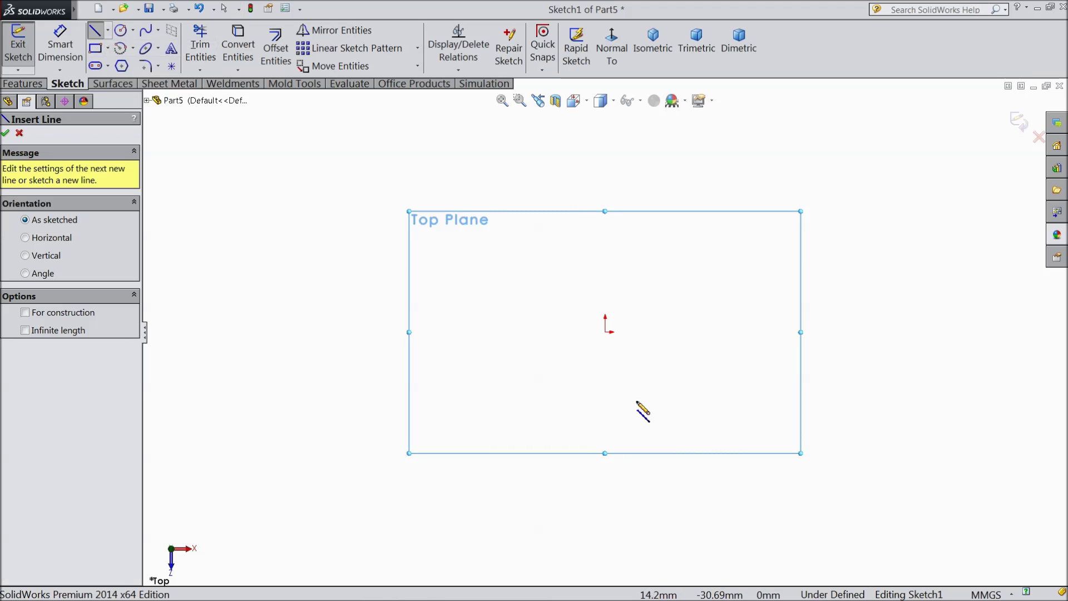
# Draw four connected lines from the origin: short right side, long bottom, left side, short top
pyautogui.click(605, 287)
pyautogui.click(605, 332)
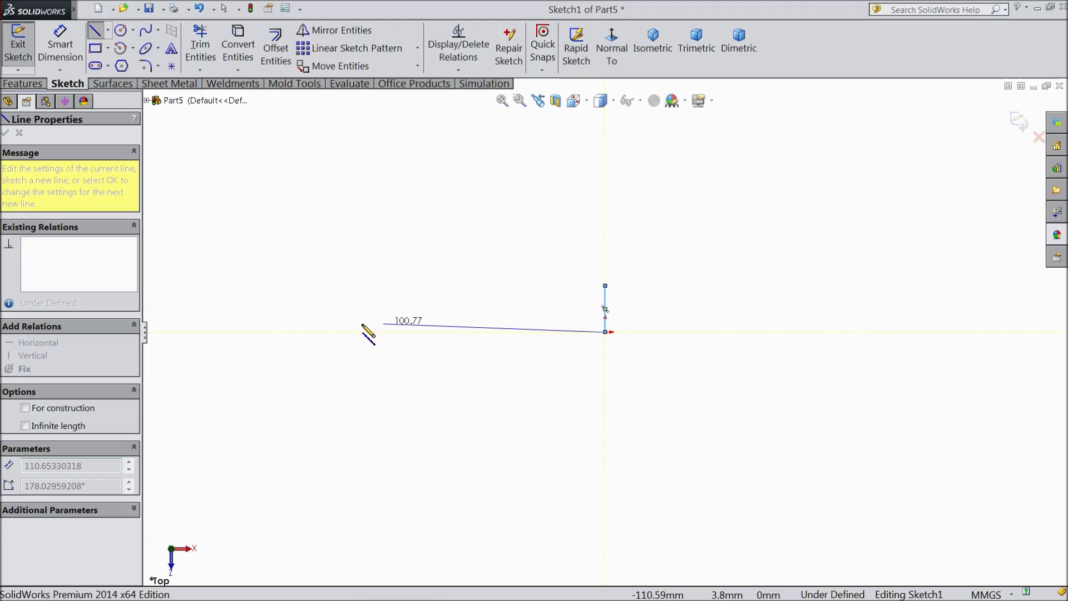
pyautogui.click(335, 332)
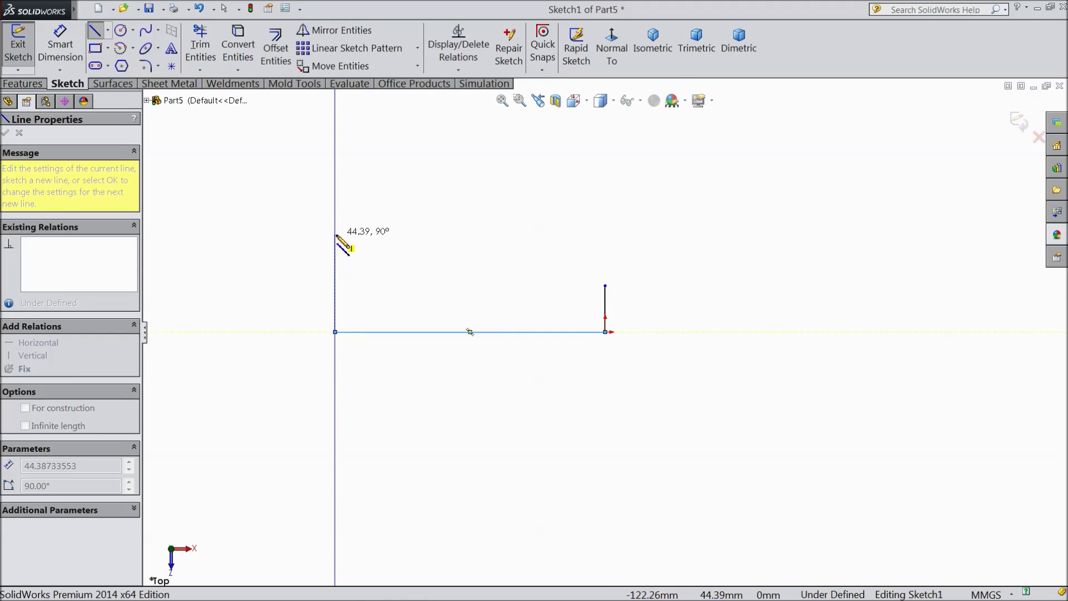
pyautogui.click(335, 230)
pyautogui.click(378, 230)
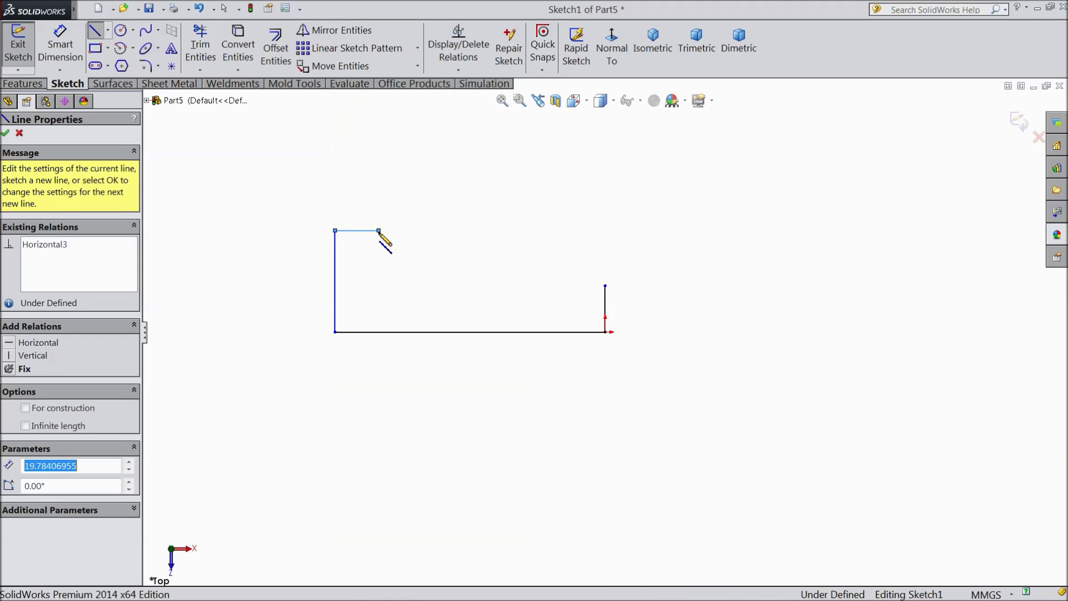
pyautogui.rightClick(379, 230)
pyautogui.click(436, 106)
pyautogui.press('Escape')
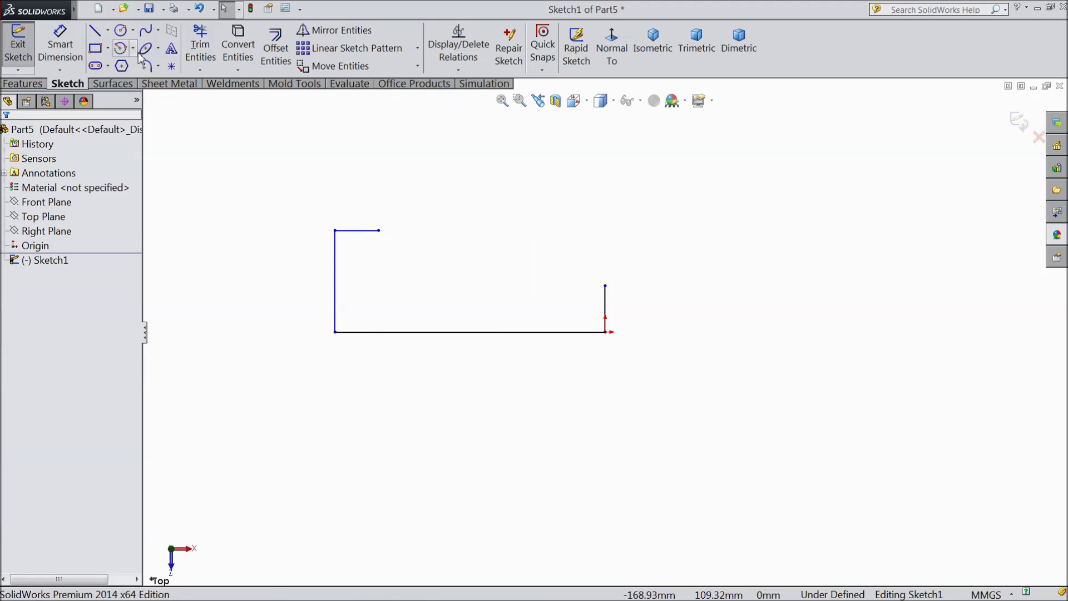
pyautogui.click(60, 45)
# Dimension the bottom line to 90 and the right side to 10
pyautogui.click(465, 340)
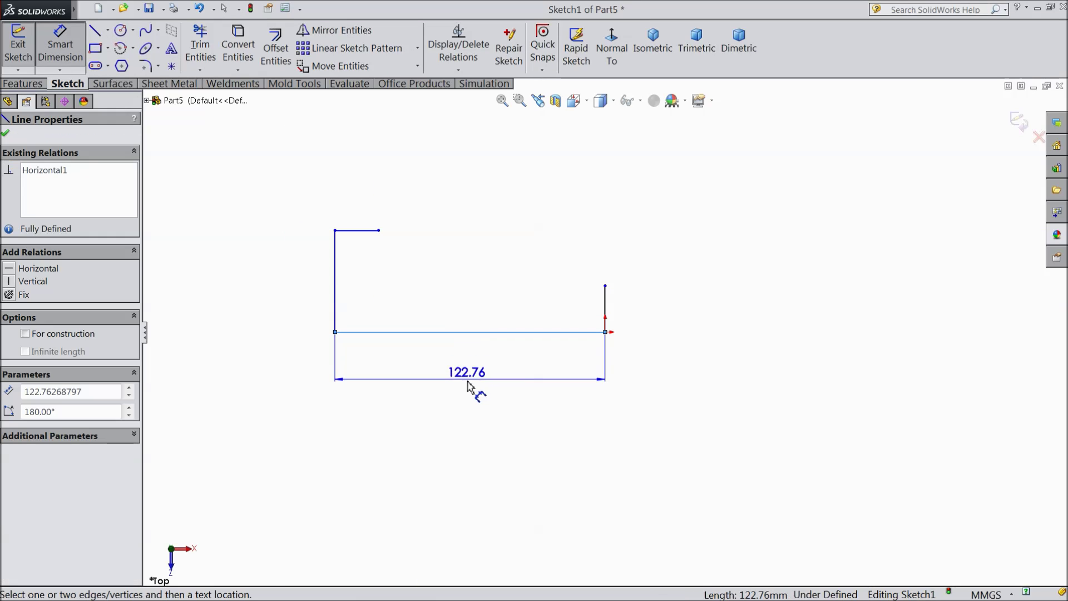
pyautogui.click(476, 392)
pyautogui.write('90')
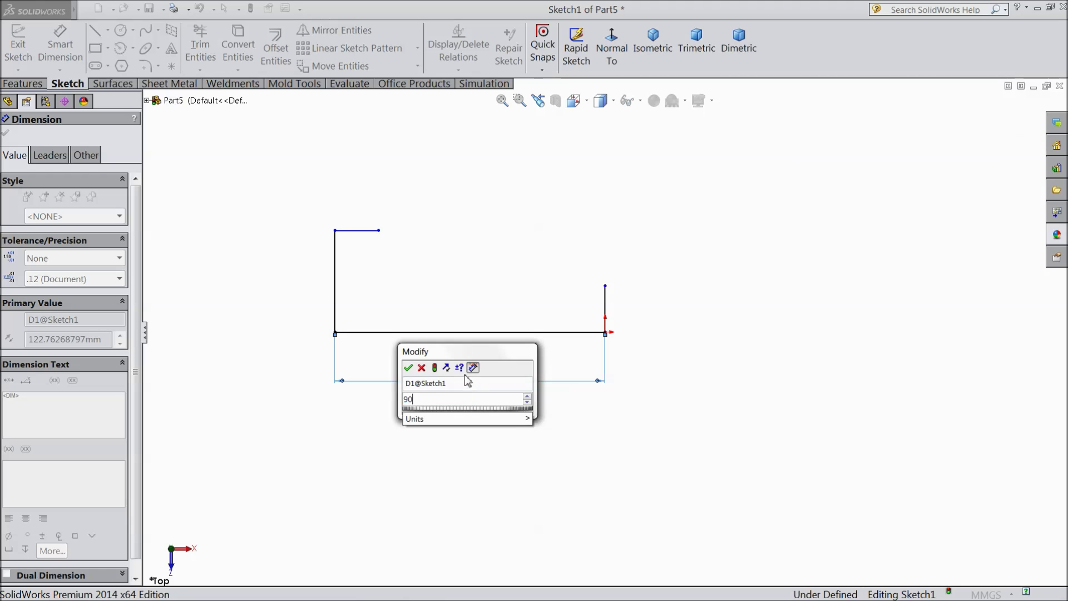
pyautogui.press('Return')
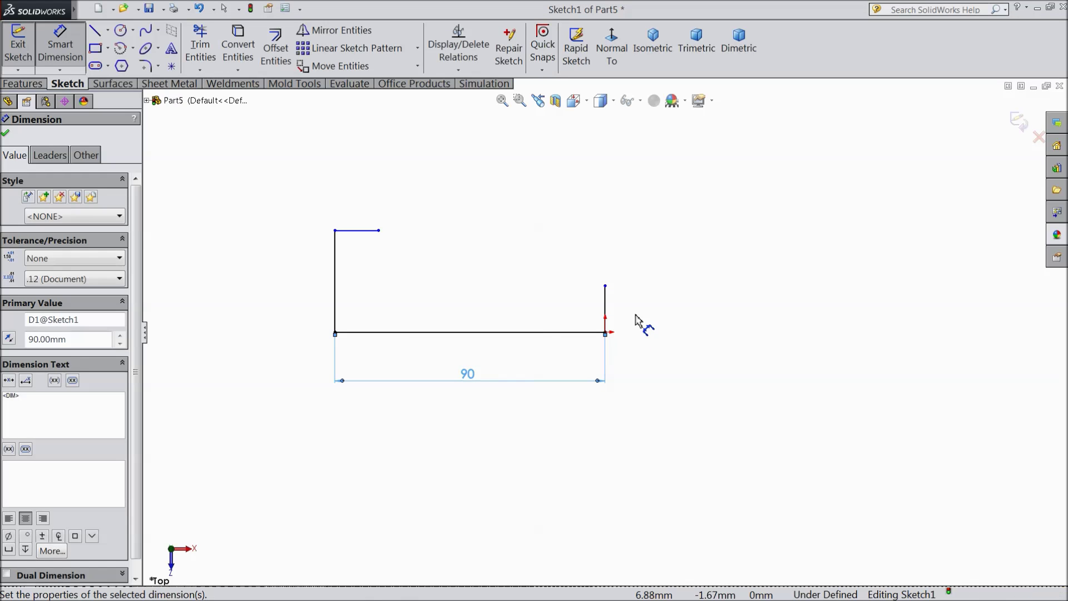
pyautogui.click(605, 308)
pyautogui.click(670, 326)
pyautogui.write('10')
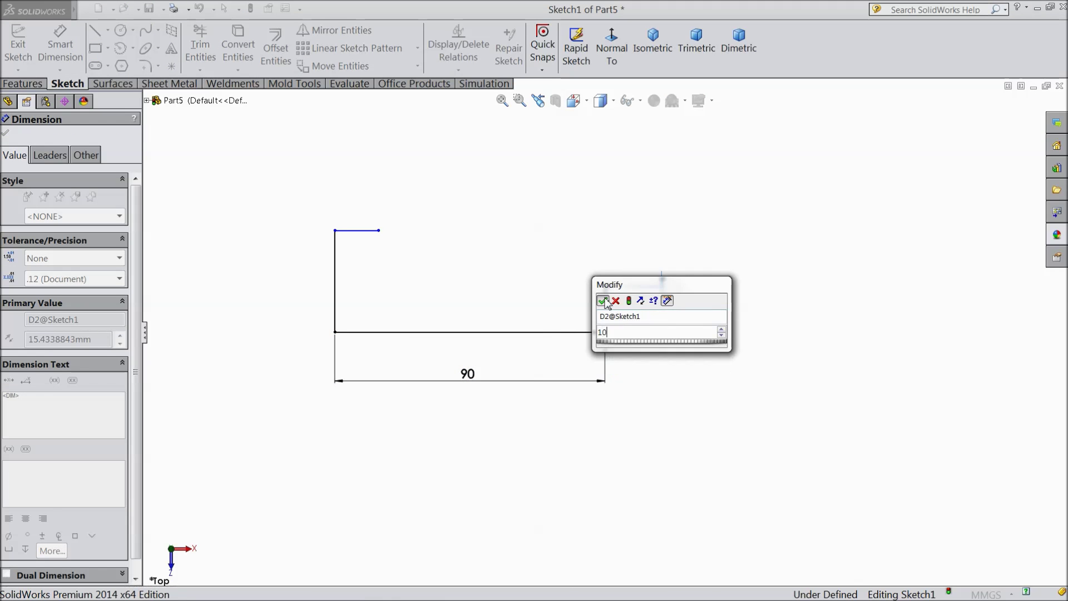
pyautogui.press('Return')
# Dimension the top line to 10 and the left side to 35
pyautogui.click(357, 230)
pyautogui.click(356, 207)
pyautogui.write('10')
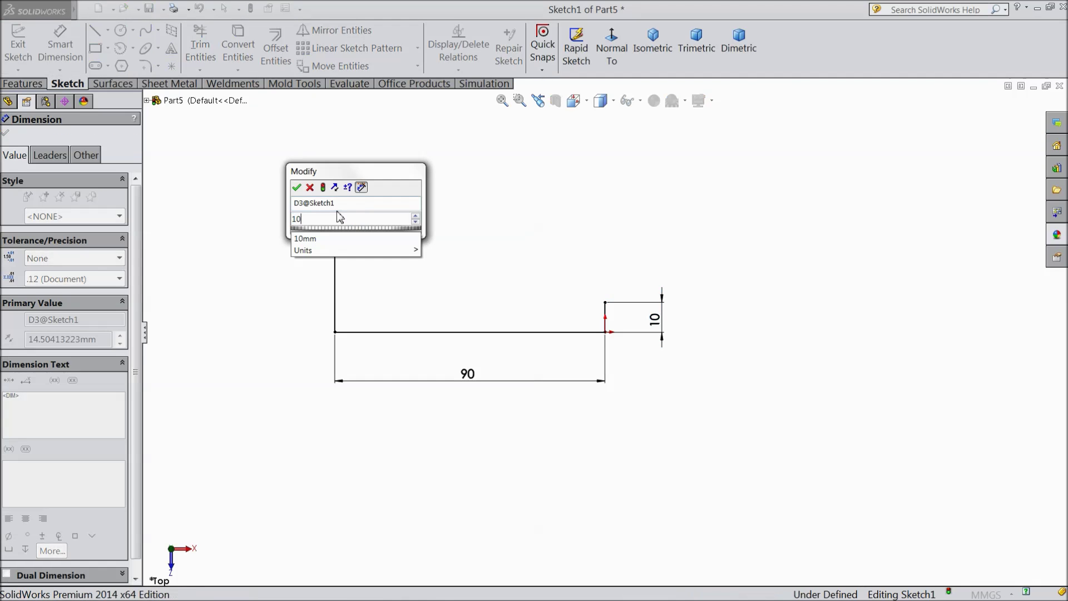
pyautogui.click(298, 188)
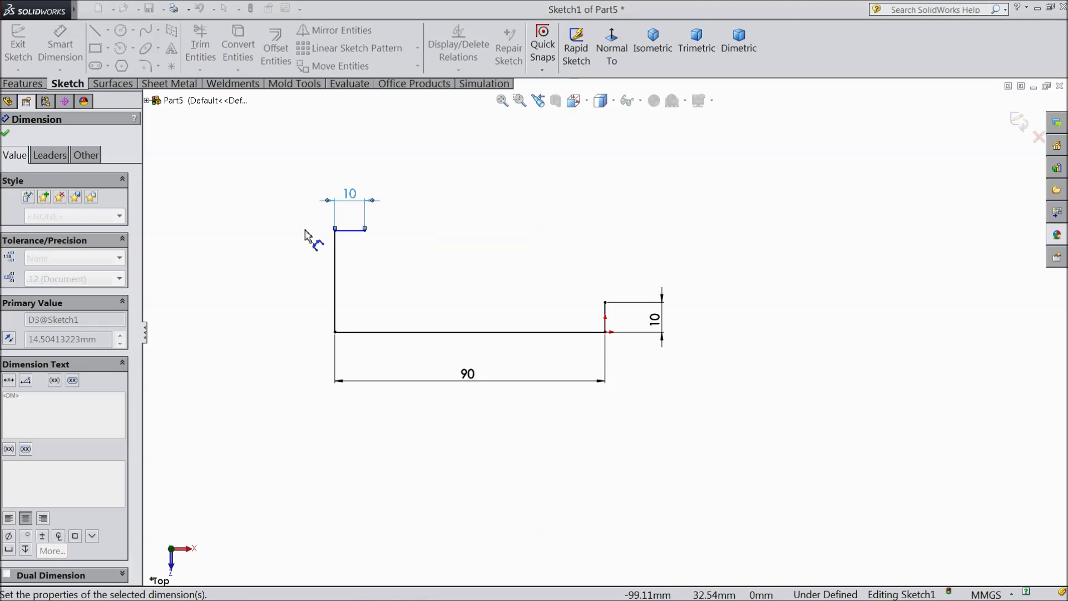
pyautogui.click(337, 278)
pyautogui.click(286, 275)
pyautogui.write('35')
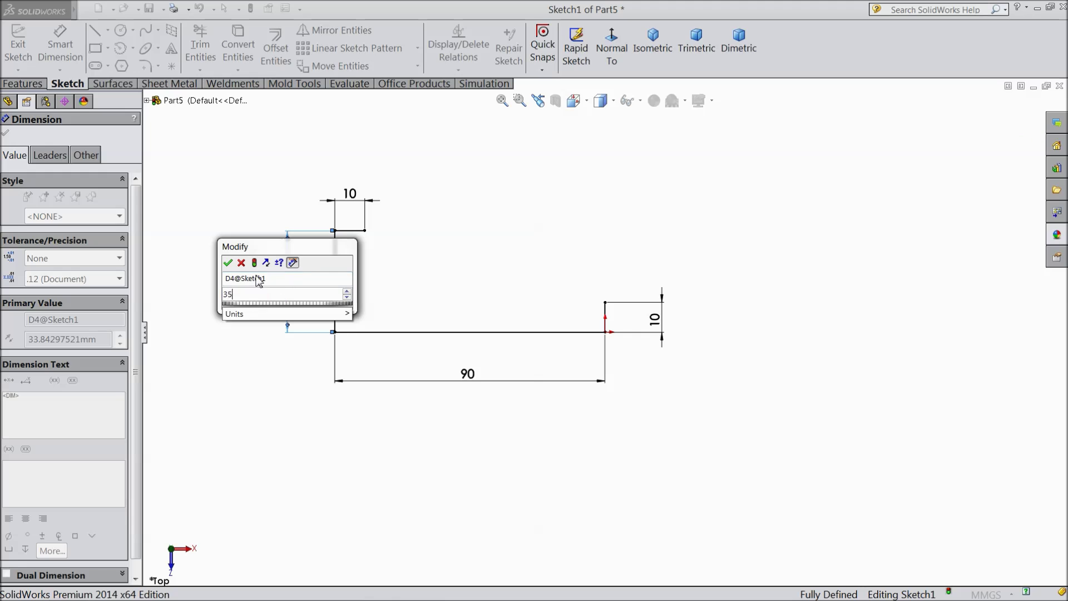
pyautogui.click(227, 263)
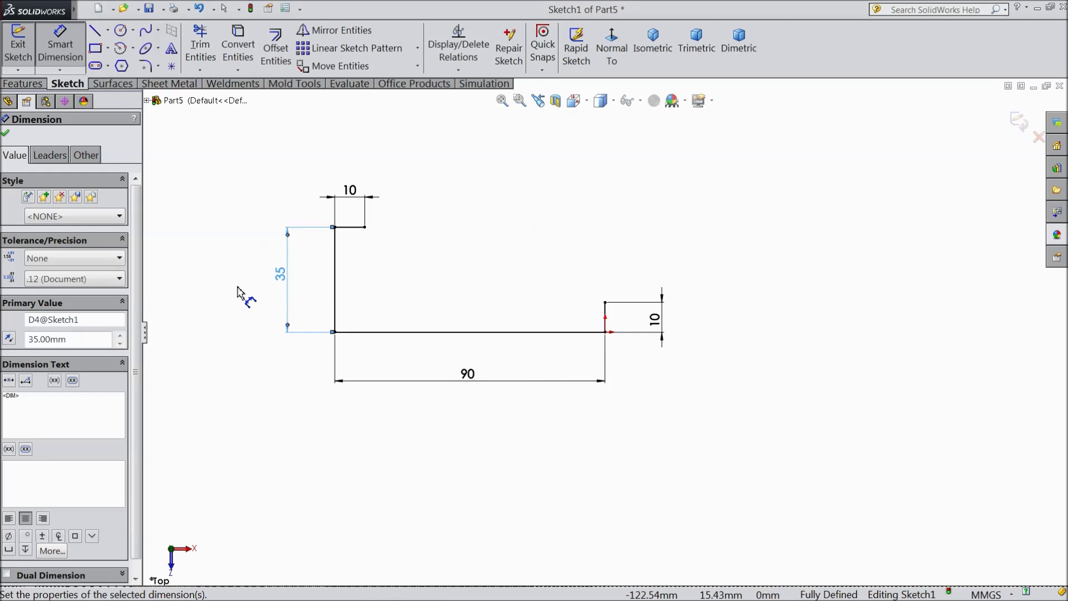
pyautogui.click(5, 136)
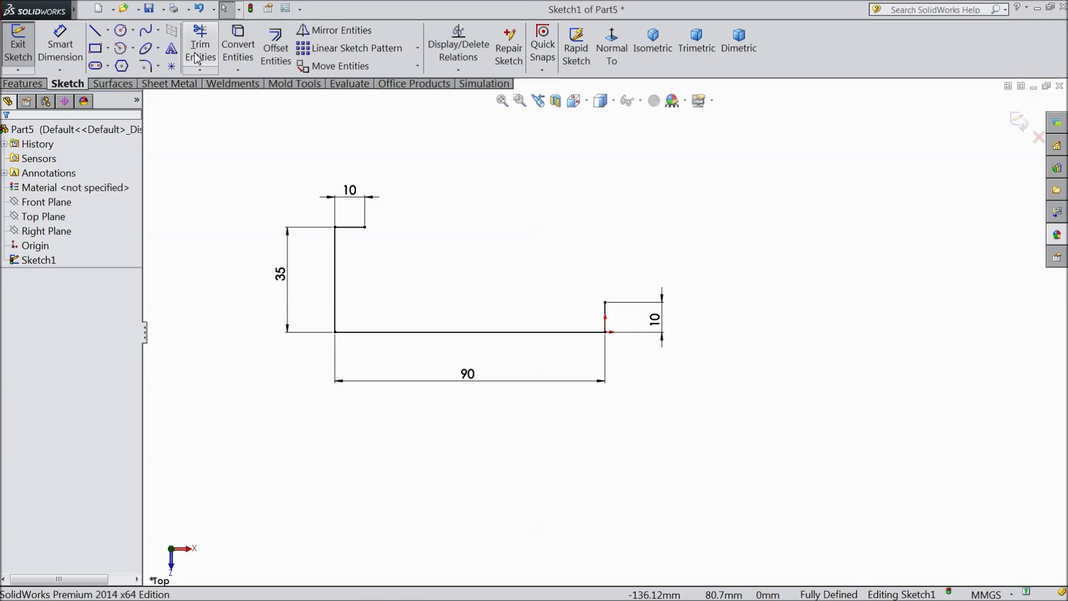
pyautogui.click(146, 35)
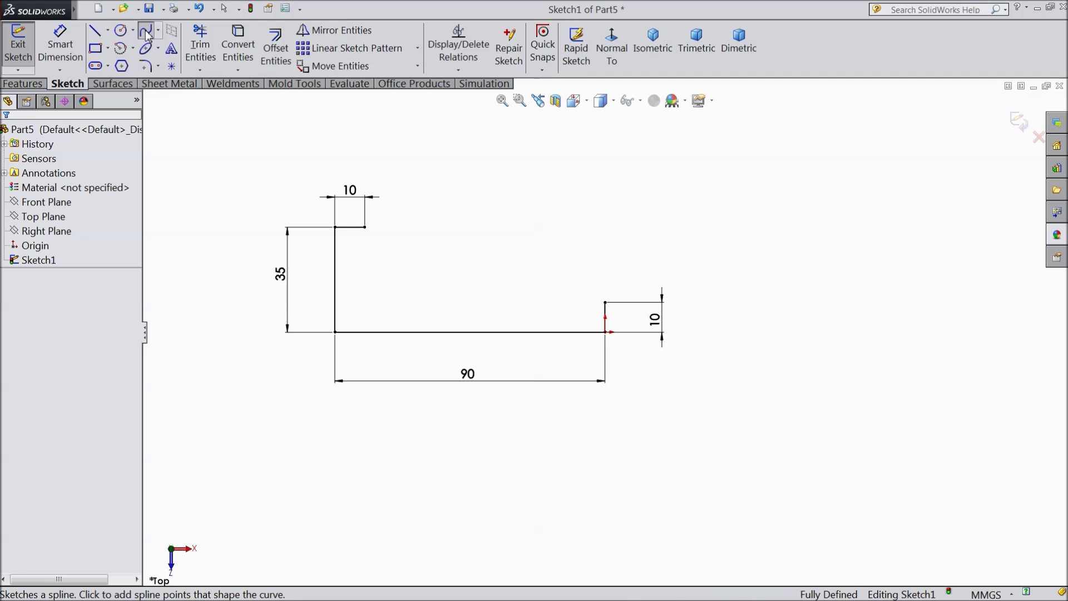
# Draw a spline from the top line's end to the top of the right side
pyautogui.click(364, 227)
pyautogui.click(604, 302)
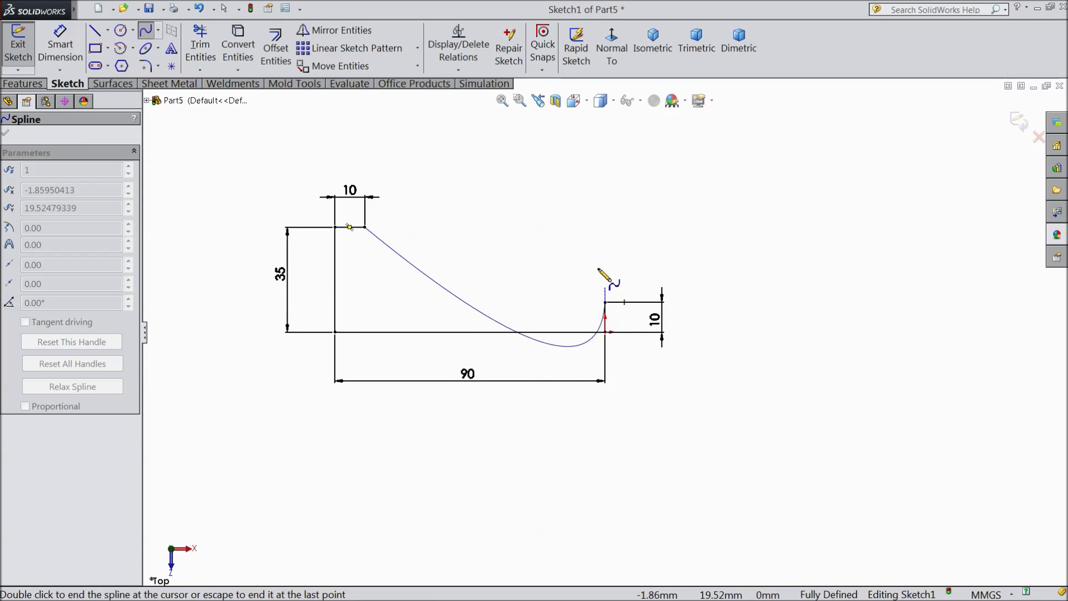
pyautogui.rightClick(599, 269)
pyautogui.click(610, 167)
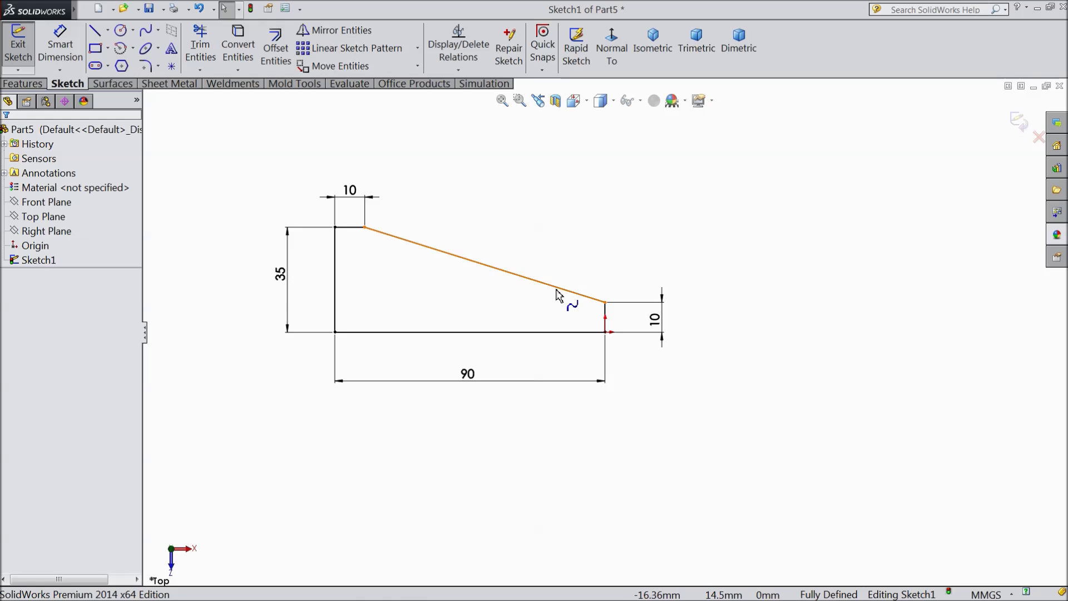
# Give the spline's end point a Horizontal relation so it meets the side flat
pyautogui.click(559, 294)
pyautogui.click(538, 284)
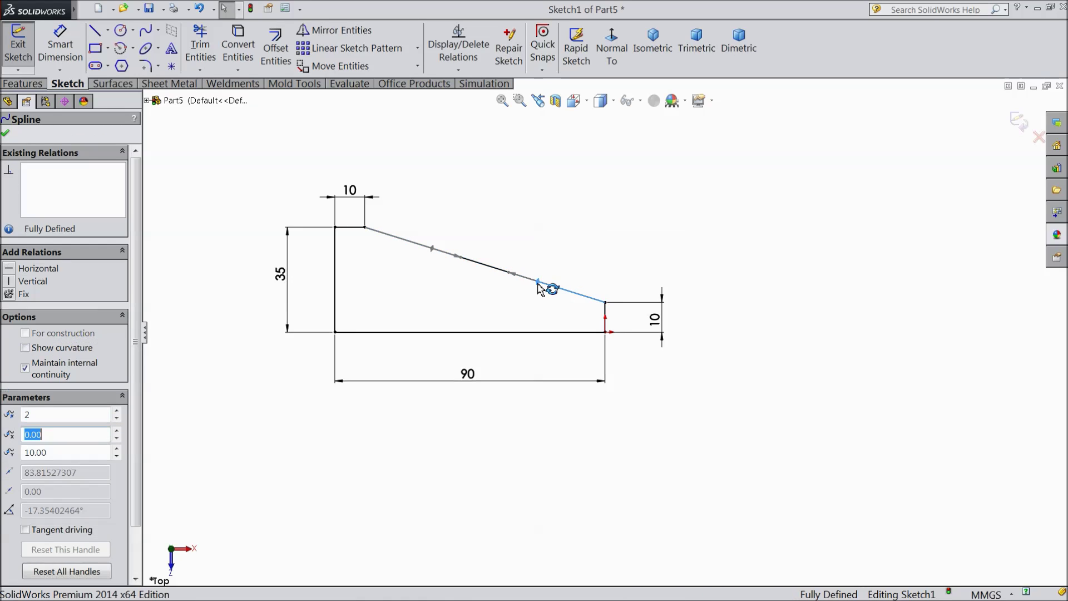
pyautogui.click(31, 271)
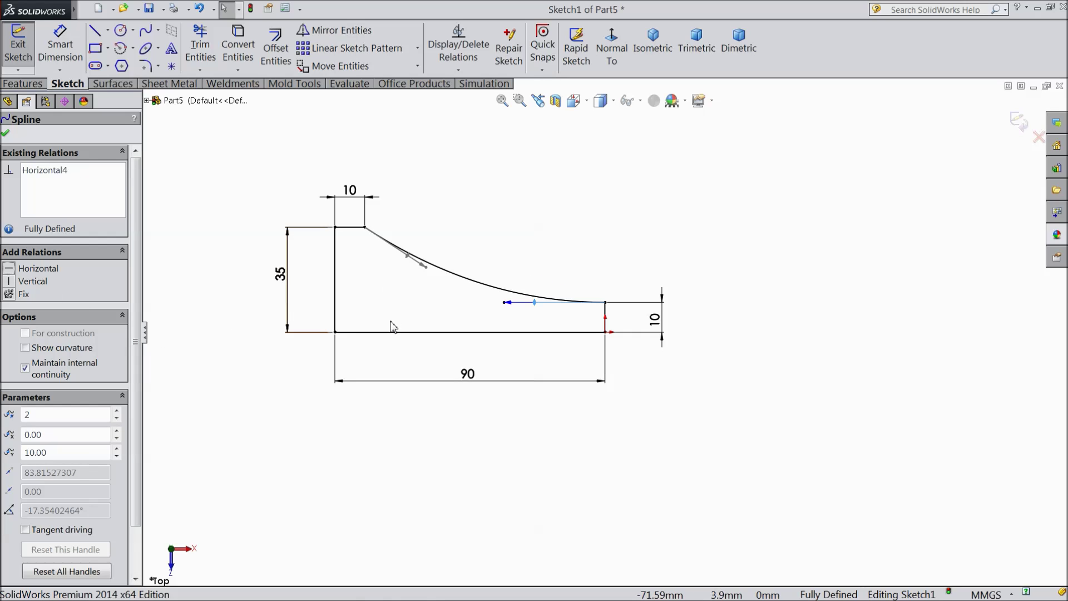
pyautogui.click(6, 134)
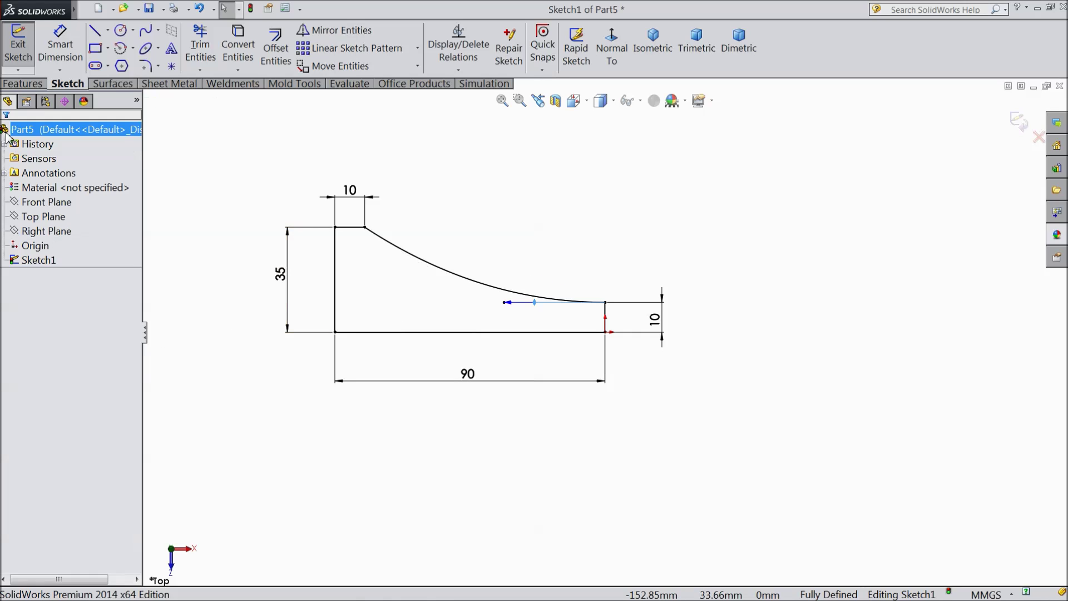
pyautogui.click(22, 83)
# Revolve the profile 360° about the bottom line into a shallow dish
pyautogui.click(73, 48)
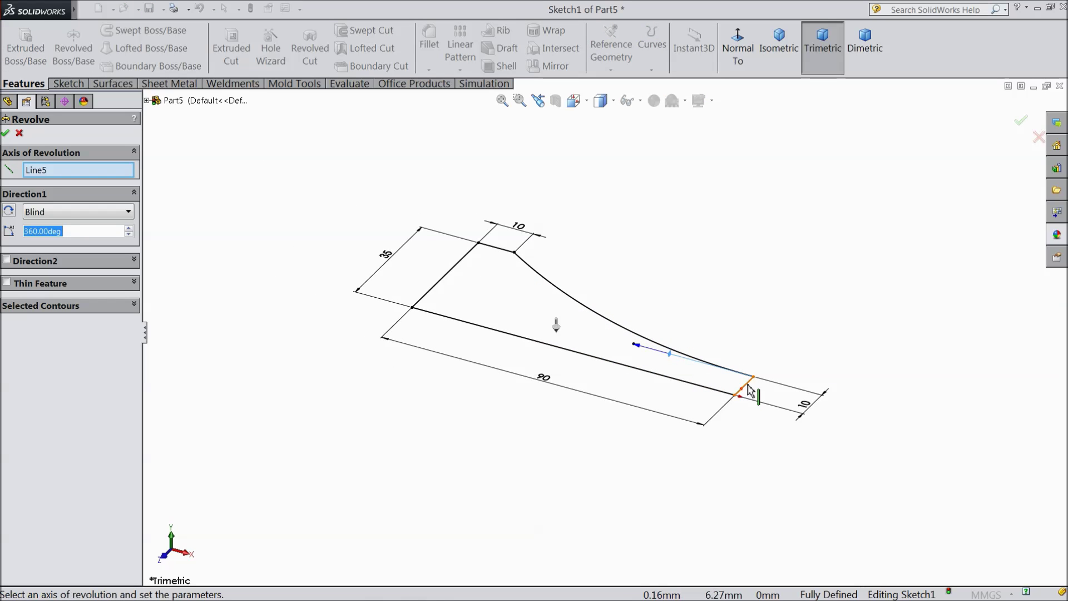
pyautogui.click(749, 390)
pyautogui.click(6, 134)
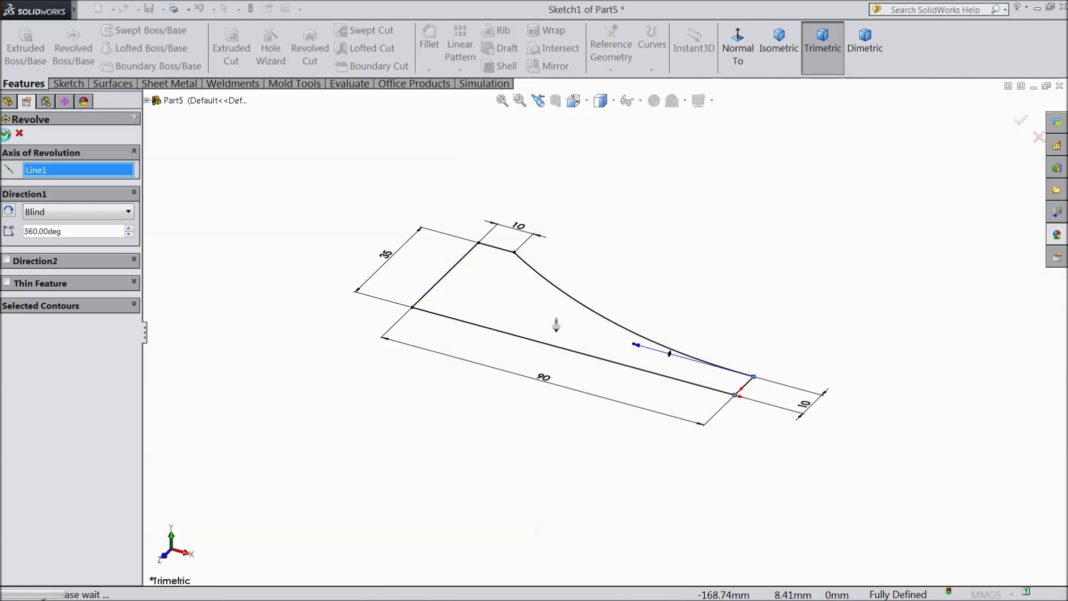
# Orbit to the dish's concave top and select its flat rim face
pyautogui.scroll(5, 320, 261)
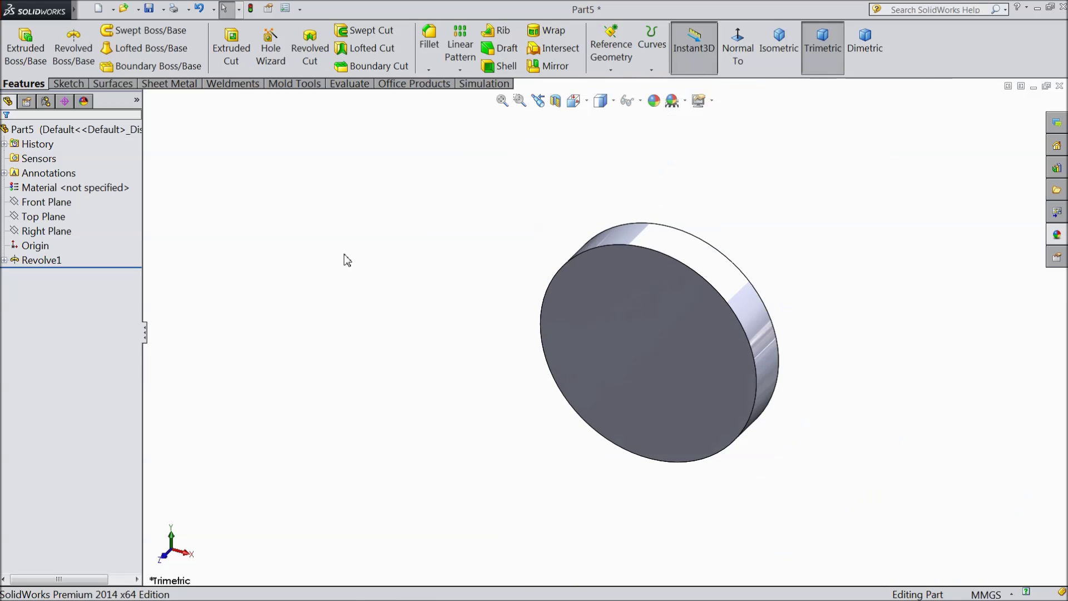
pyautogui.moveTo(345, 257); pyautogui.dragTo(360, 417, button='middle')
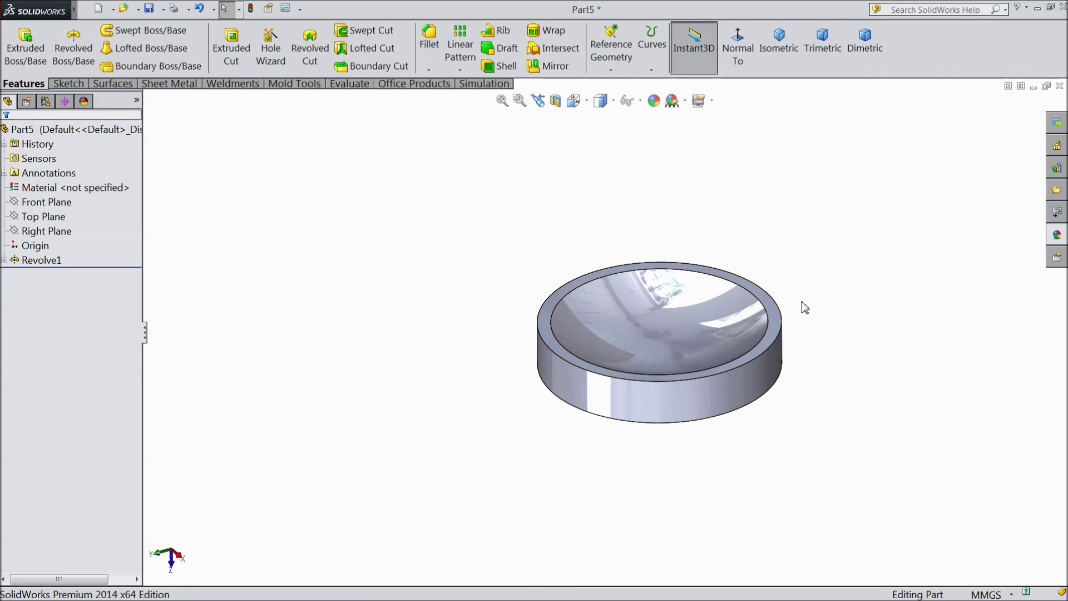
pyautogui.scroll(-3, 801, 310)
pyautogui.moveTo(789, 315); pyautogui.dragTo(741, 353, button='middle')
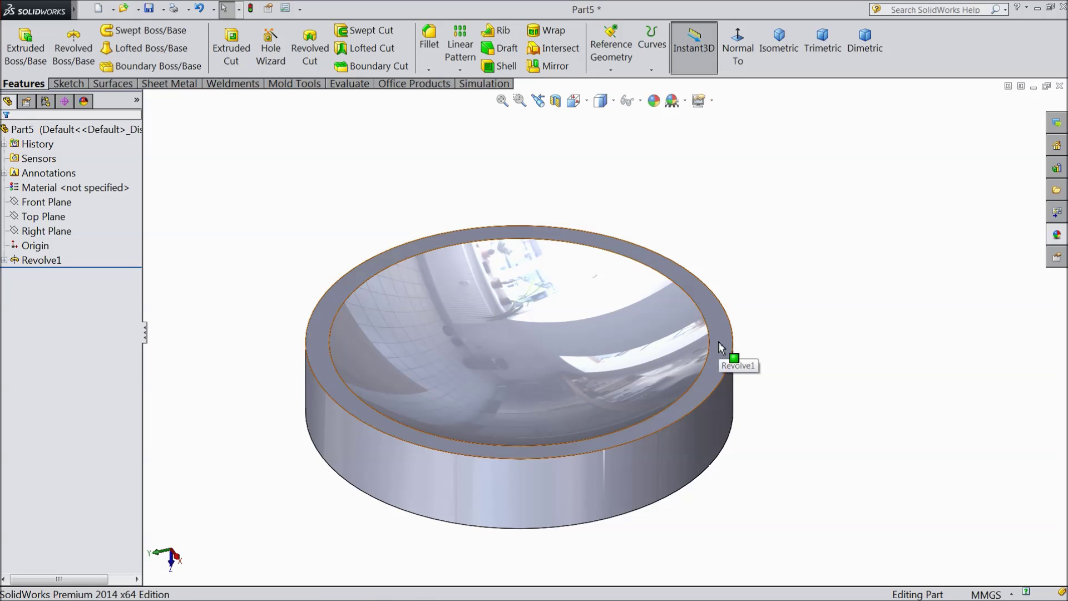
pyautogui.click(721, 347)
# Convert the rim face and its inner circular edge into Sketch2 entities
pyautogui.click(755, 304)
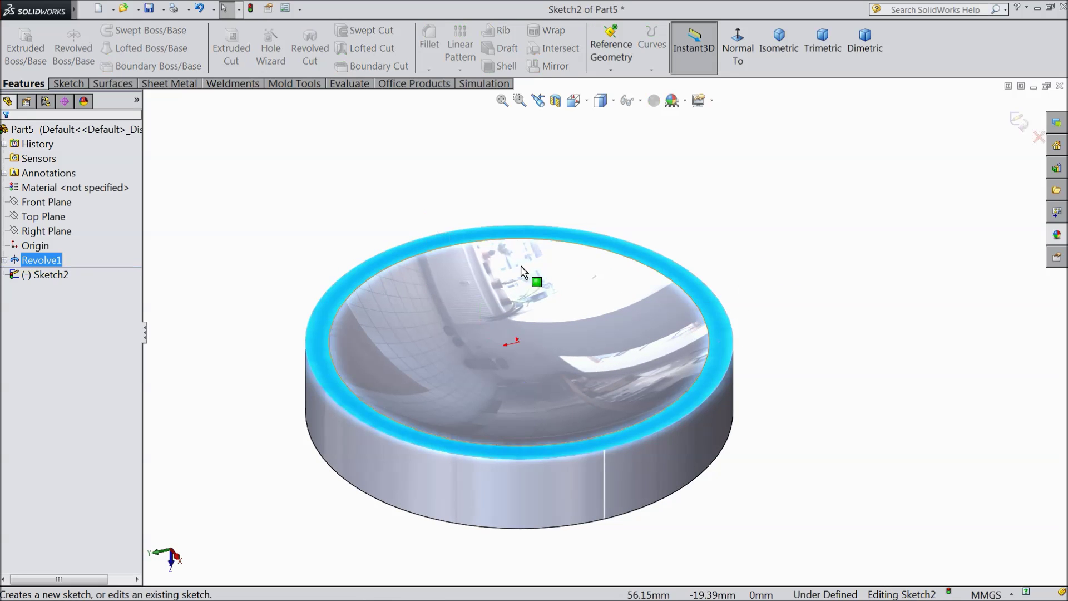
pyautogui.click(69, 84)
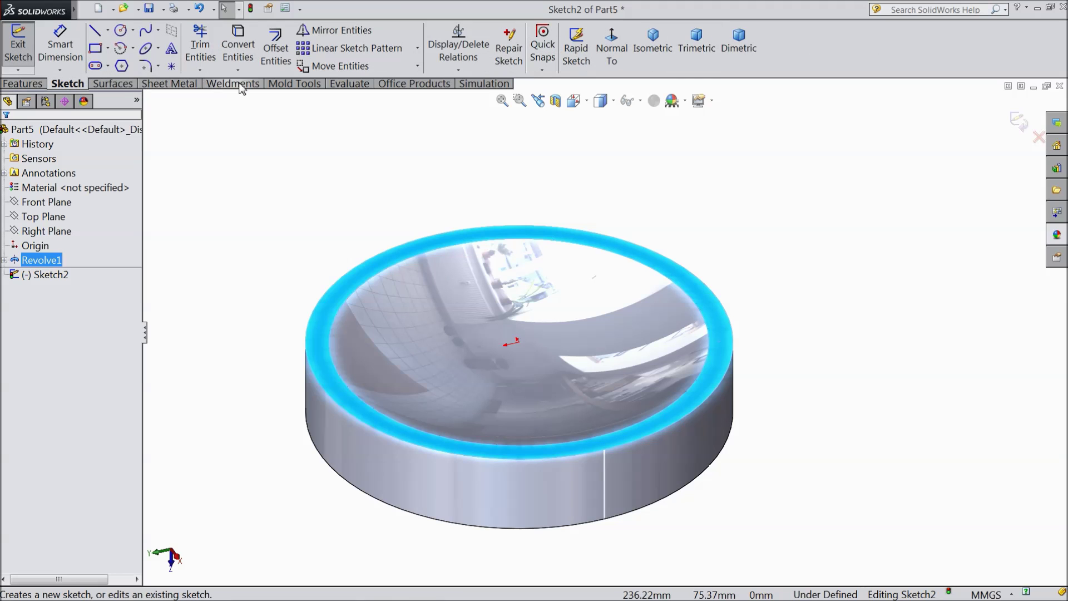
pyautogui.click(238, 45)
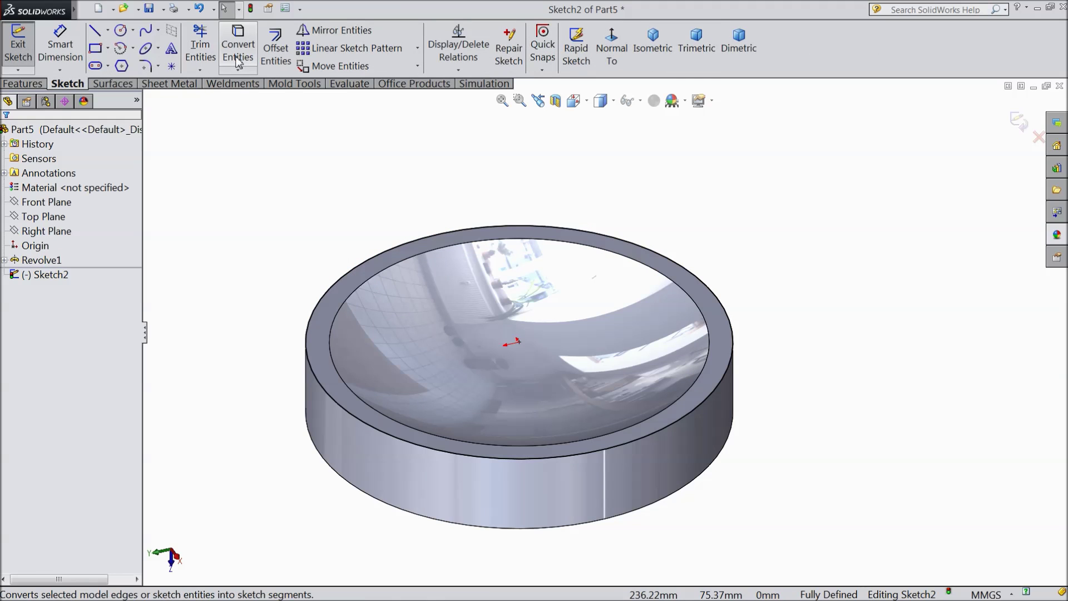
pyautogui.click(358, 295)
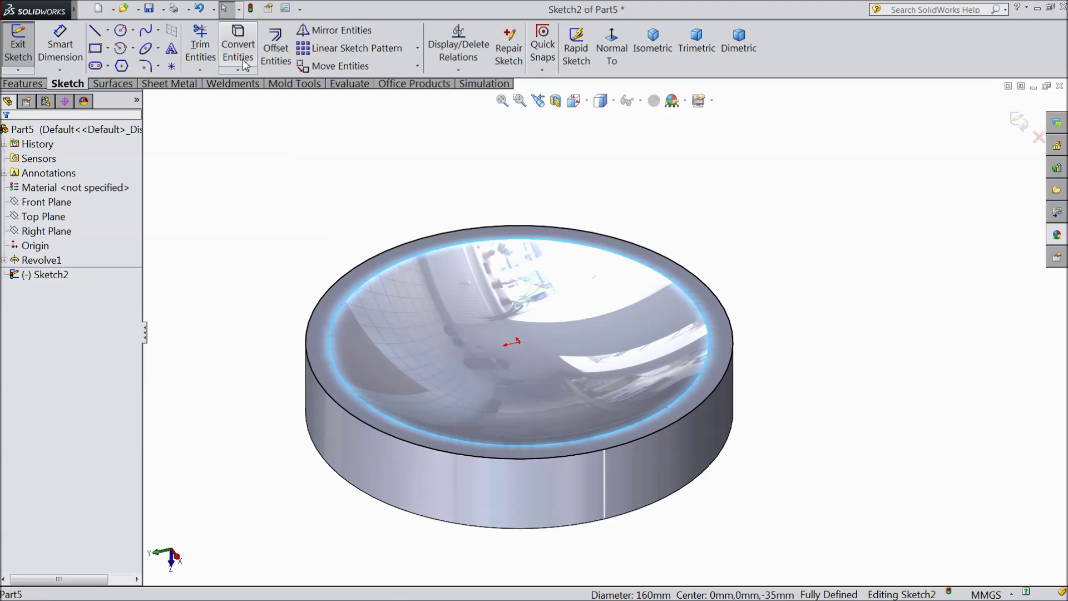
pyautogui.click(238, 45)
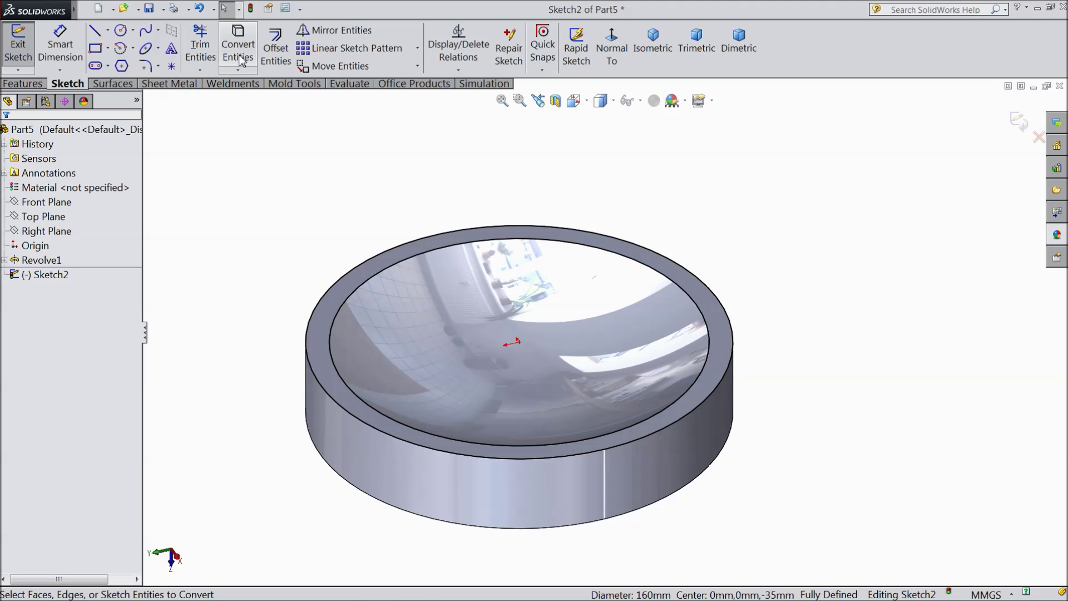
# Draw a line across the bowl and trim its middle, leaving two short cuts in the rim
pyautogui.click(95, 33)
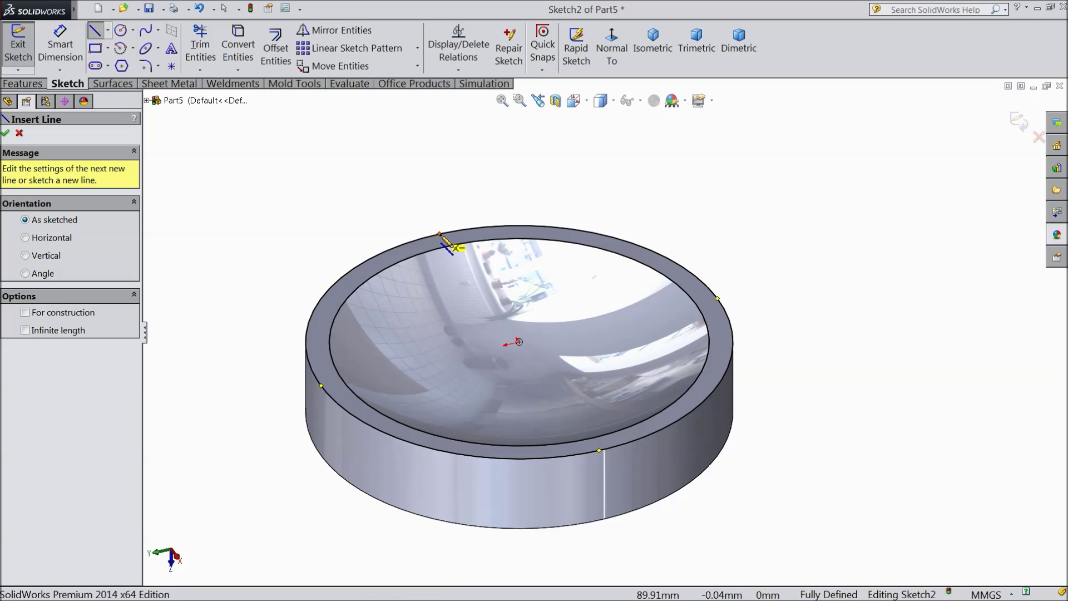
pyautogui.click(421, 240)
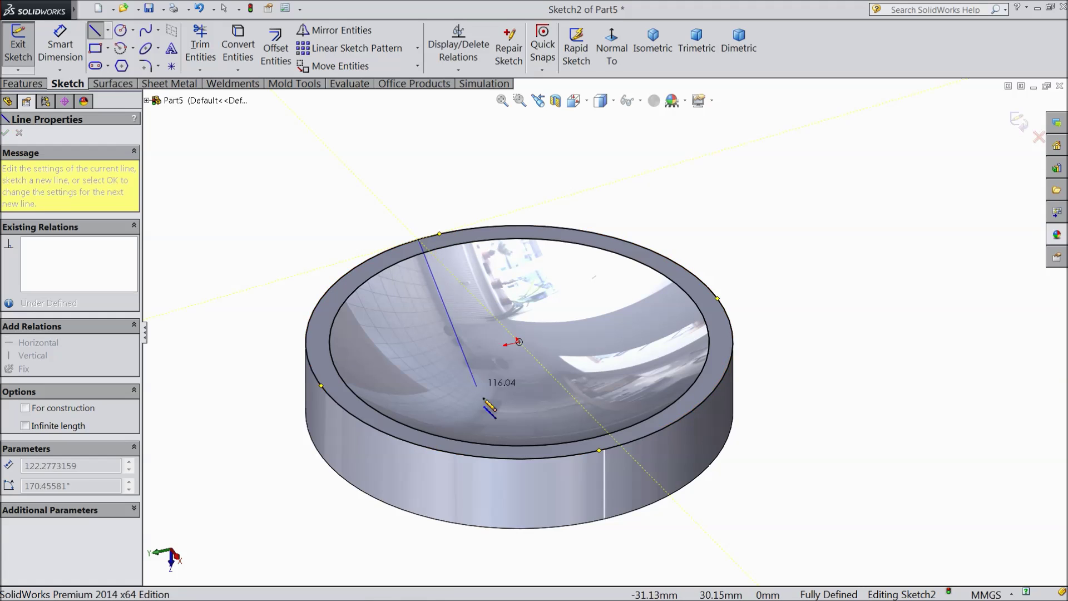
pyautogui.click(522, 459)
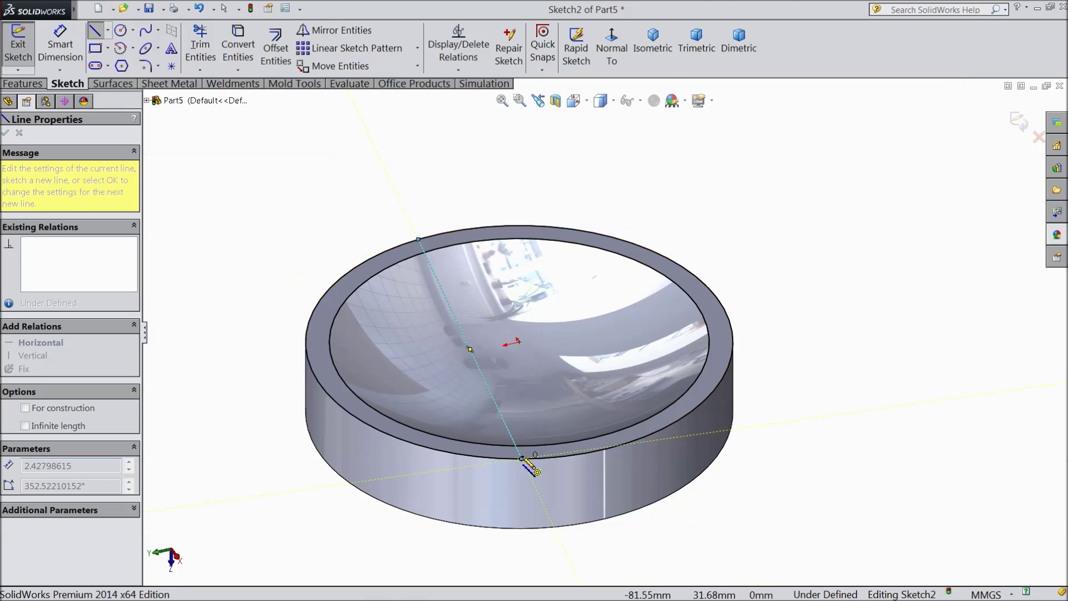
pyautogui.rightClick(584, 298)
pyautogui.click(616, 102)
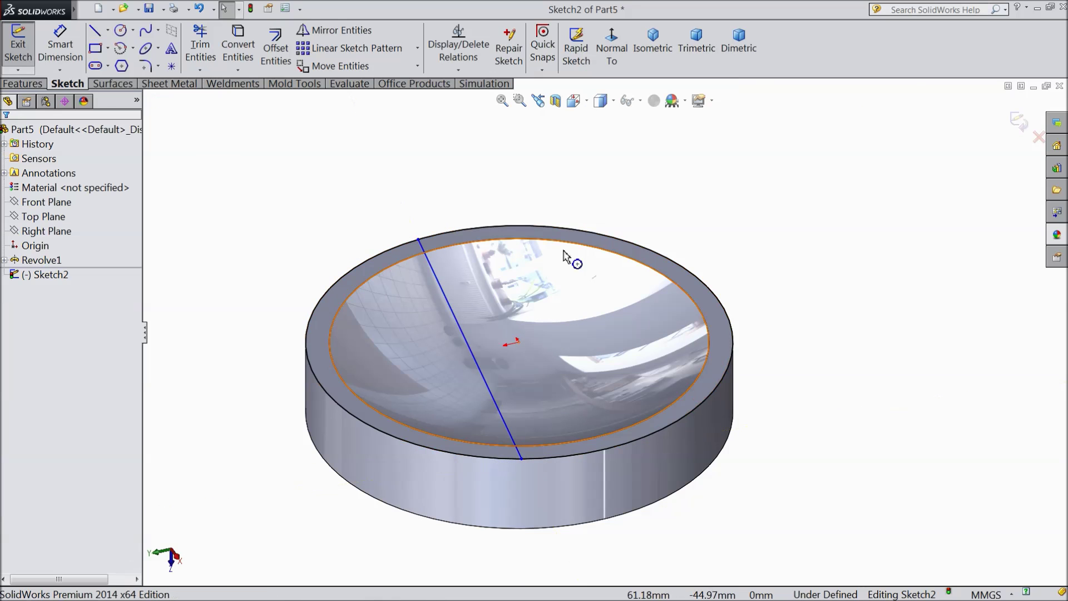
pyautogui.click(204, 62)
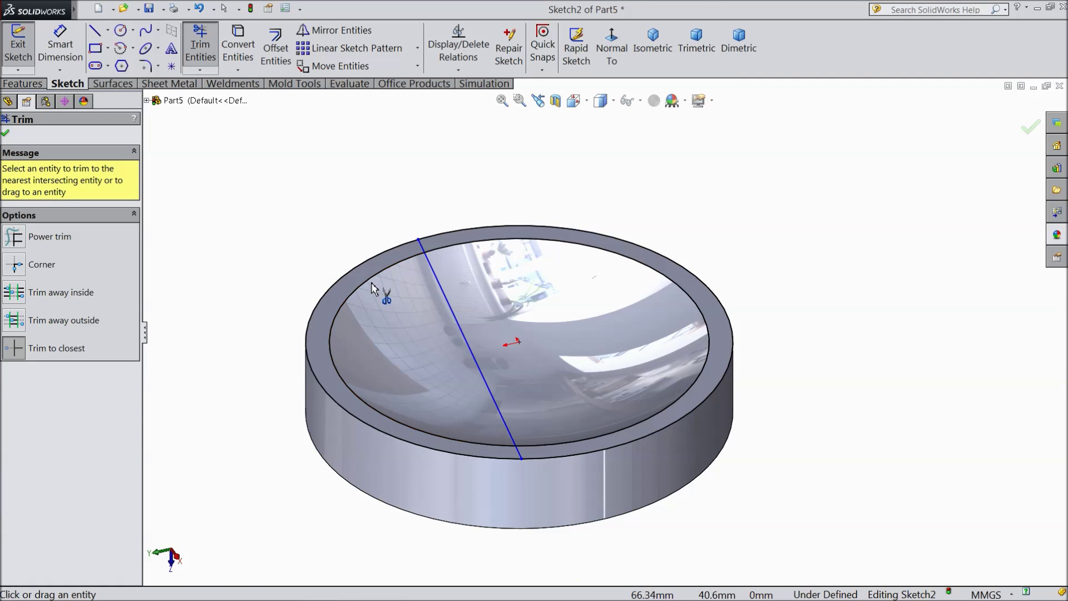
pyautogui.click(446, 300)
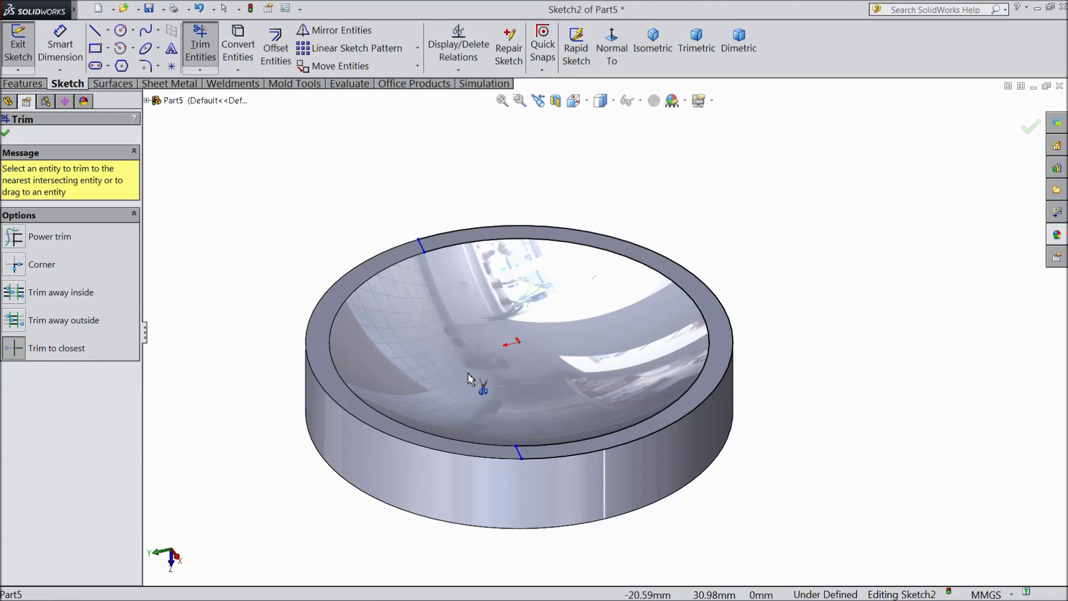
pyautogui.click(5, 132)
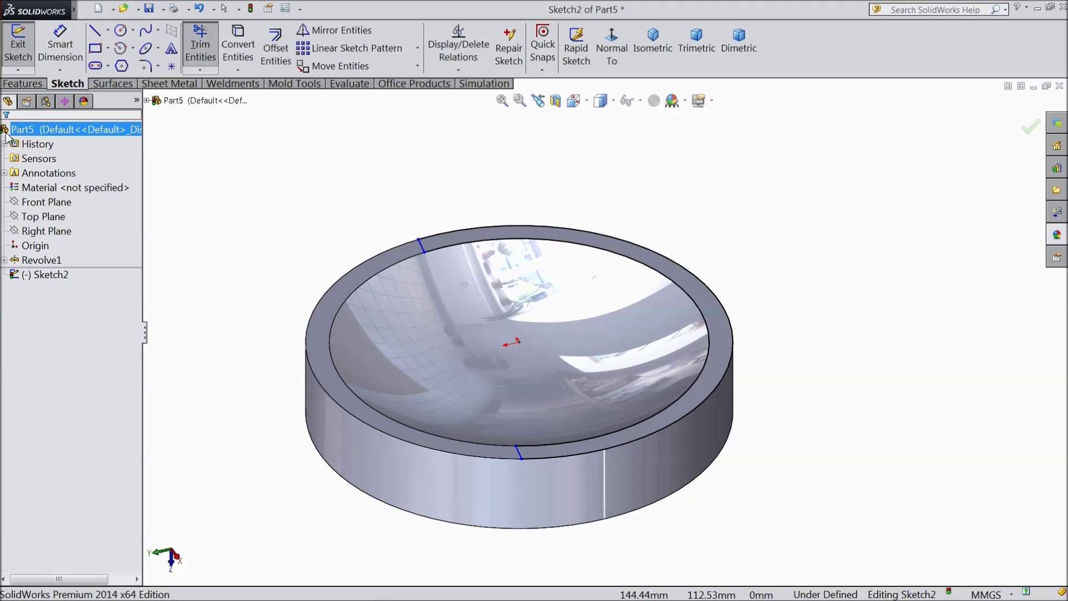
pyautogui.click(22, 83)
# Extrude the half-ring region to a 50 mm blind depth to form the wall
pyautogui.click(25, 47)
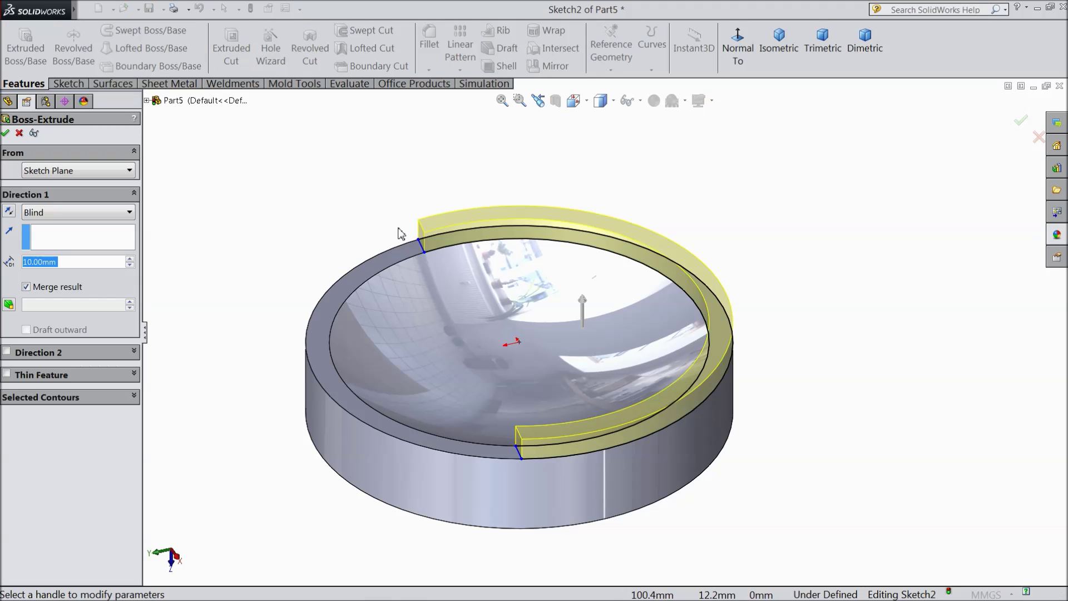
pyautogui.click(130, 259)
pyautogui.click(129, 259)
pyautogui.click(130, 260)
pyautogui.click(129, 259)
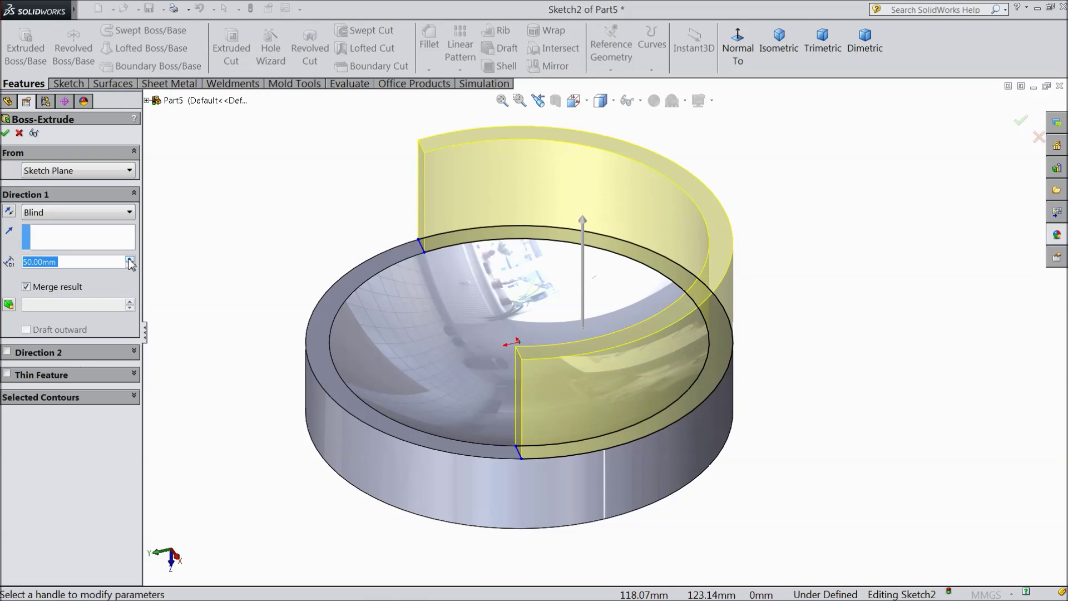
pyautogui.click(130, 259)
pyautogui.click(130, 264)
pyautogui.click(5, 133)
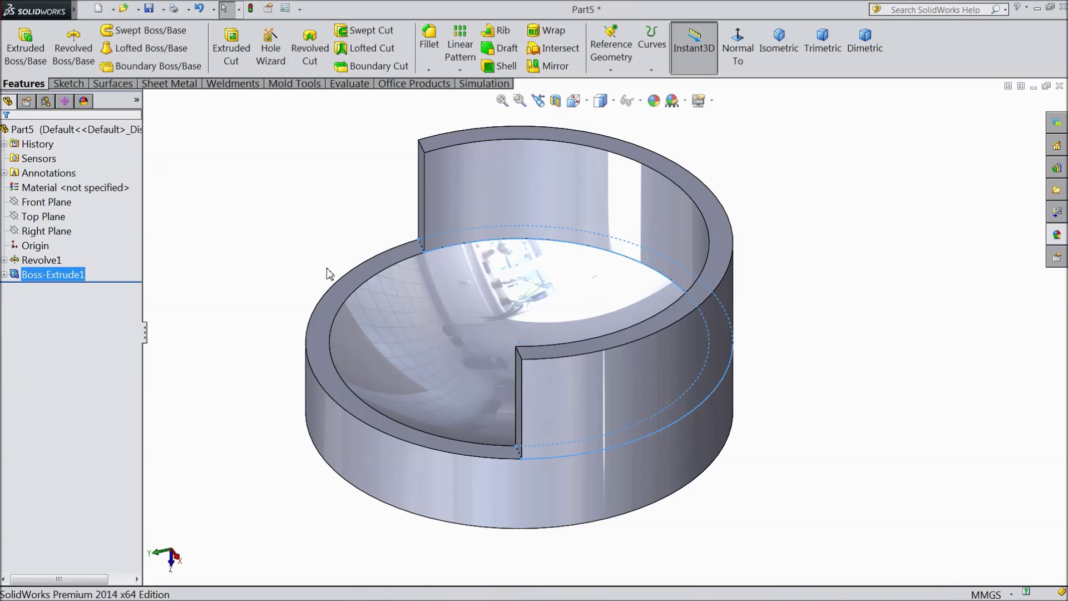
pyautogui.scroll(3, 305, 269)
pyautogui.moveTo(310, 295); pyautogui.dragTo(345, 316, button='middle')
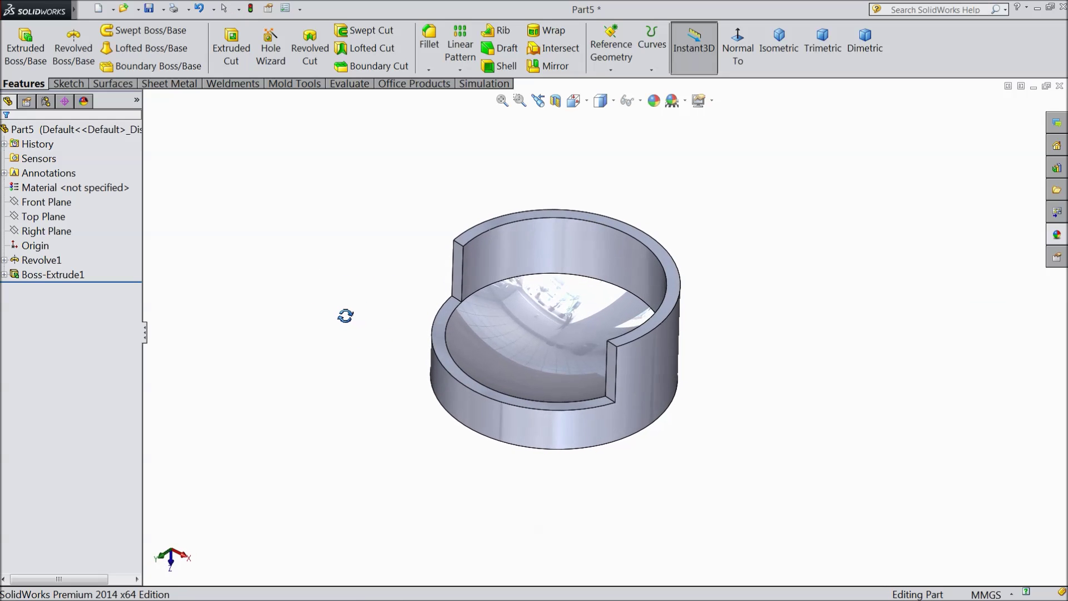
pyautogui.scroll(-2, 560, 298)
pyautogui.click(61, 187)
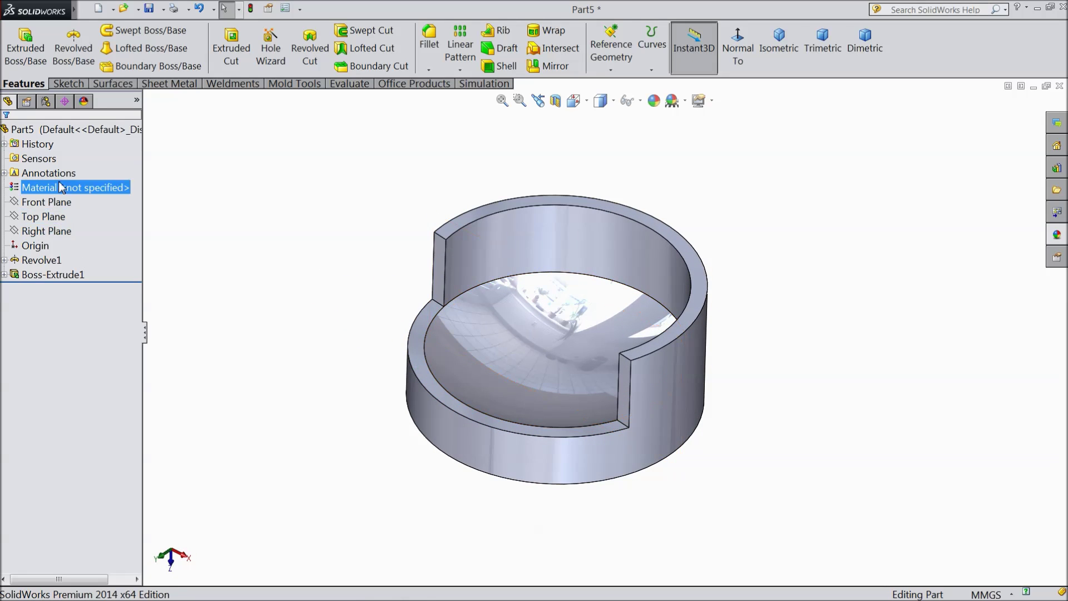
# Set the Part5 appearance colour to cyan (RGB 0, 255, 255)
pyautogui.click(25, 129)
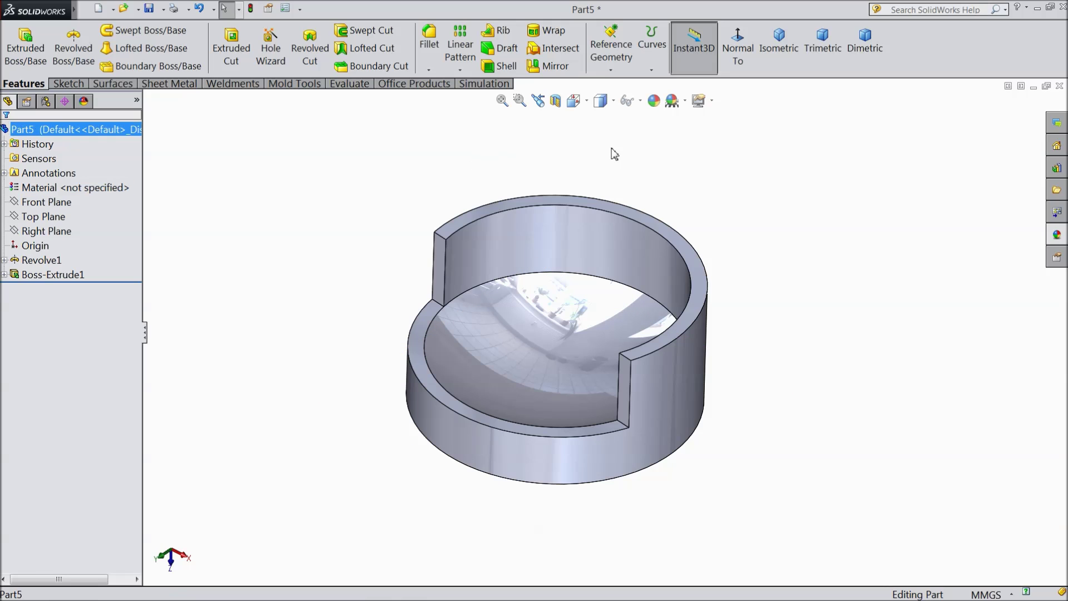
pyautogui.click(653, 100)
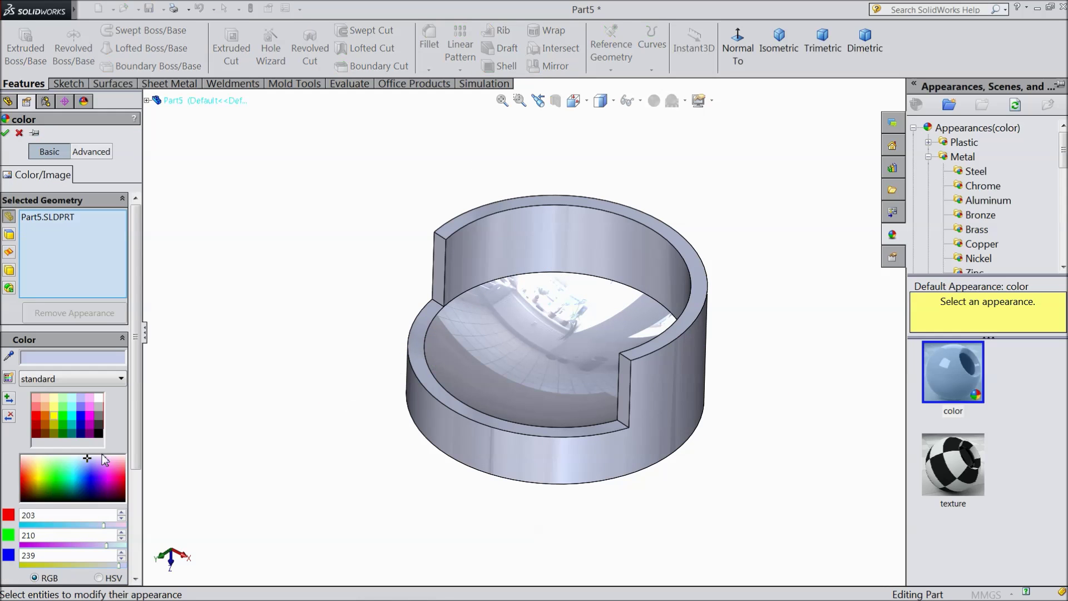
pyautogui.click(66, 418)
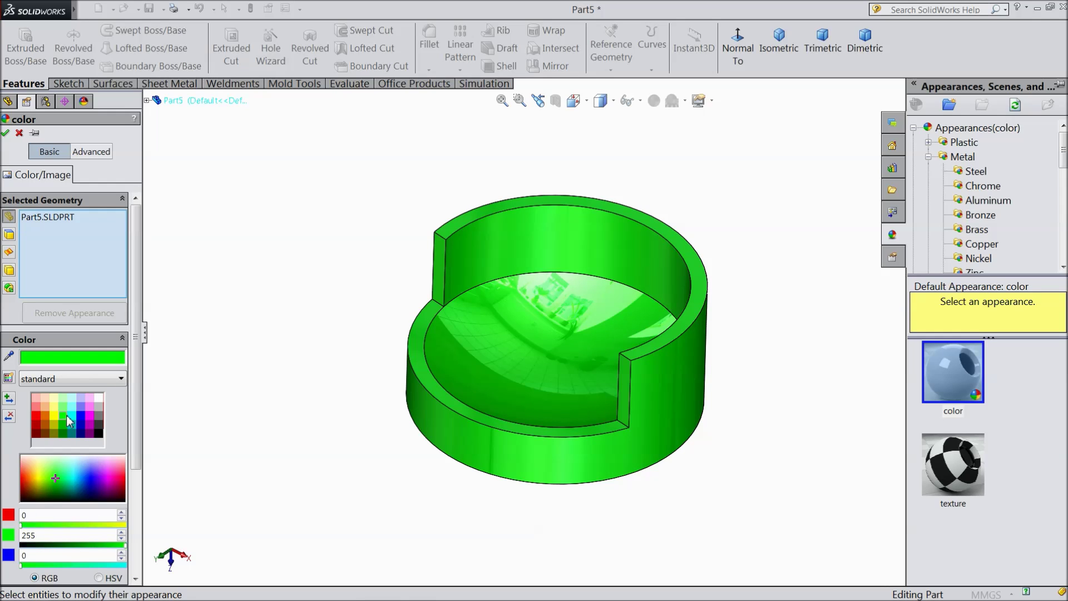
pyautogui.click(70, 417)
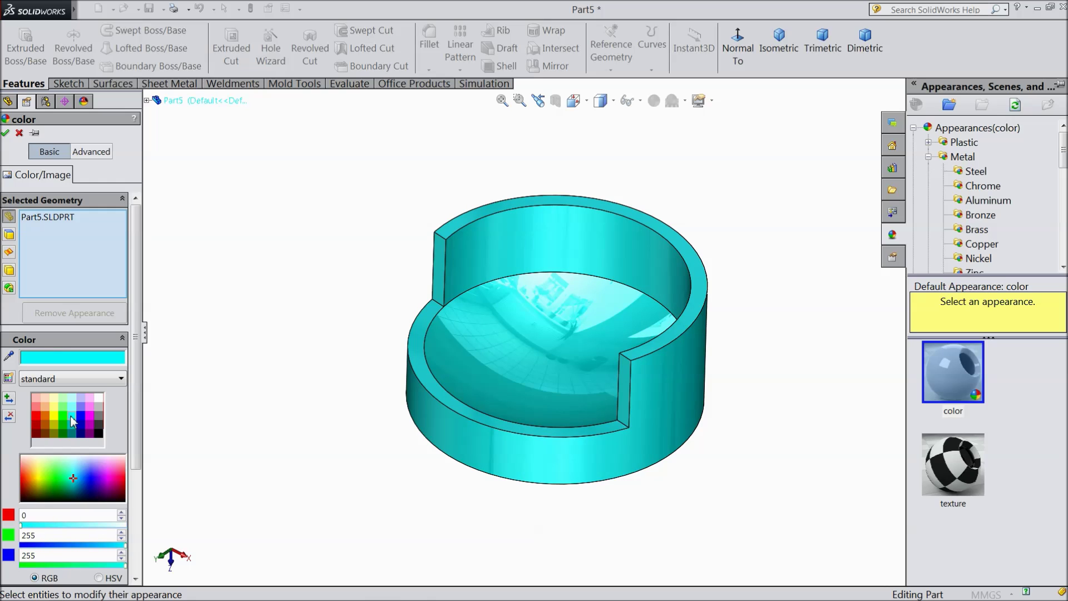
pyautogui.click(5, 133)
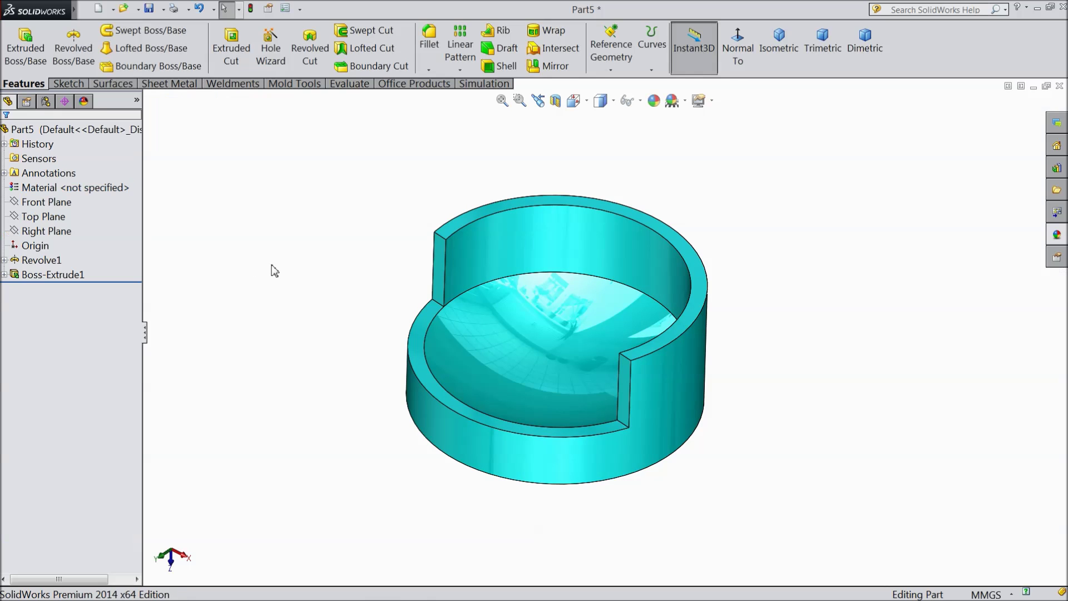
pyautogui.click(148, 12)
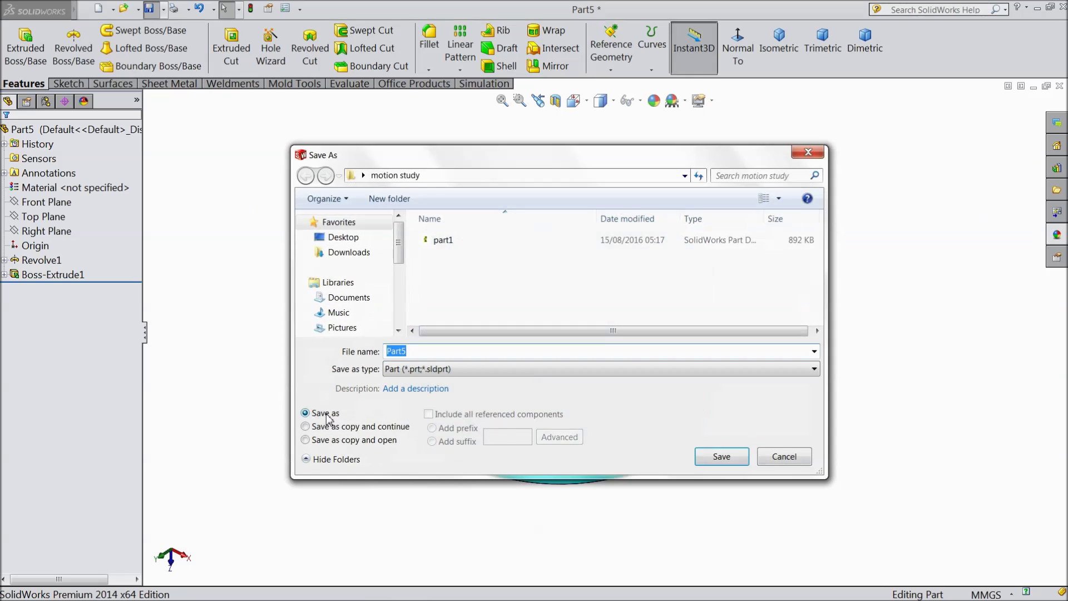
# Save the dish as 'part2' in the motion study folder
pyautogui.write('pa')
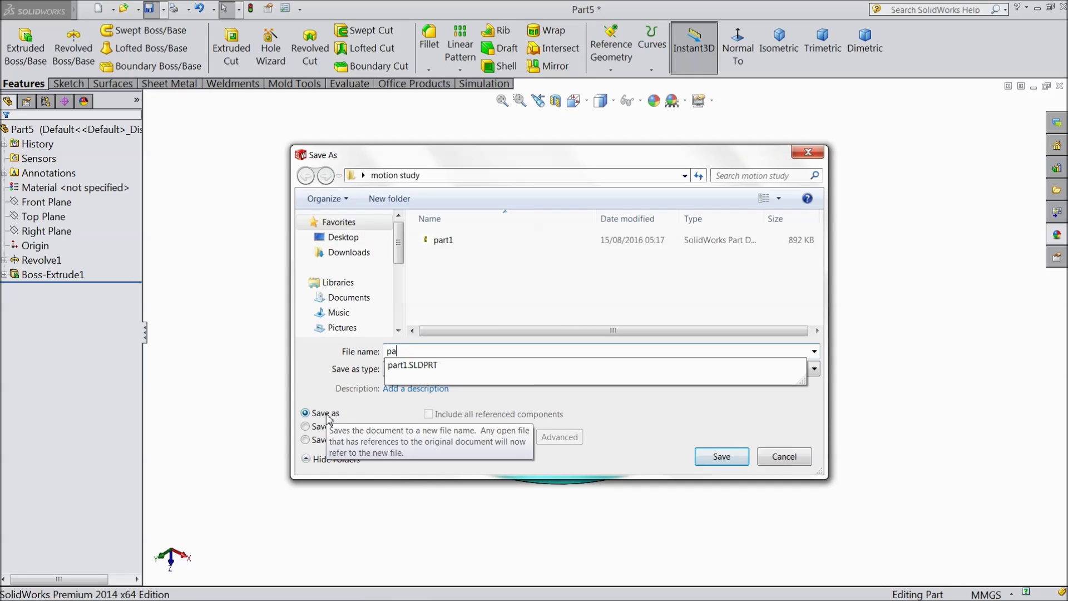
pyautogui.write('rt2')
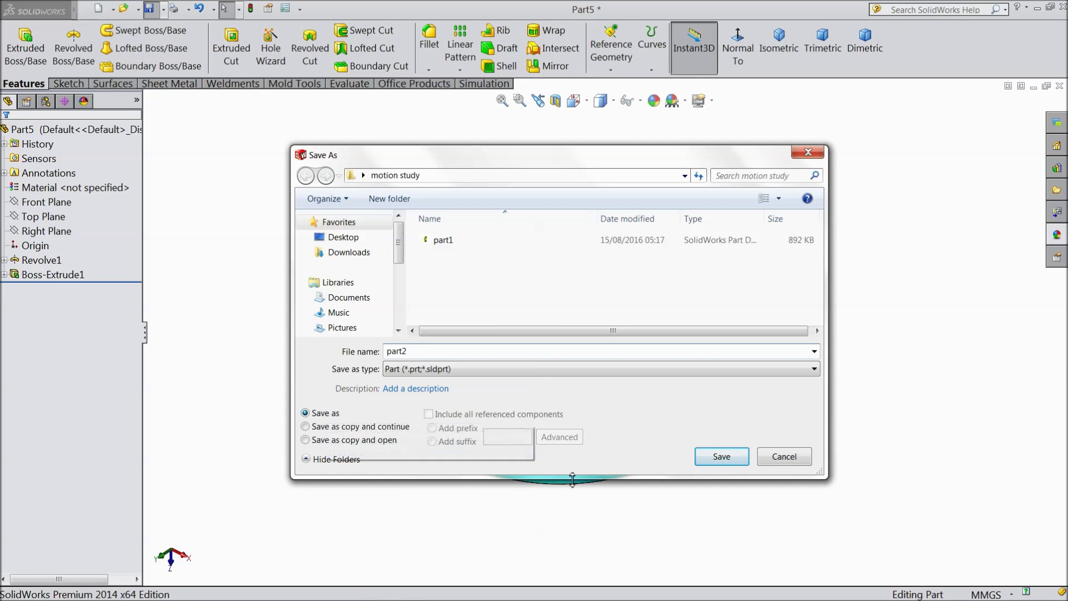
pyautogui.click(720, 456)
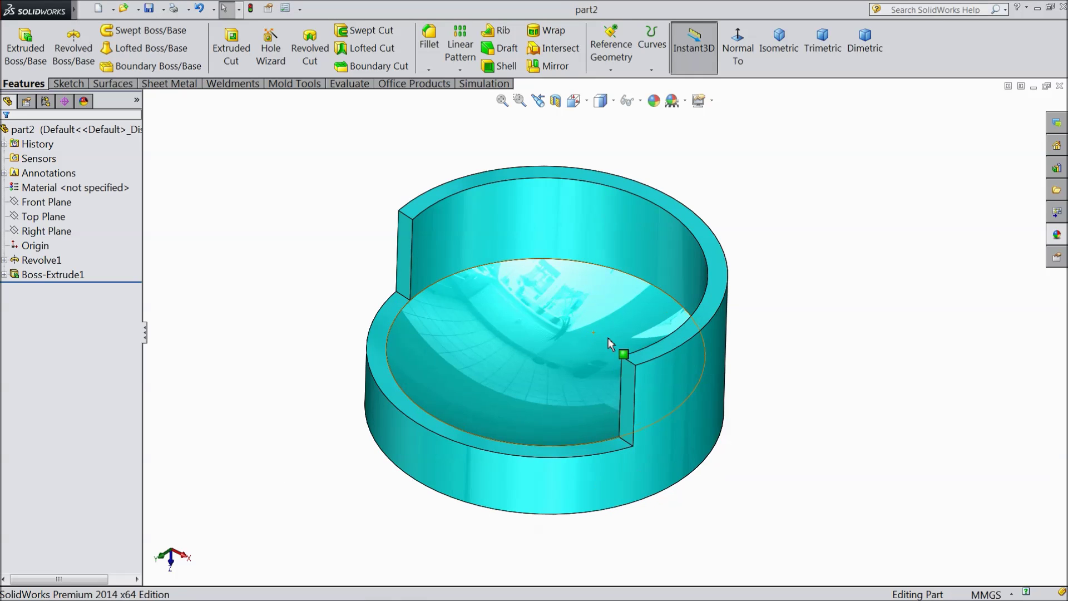
pyautogui.moveTo(609, 338); pyautogui.dragTo(669, 398, button='middle')
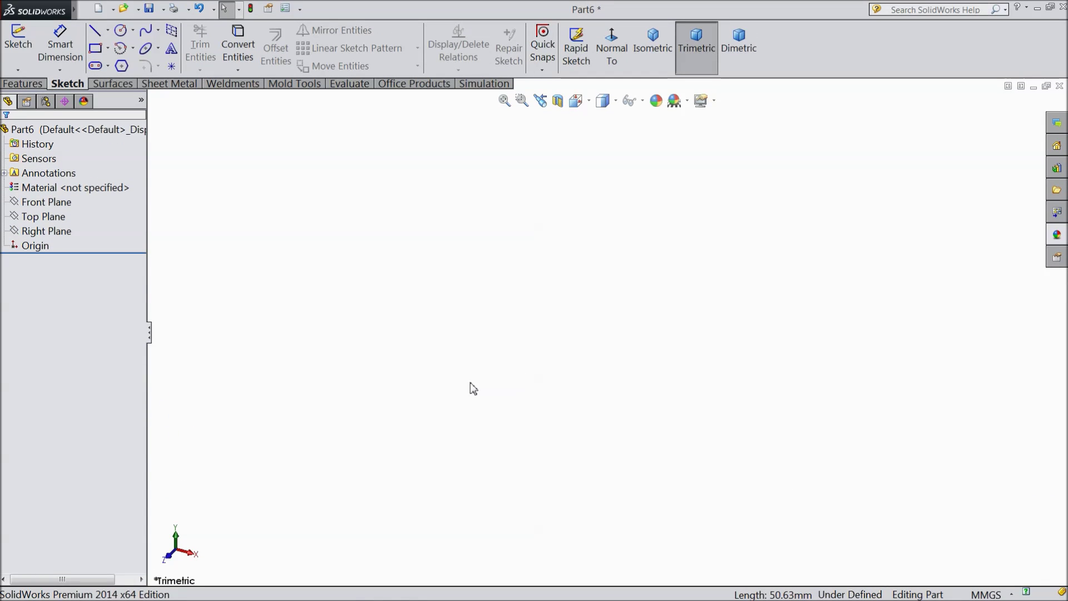
# Start a sketch on the Front Plane and draw a circle centred on the origin
pyautogui.click(57, 215)
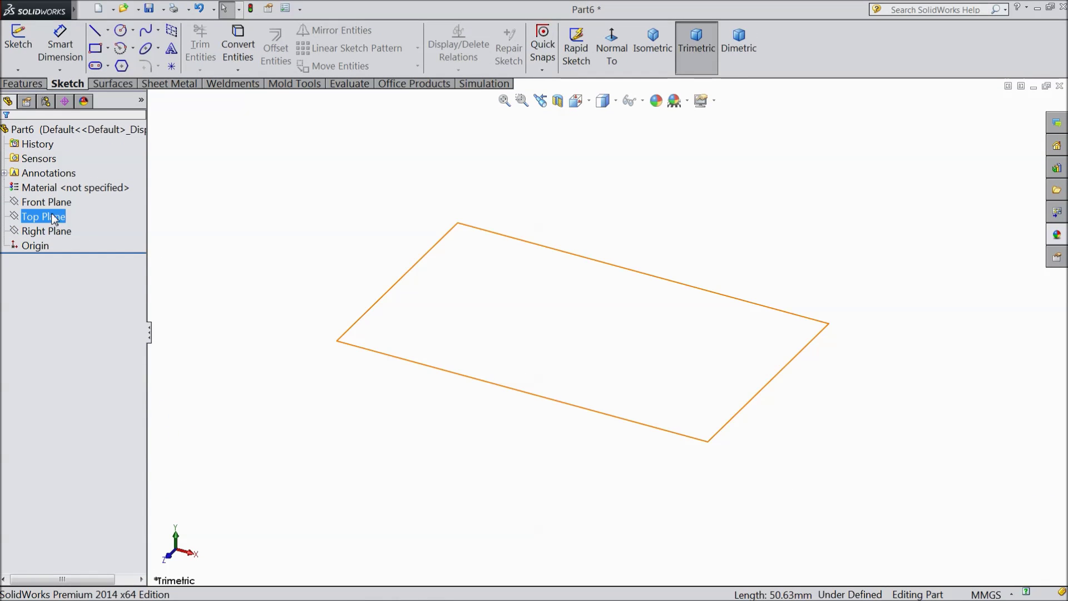
pyautogui.click(50, 202)
pyautogui.click(59, 189)
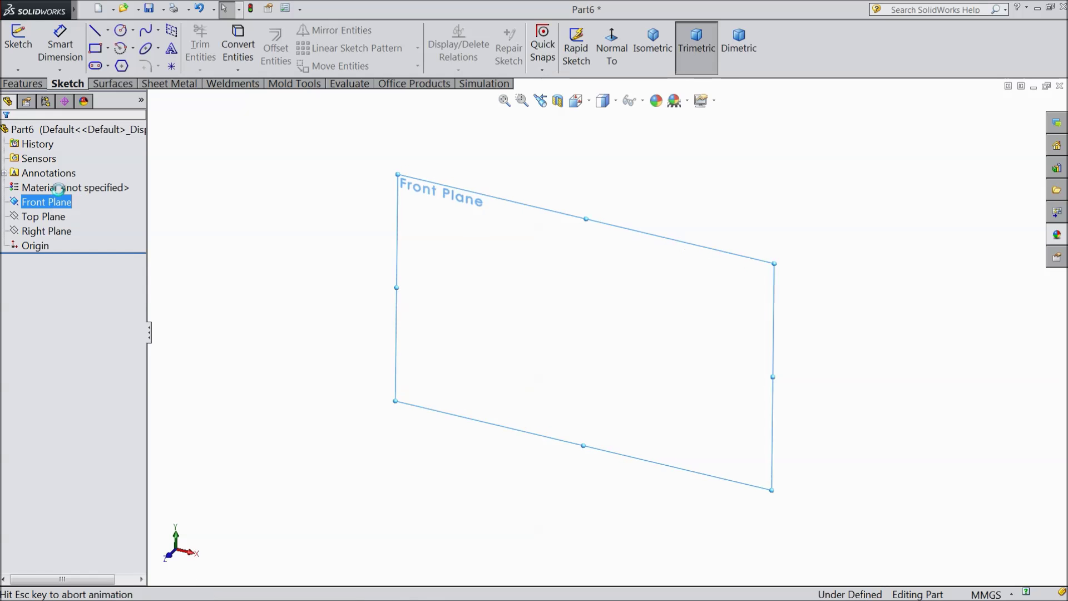
pyautogui.click(121, 30)
pyautogui.click(607, 333)
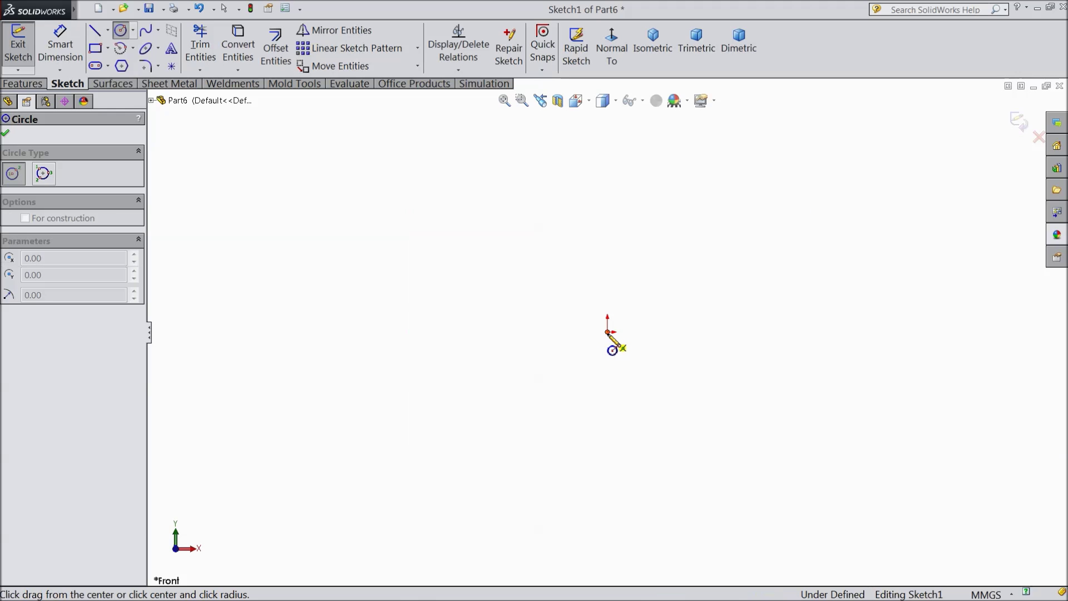
pyautogui.click(503, 263)
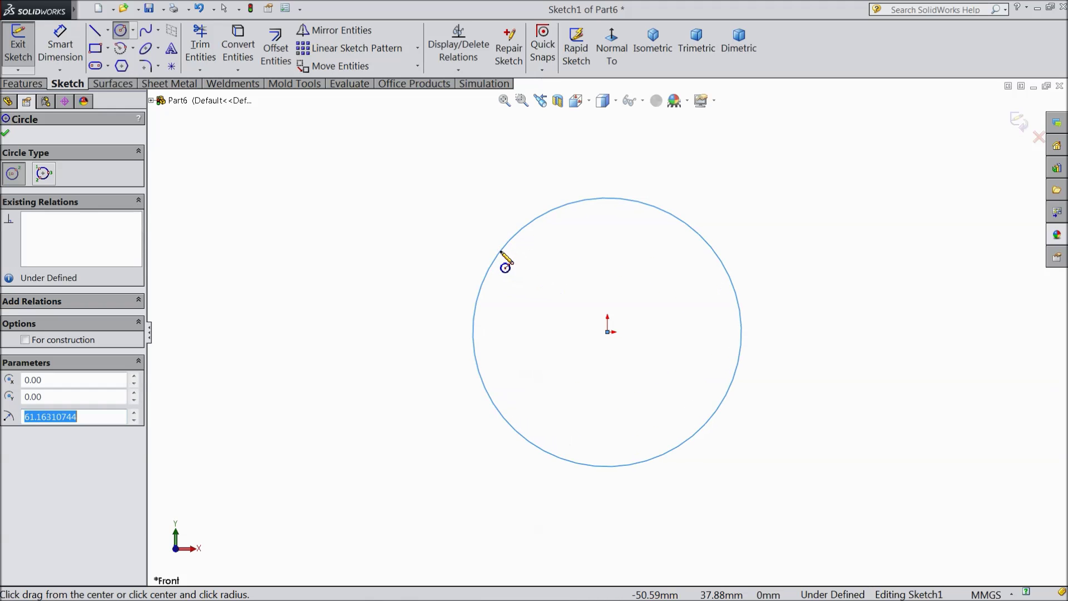
# Draw a horizontal line across the circle's diameter and trim away the lower arc
pyautogui.click(108, 31)
pyautogui.click(114, 45)
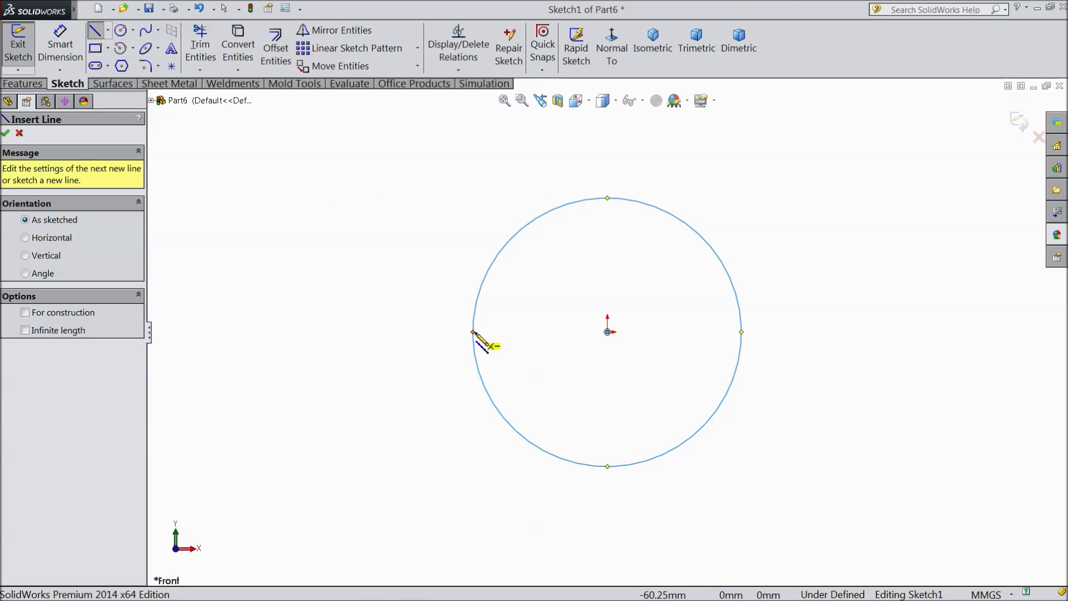
pyautogui.click(473, 332)
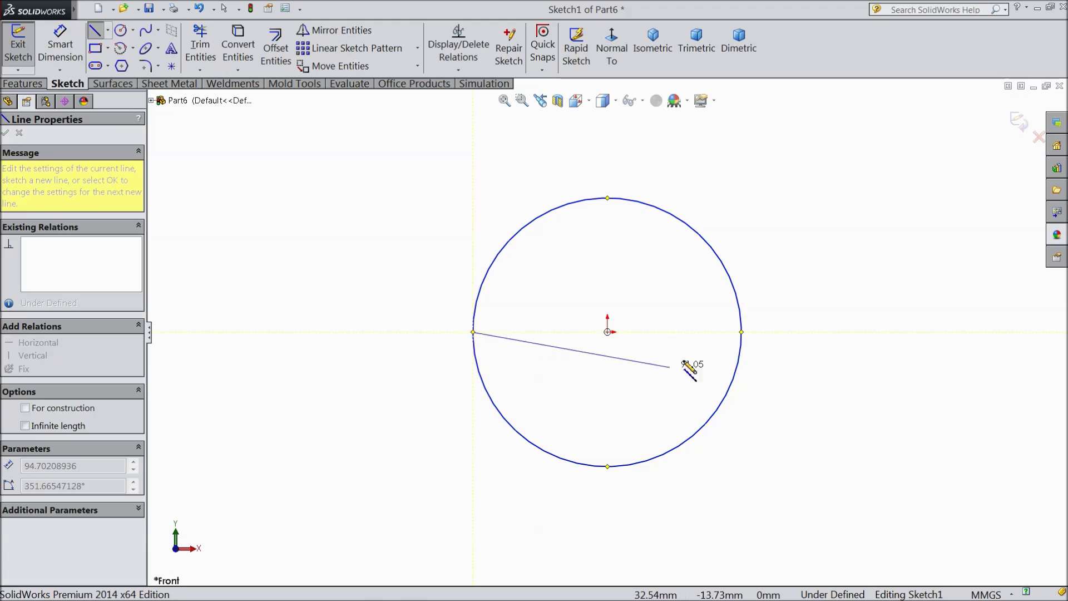
pyautogui.click(742, 332)
pyautogui.rightClick(742, 300)
pyautogui.click(789, 100)
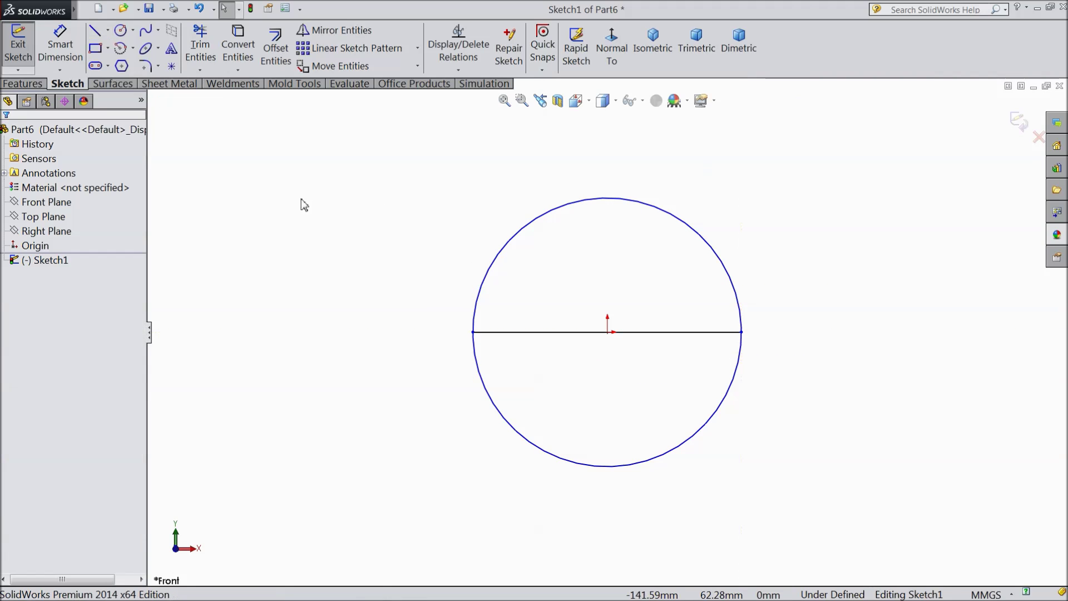
pyautogui.click(201, 47)
pyautogui.click(512, 429)
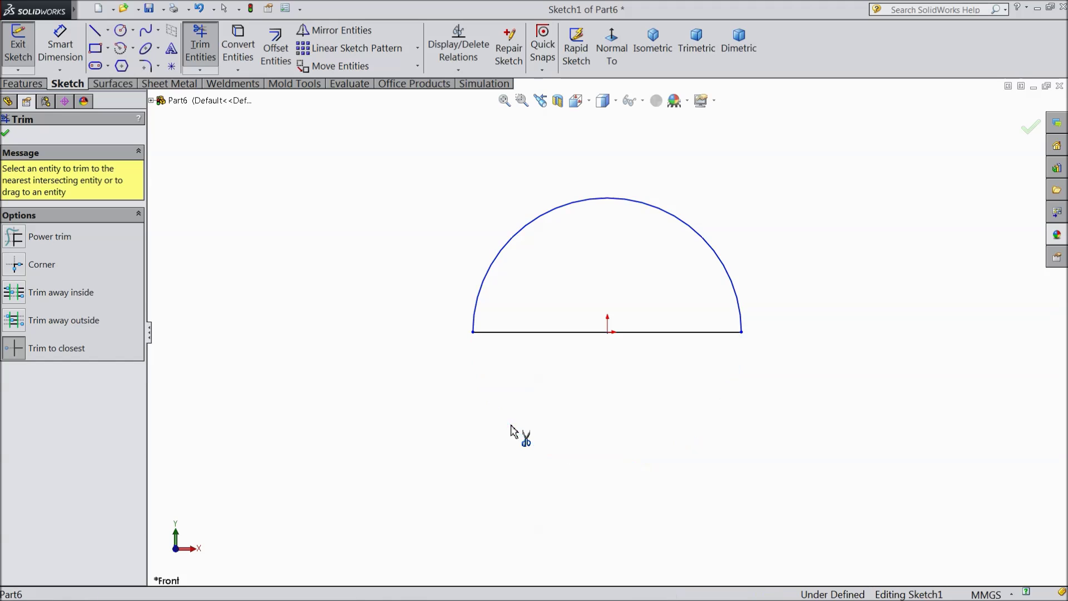
pyautogui.click(6, 134)
# Dimension the diameter line to 50 mm
pyautogui.click(60, 45)
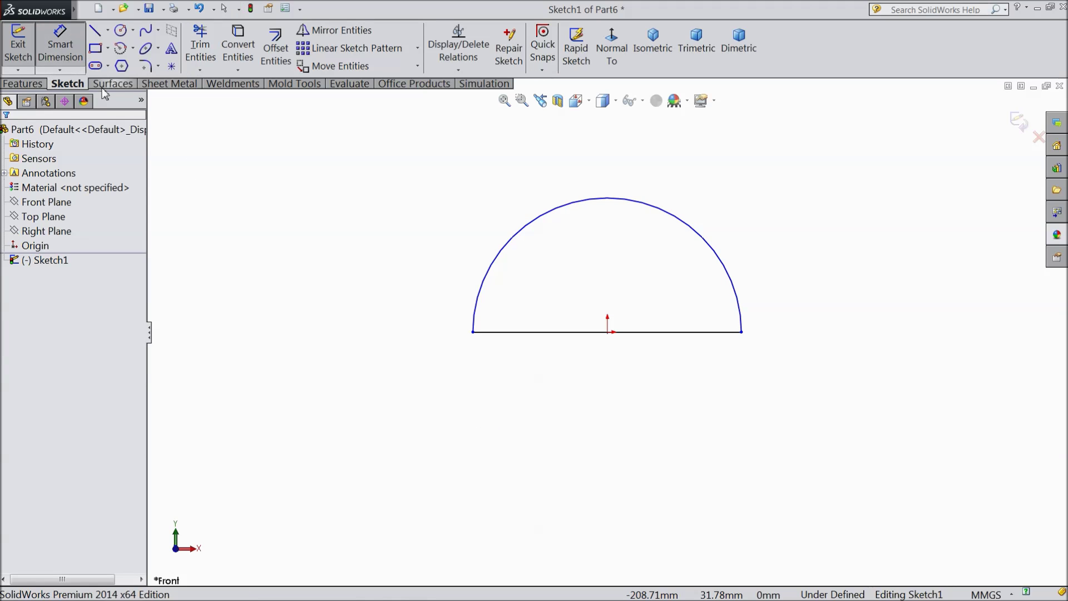
pyautogui.click(590, 334)
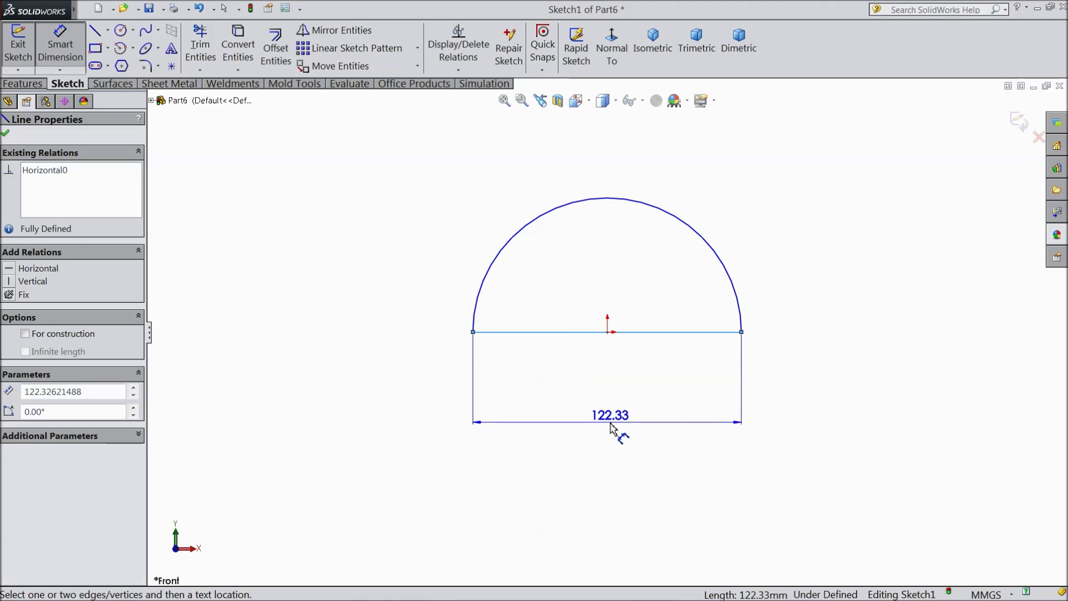
pyautogui.click(609, 428)
pyautogui.write('50')
pyautogui.click(551, 409)
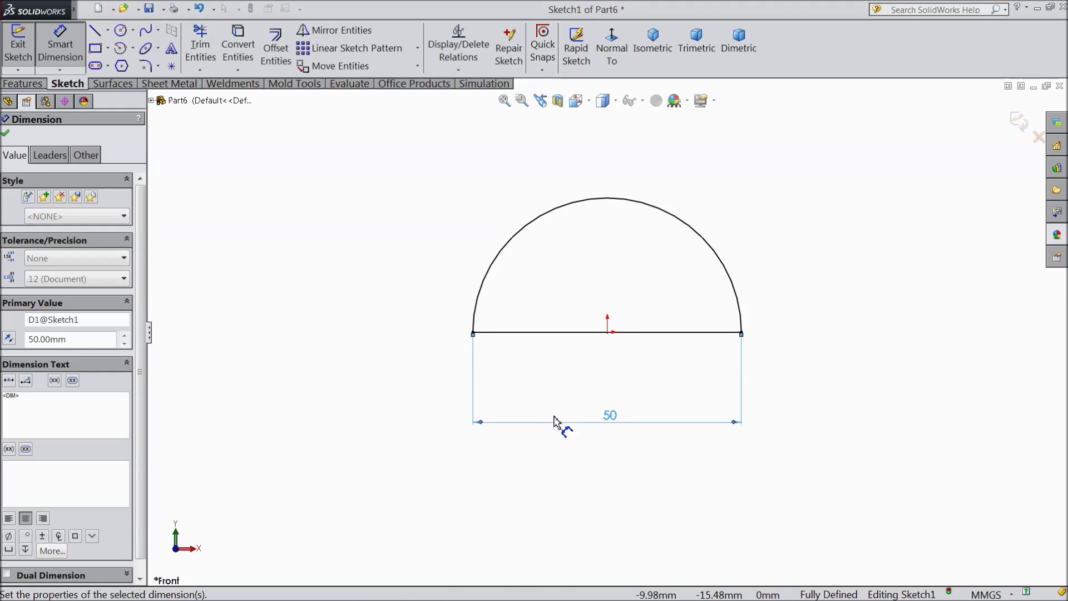
pyautogui.click(6, 134)
pyautogui.click(22, 84)
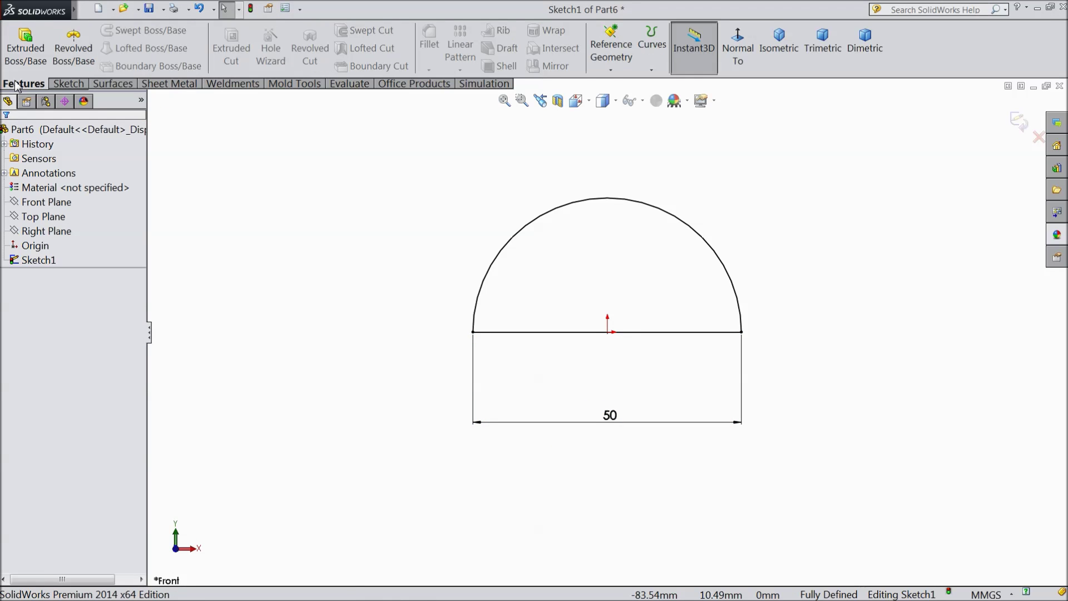
# Revolve the semicircle around its diameter line into a sphere
pyautogui.click(72, 48)
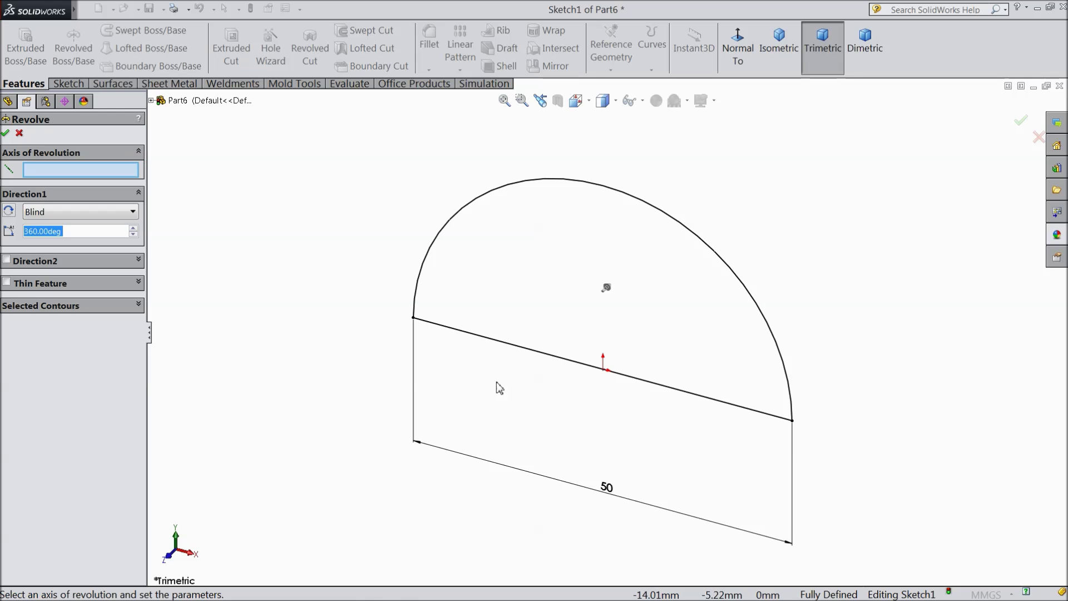
pyautogui.click(512, 346)
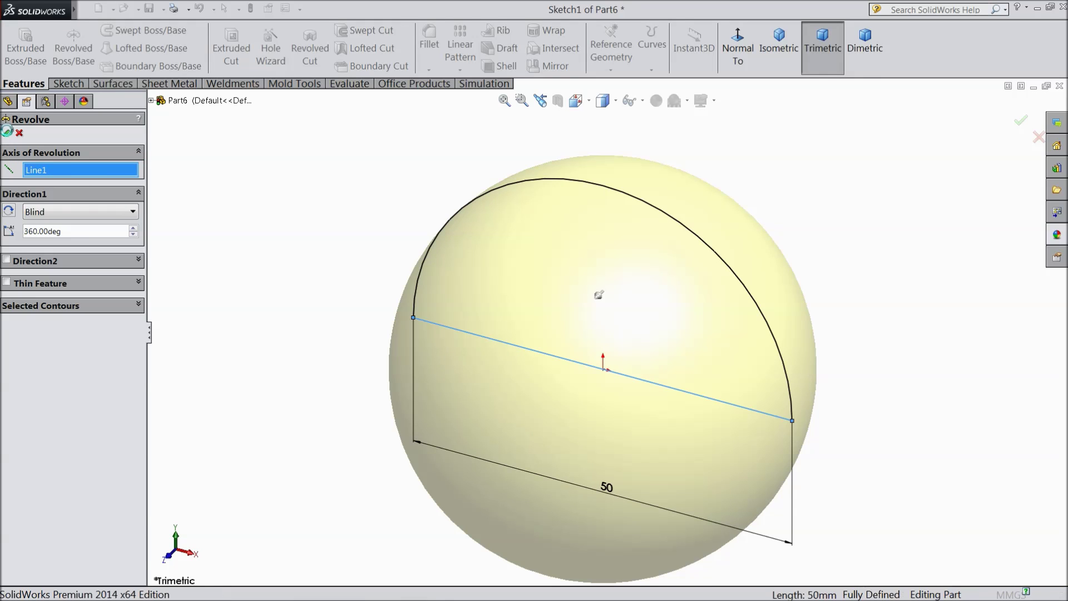
pyautogui.click(7, 132)
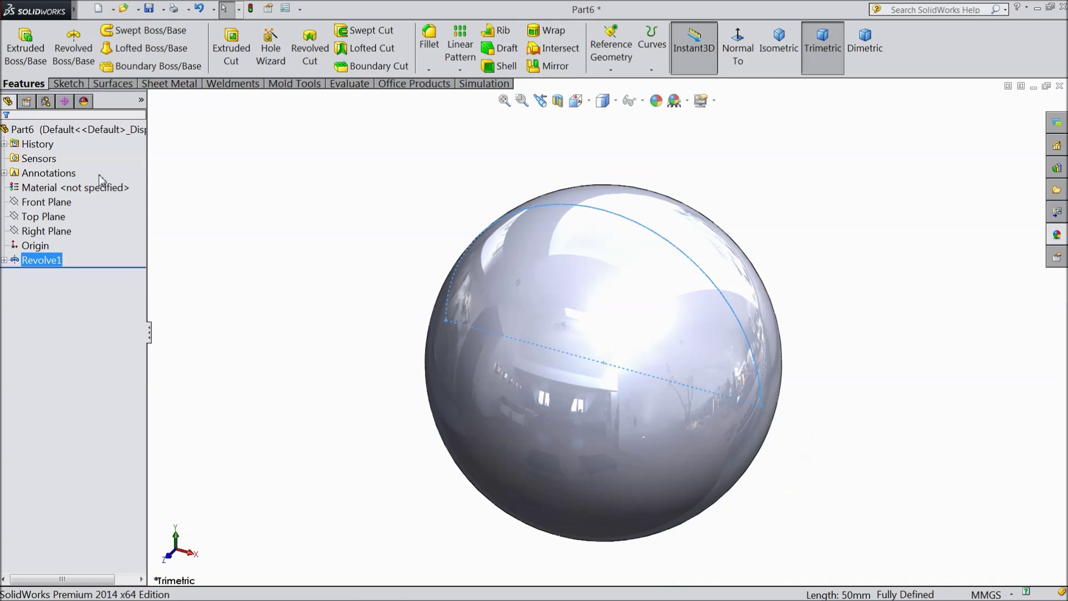
# Colour the sphere blue (RGB 0, 0, 255) and start saving it
pyautogui.click(33, 129)
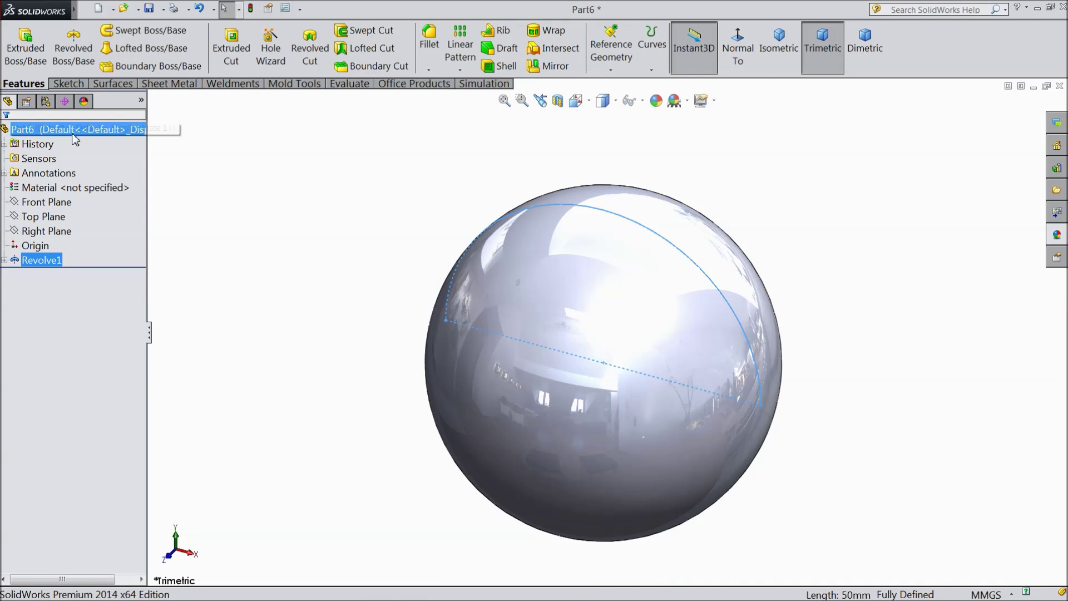
pyautogui.click(656, 102)
pyautogui.click(81, 413)
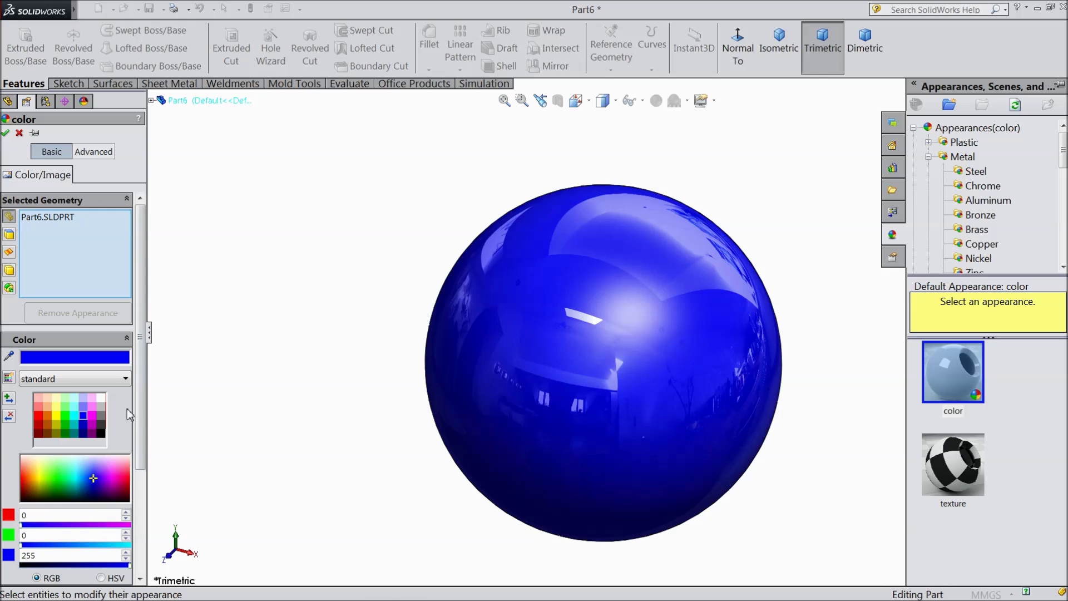
pyautogui.click(6, 133)
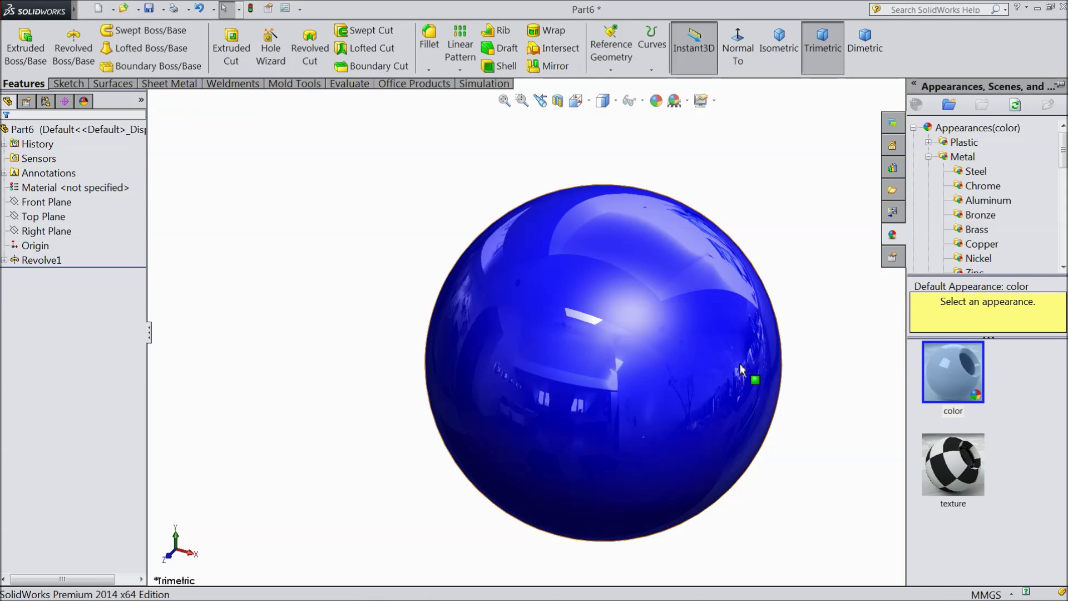
pyautogui.scroll(-2, 753, 395)
pyautogui.moveTo(753, 400); pyautogui.dragTo(512, 250, button='middle')
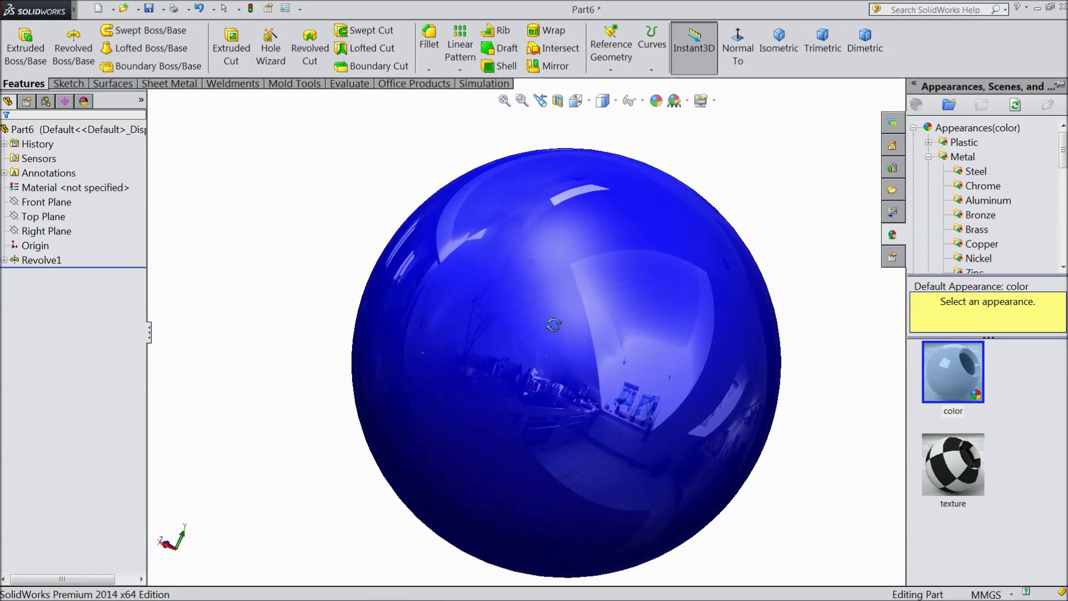
pyautogui.click(148, 10)
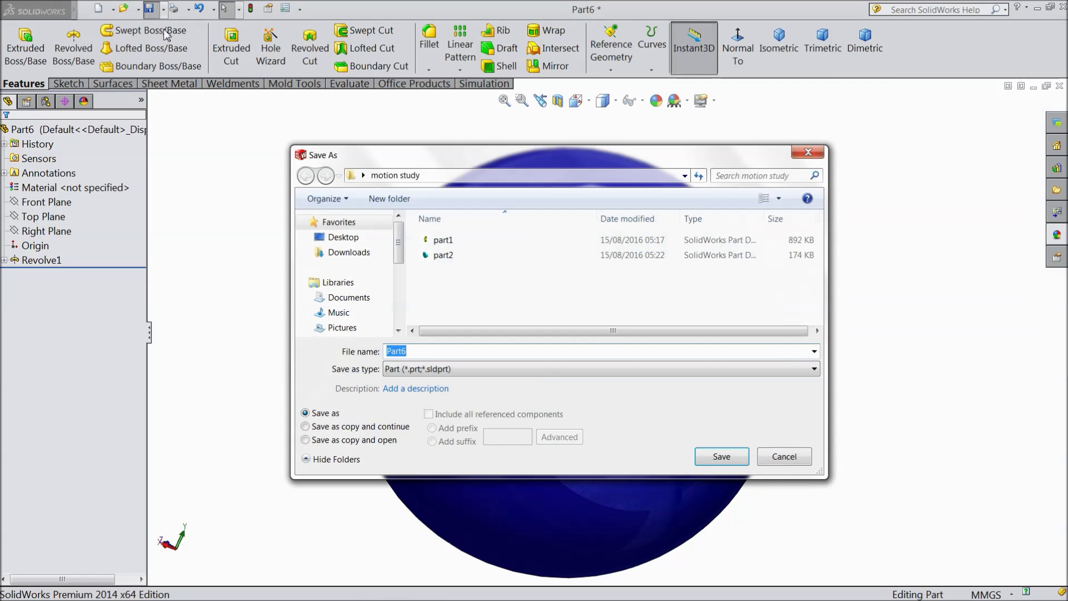
# Save the blue sphere under the file name part3 in the motion study folder
pyautogui.write('p')
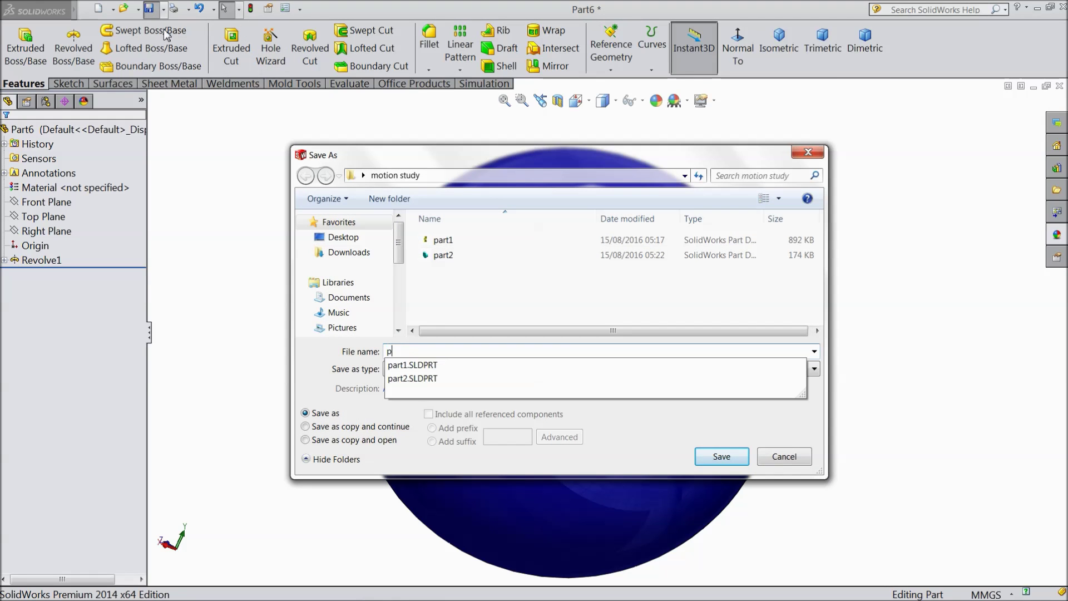
pyautogui.write('art3')
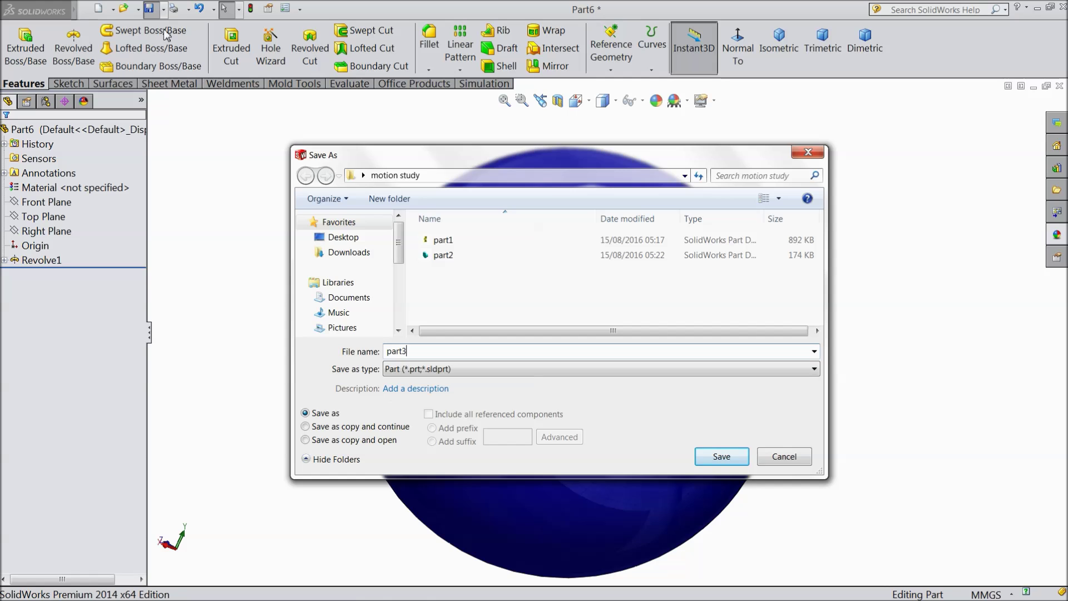
pyautogui.click(723, 457)
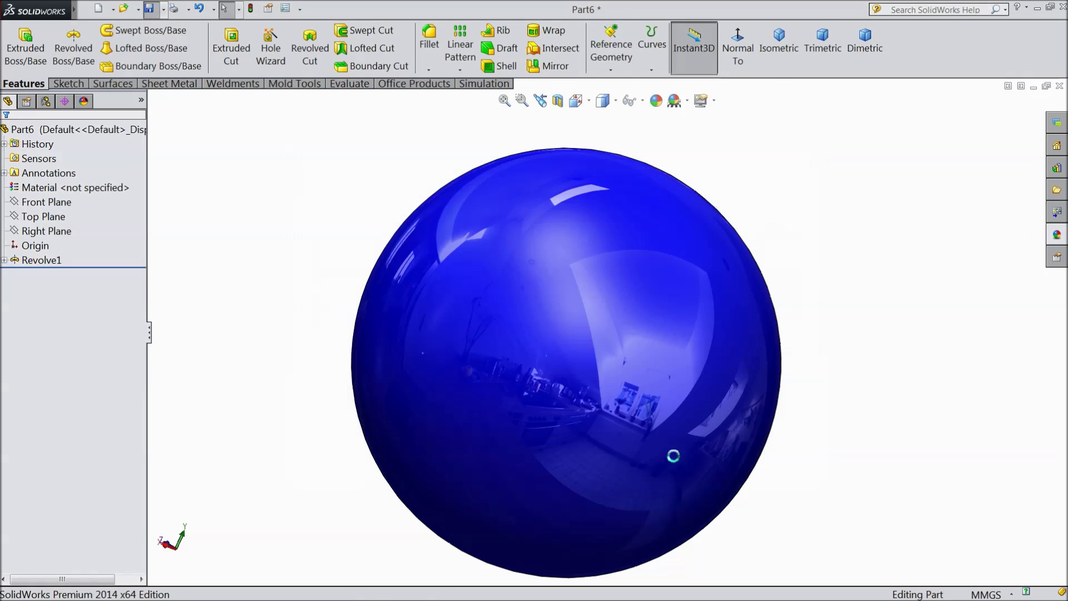
pyautogui.moveTo(635, 425); pyautogui.dragTo(693, 348, button='middle')
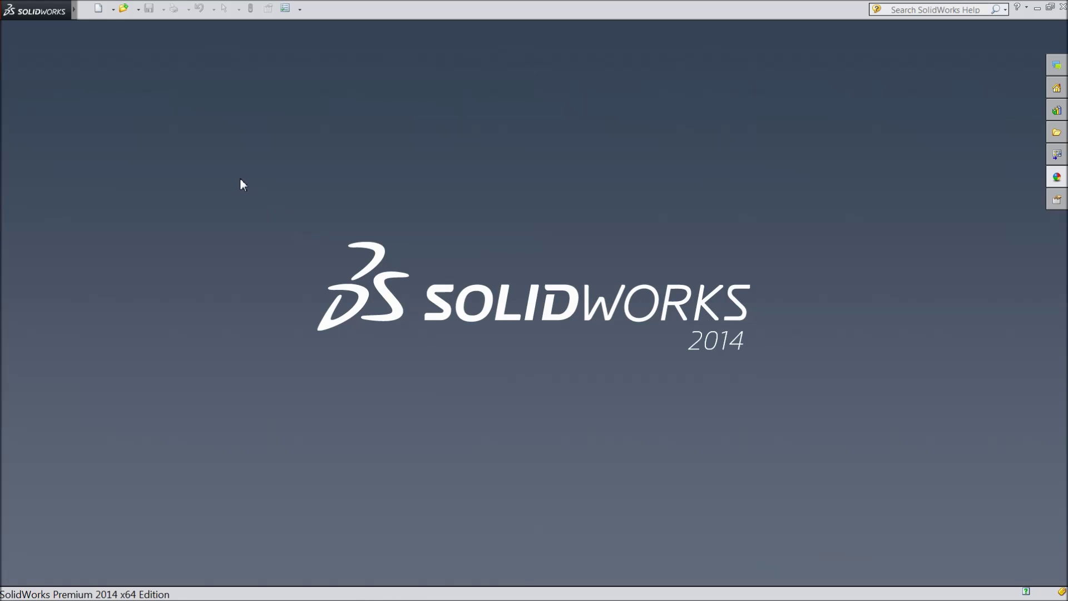
# Create a new assembly document
pyautogui.click(102, 12)
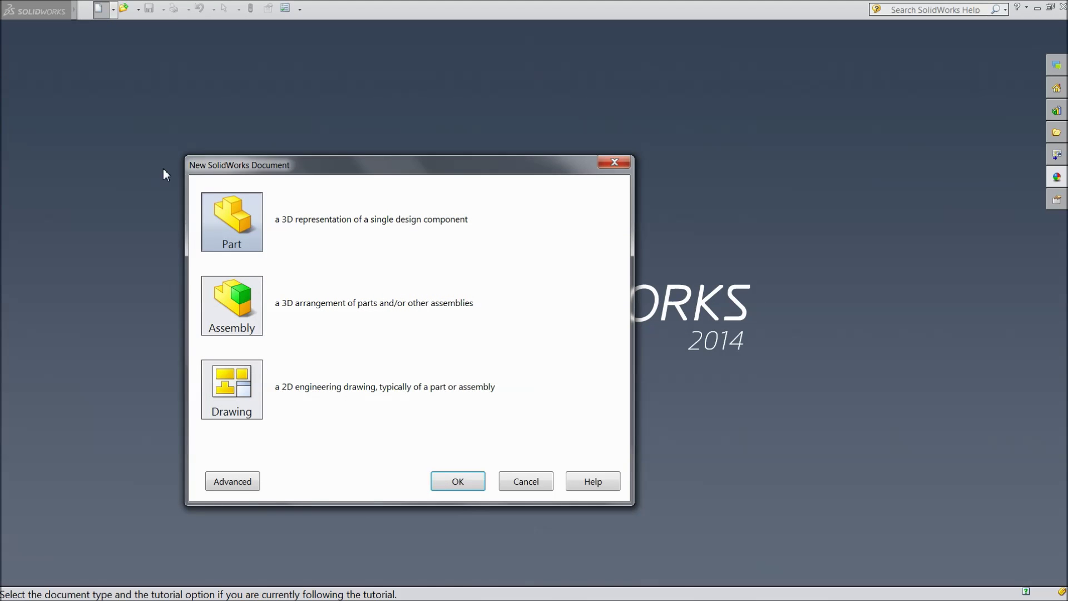
pyautogui.click(234, 315)
pyautogui.click(458, 482)
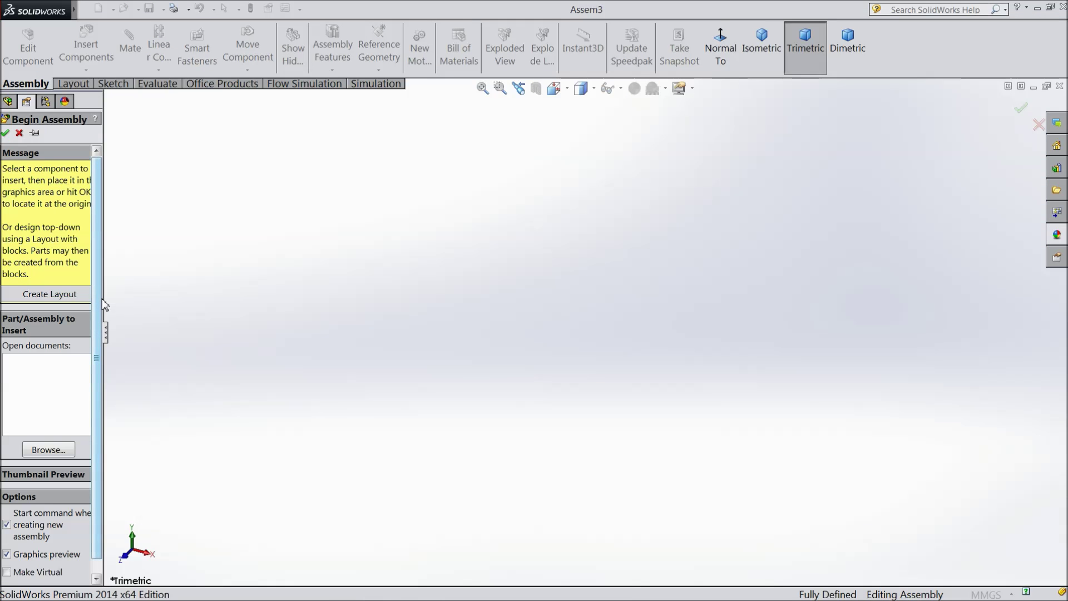
# Browse to part1 and place the yellow spiral track in the graphics area
pyautogui.moveTo(105, 299); pyautogui.dragTo(141, 299)
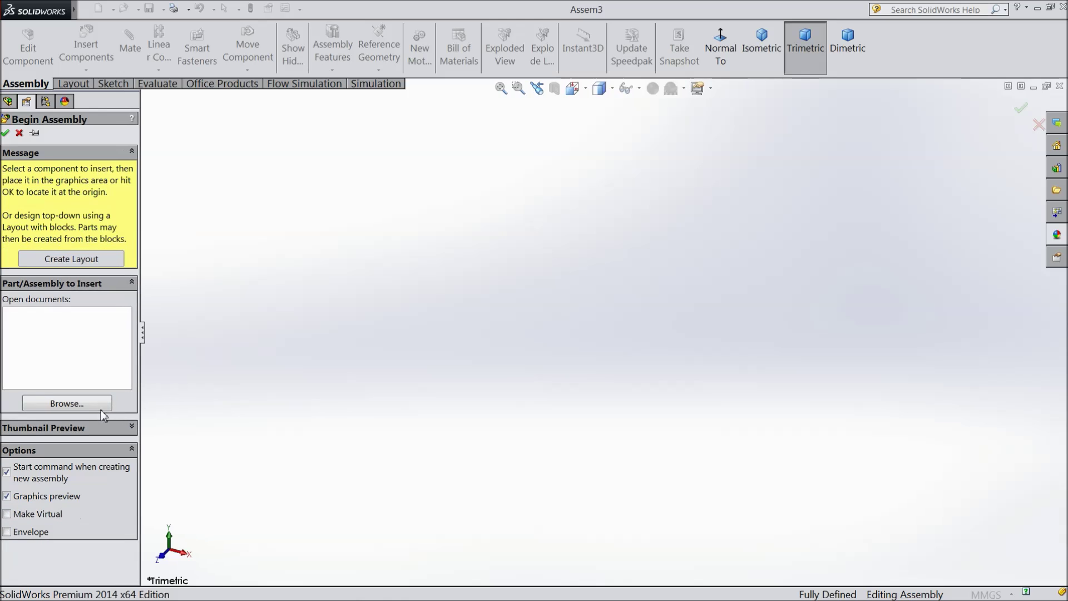
pyautogui.click(86, 405)
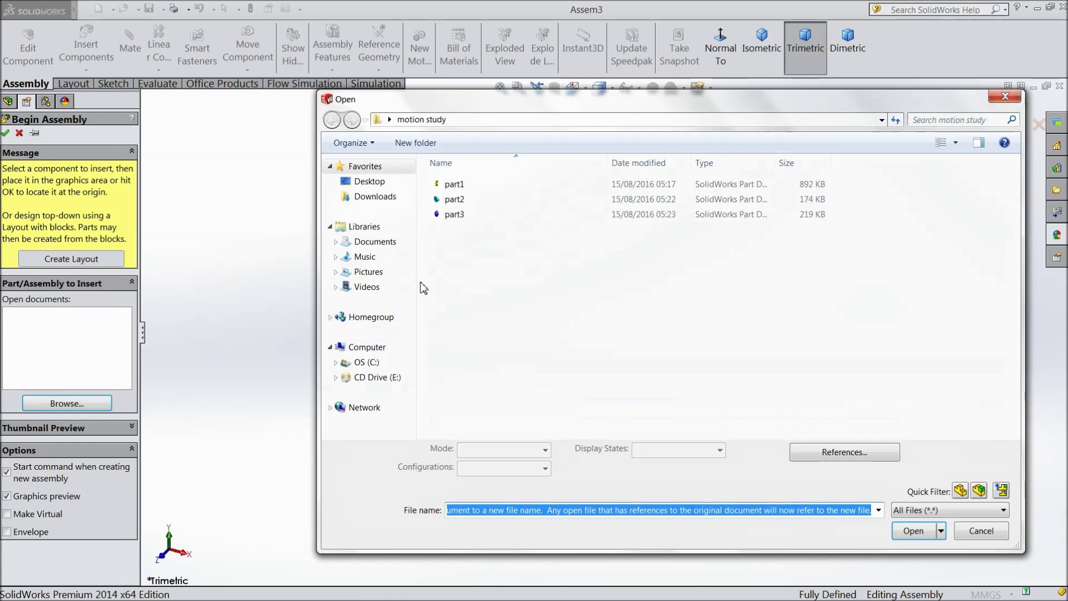
pyautogui.click(451, 184)
pyautogui.click(903, 532)
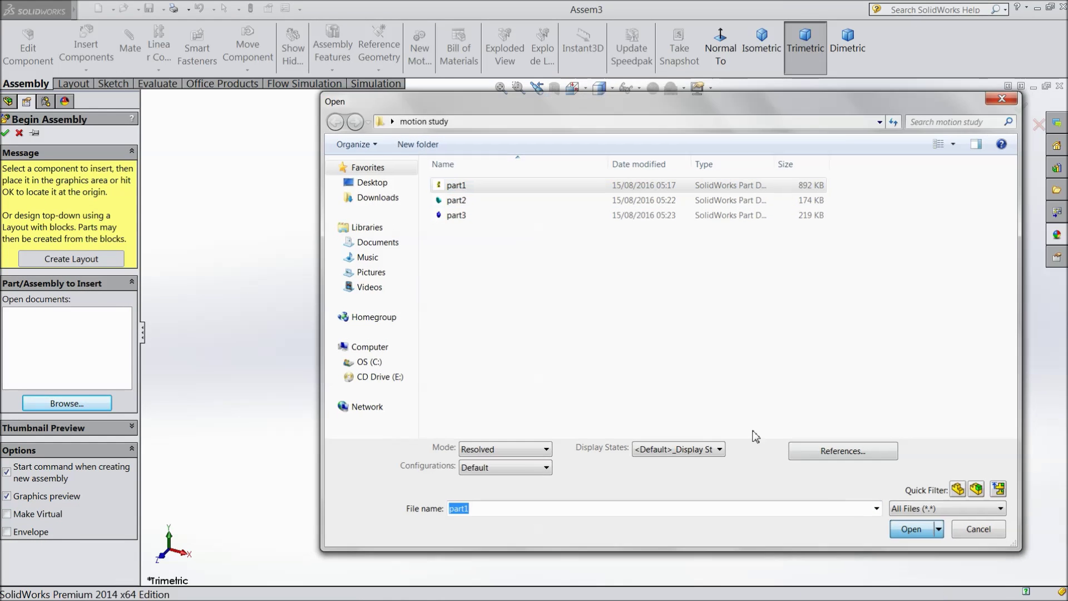
pyautogui.click(572, 308)
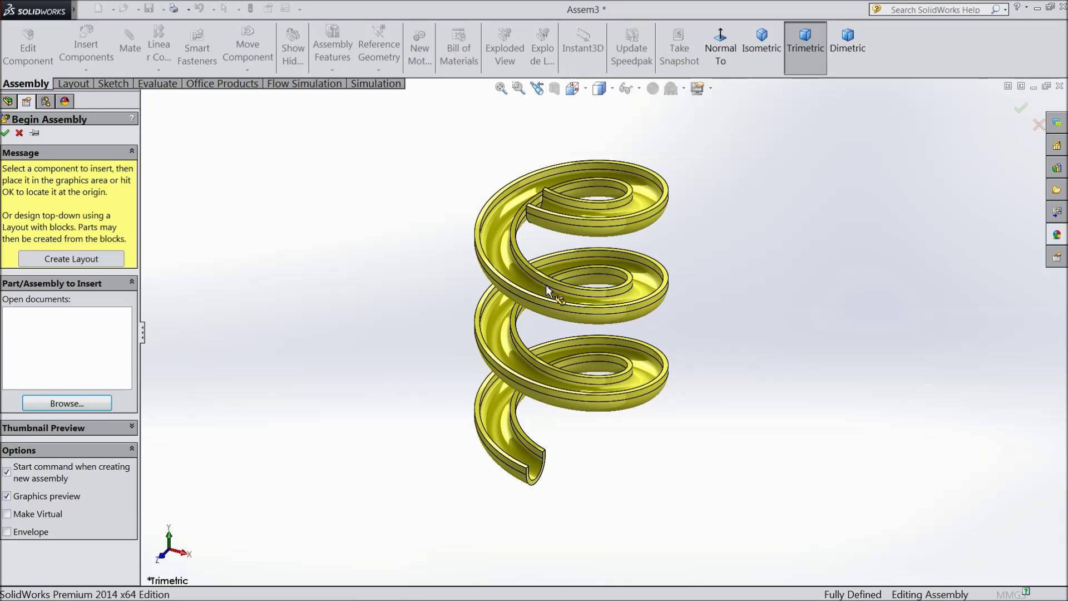
pyautogui.click(287, 9)
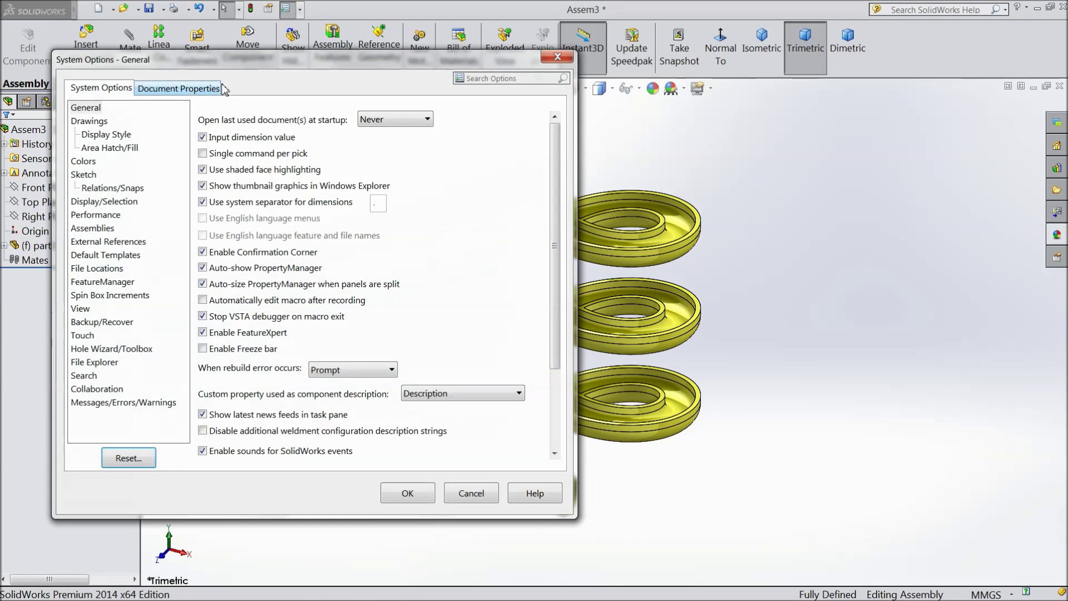
pyautogui.click(179, 87)
pyautogui.click(109, 229)
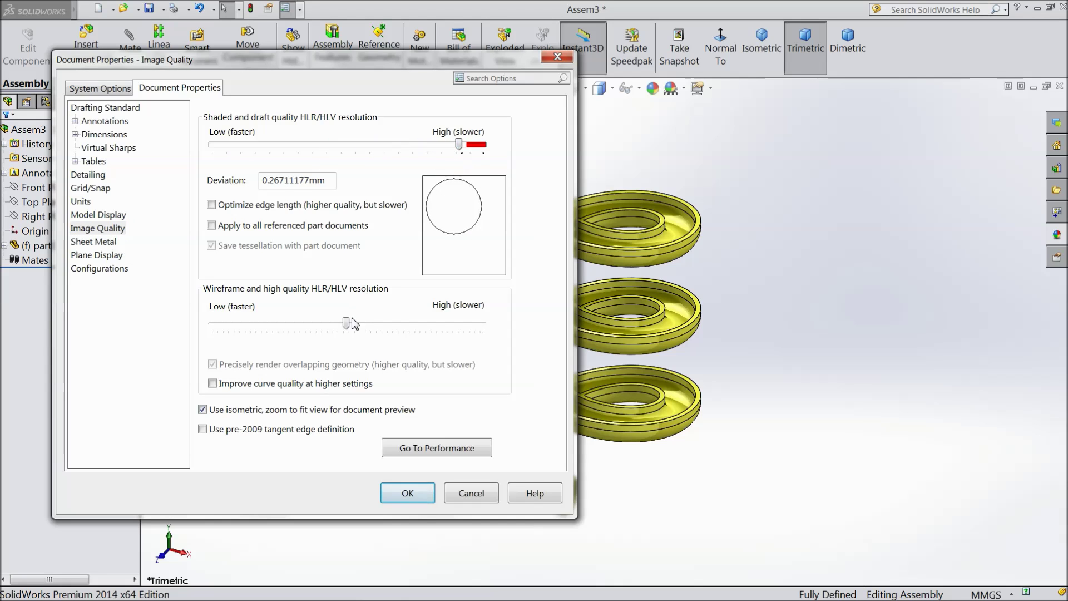
pyautogui.click(406, 494)
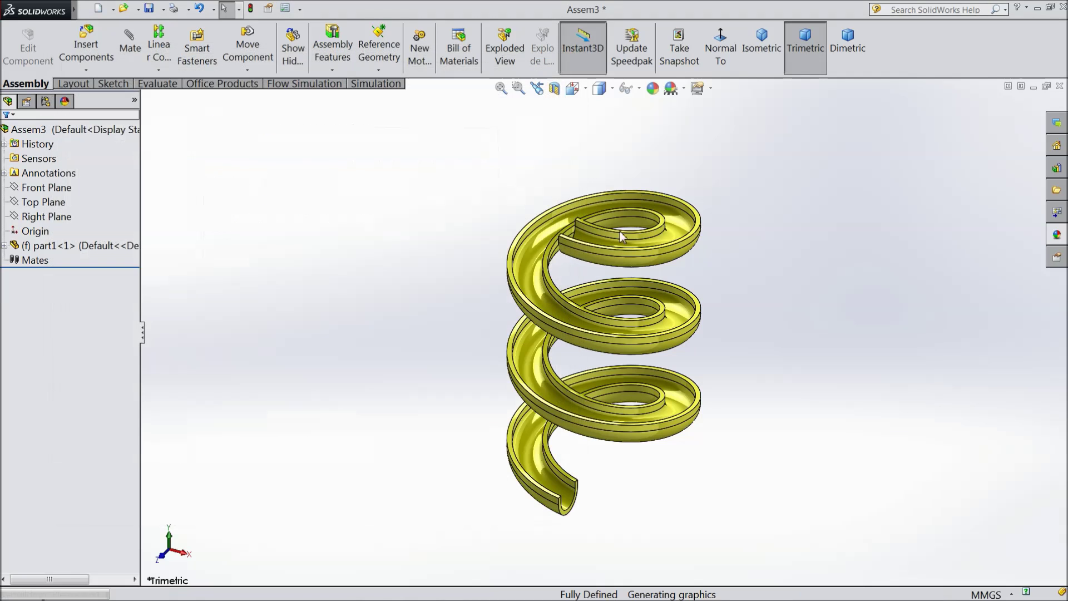
pyautogui.click(684, 89)
pyautogui.click(695, 47)
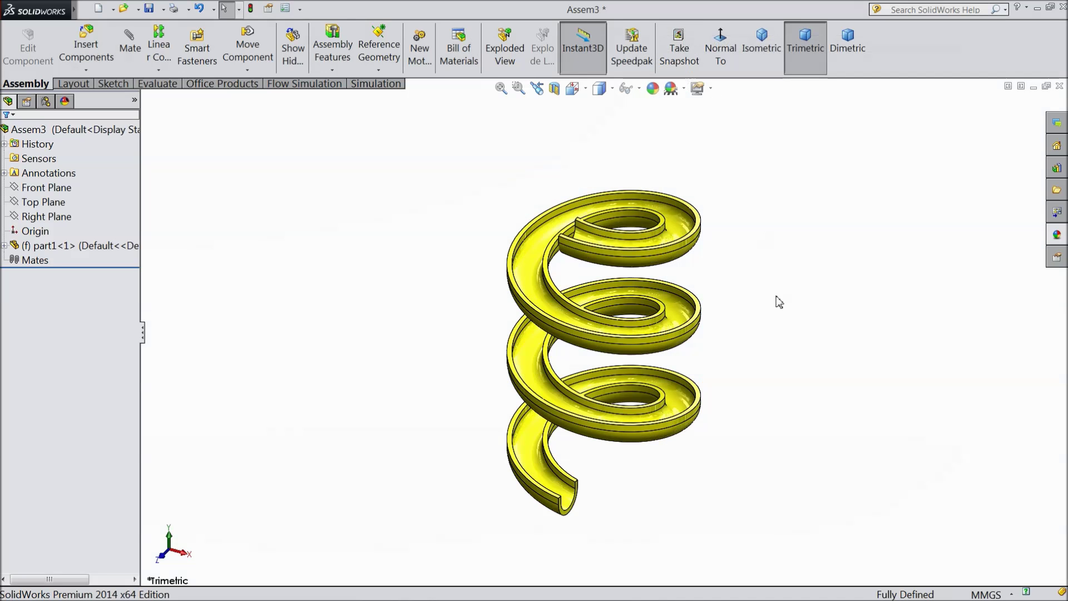
pyautogui.scroll(-2, 717, 356)
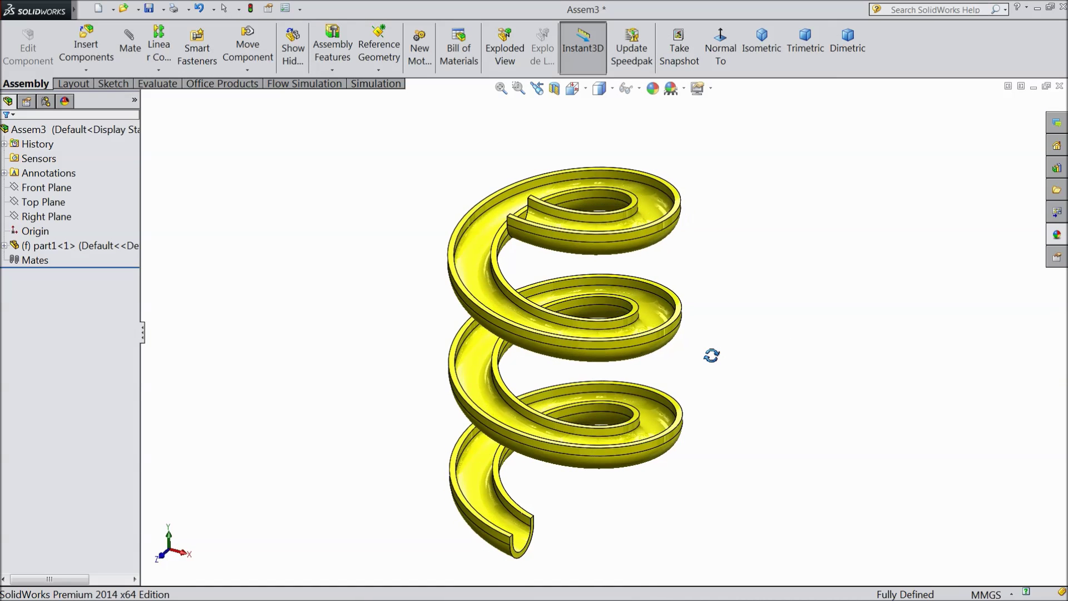
# Insert part2, the cyan bowl, and place it beside the spiral track
pyautogui.click(86, 43)
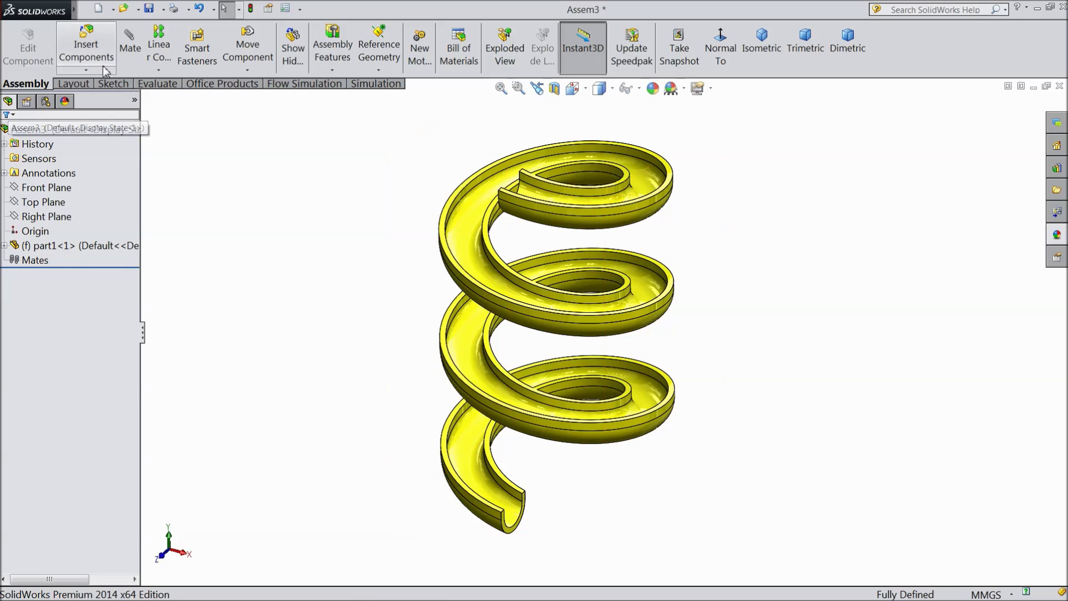
pyautogui.click(66, 394)
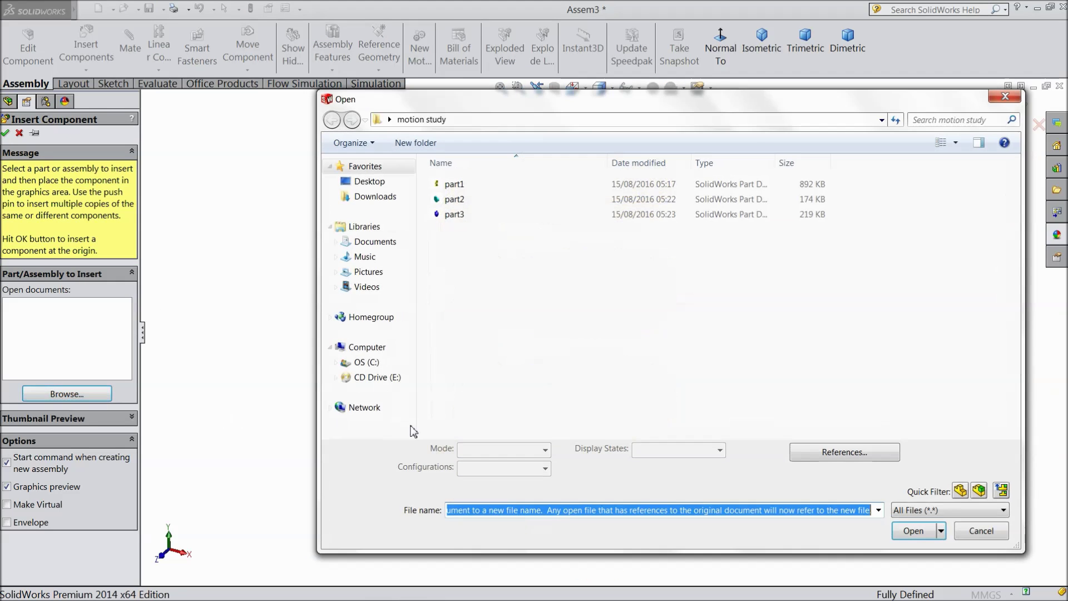
pyautogui.click(464, 201)
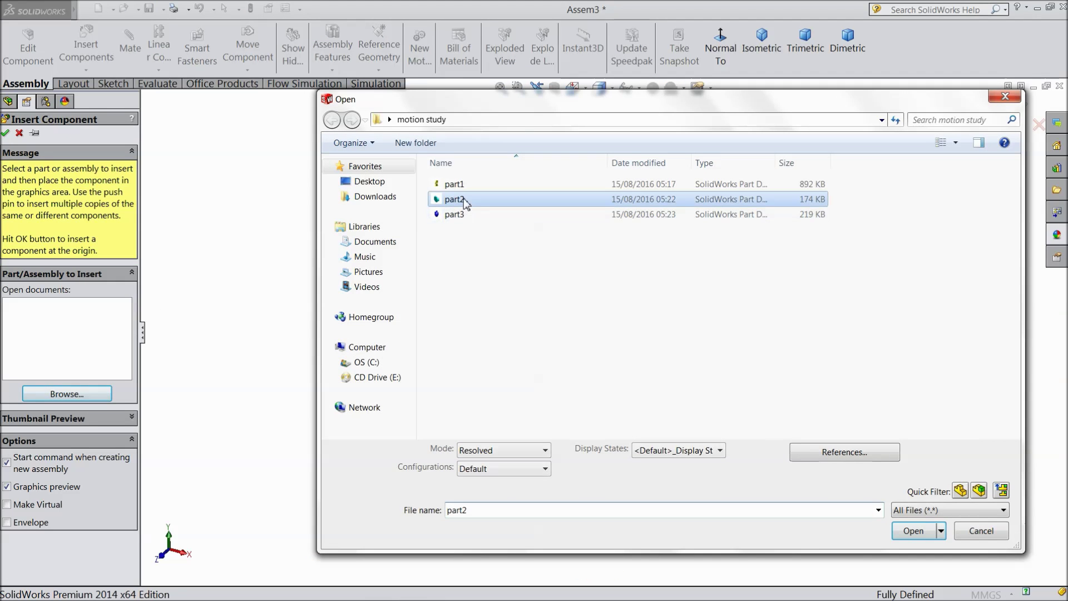
pyautogui.click(924, 536)
pyautogui.click(685, 494)
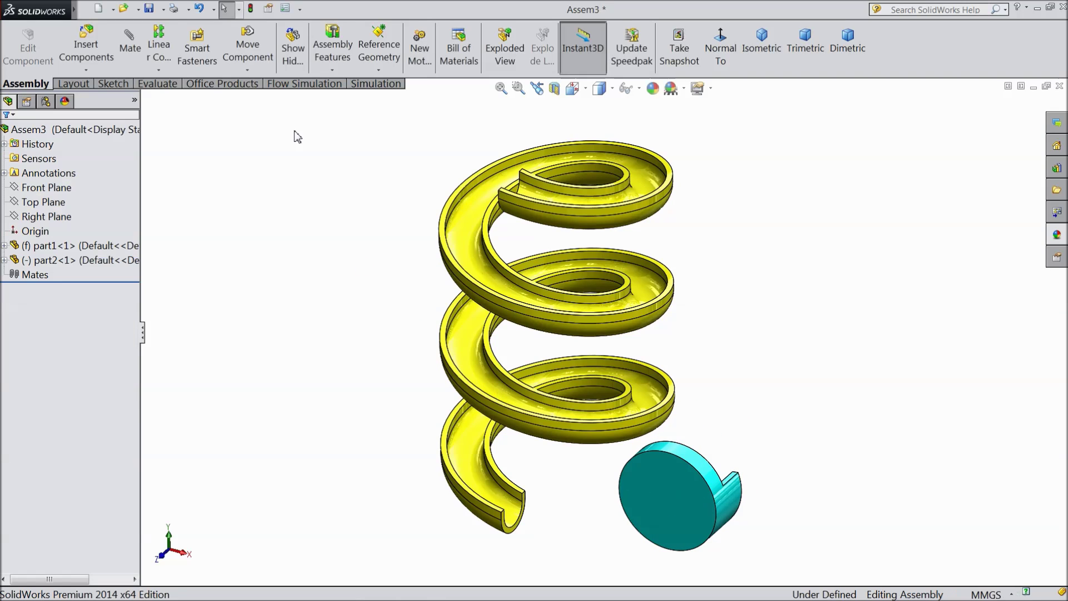
# Rotate the bowl so its opening faces up
pyautogui.click(247, 69)
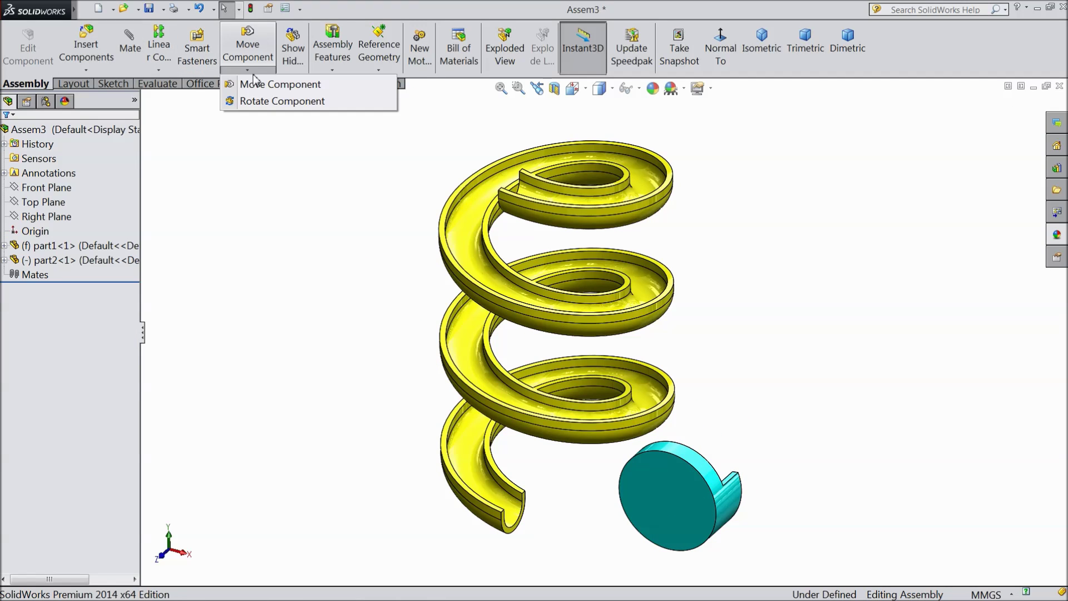
pyautogui.click(262, 101)
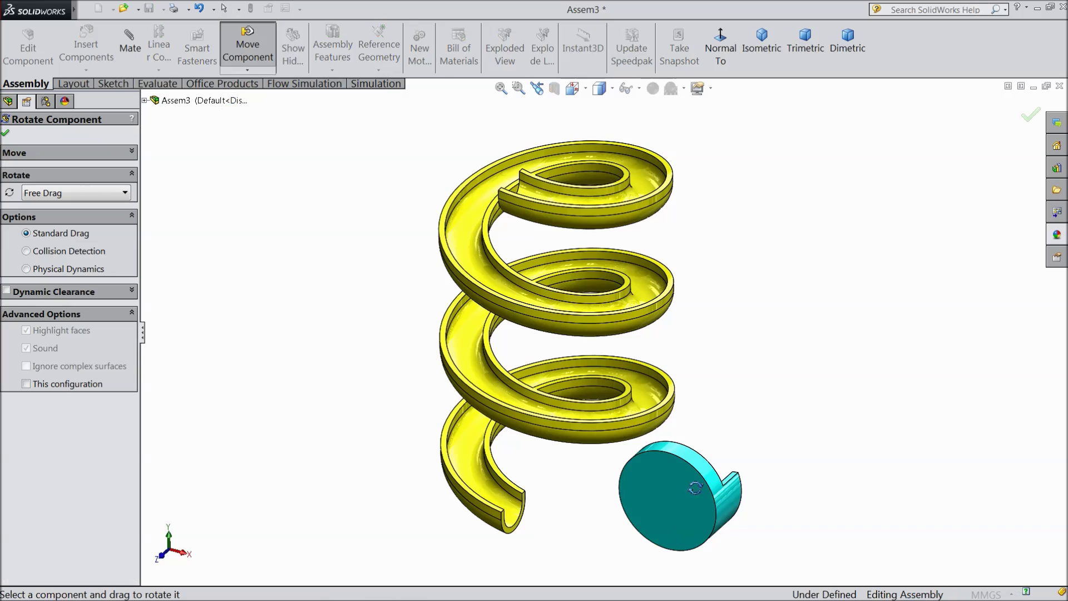
pyautogui.moveTo(695, 484); pyautogui.dragTo(525, 563)
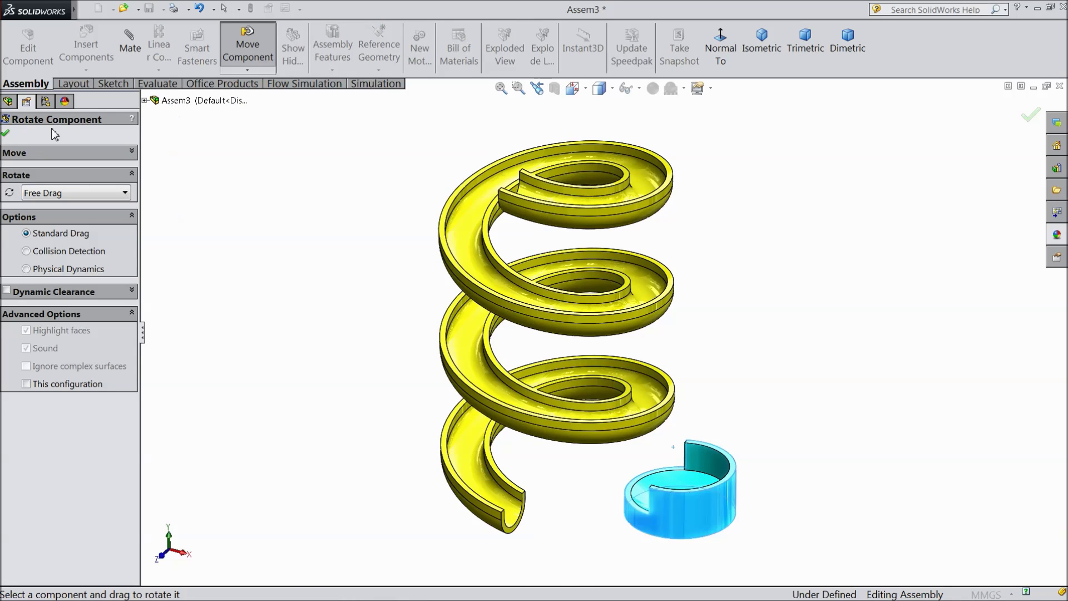
pyautogui.click(6, 133)
# Move the bowl beneath the spiral's lower end and check its position from the side
pyautogui.moveTo(697, 511); pyautogui.dragTo(580, 555)
pyautogui.press('z')
pyautogui.press('z')
pyautogui.moveTo(737, 424); pyautogui.dragTo(603, 445, button='middle')
pyautogui.scroll(-3, 672, 424)
pyautogui.scroll(-3, 612, 458)
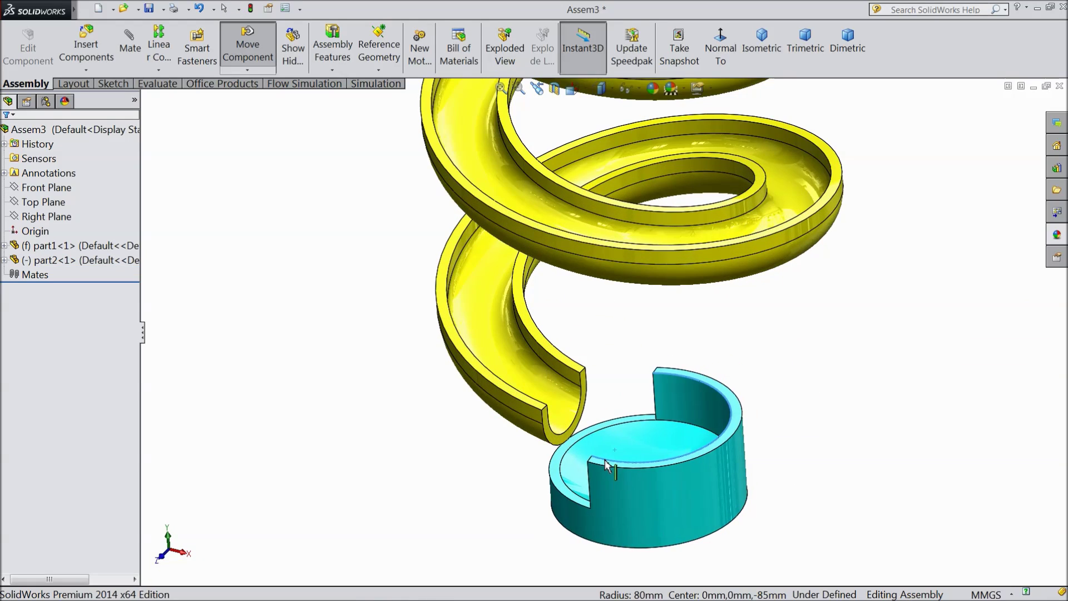
pyautogui.moveTo(615, 453); pyautogui.dragTo(591, 469, button='middle')
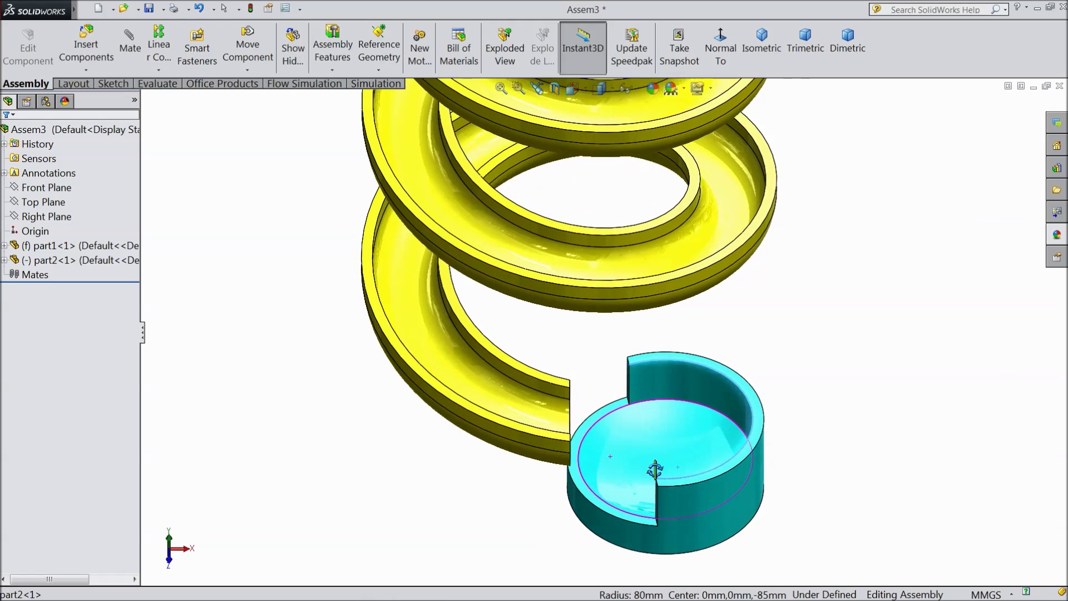
pyautogui.press('f')
pyautogui.scroll(-3, 623, 299)
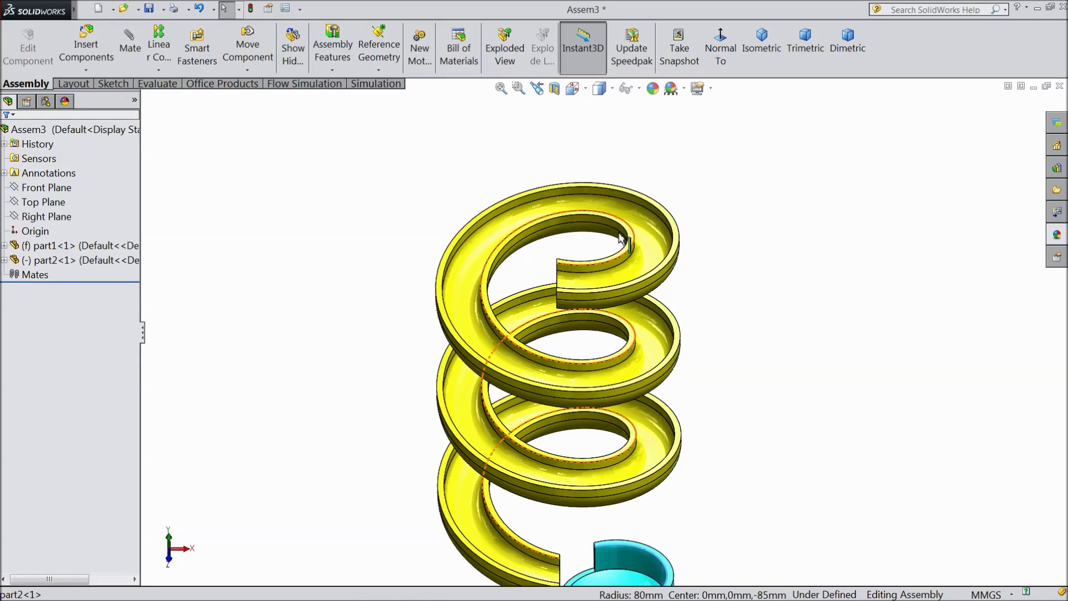
pyautogui.scroll(3, 623, 300)
pyautogui.scroll(-3, 623, 299)
# Insert part3, the blue ball, and drop it onto the top of the track
pyautogui.click(89, 50)
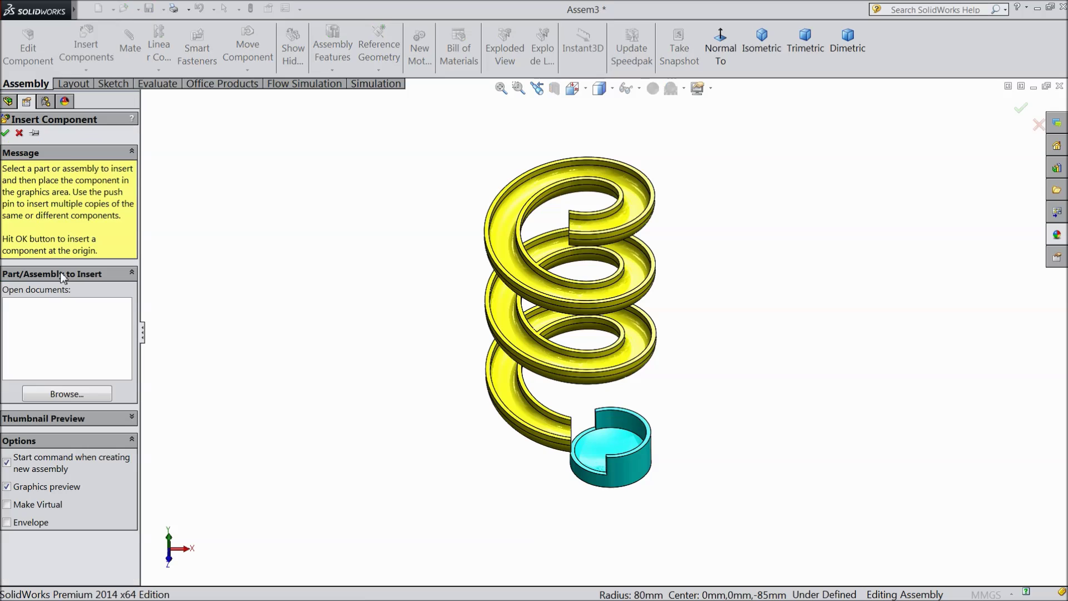
pyautogui.click(65, 394)
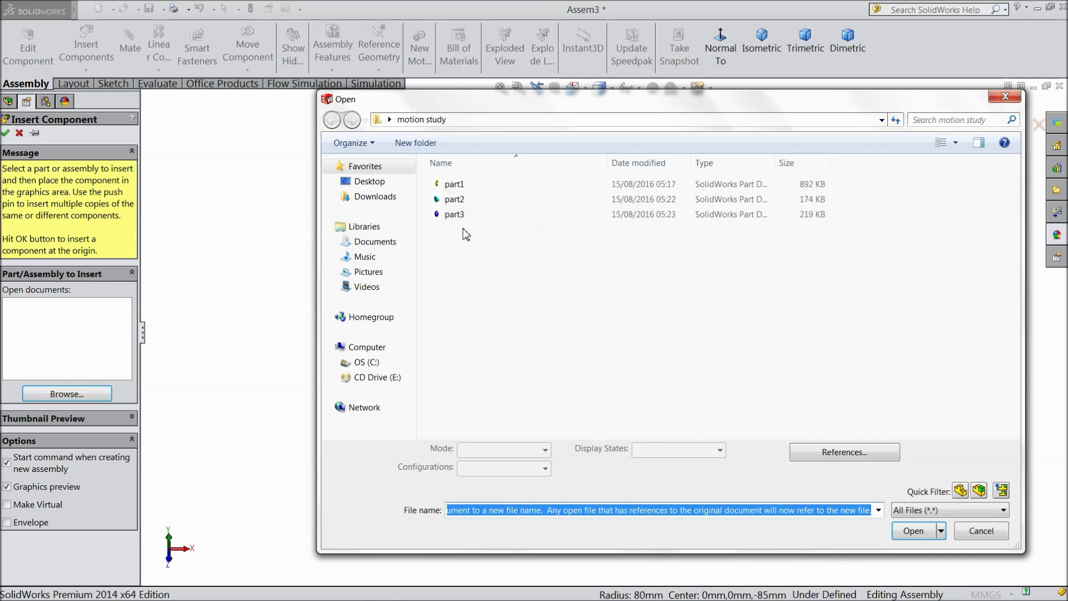
pyautogui.click(464, 216)
pyautogui.click(912, 530)
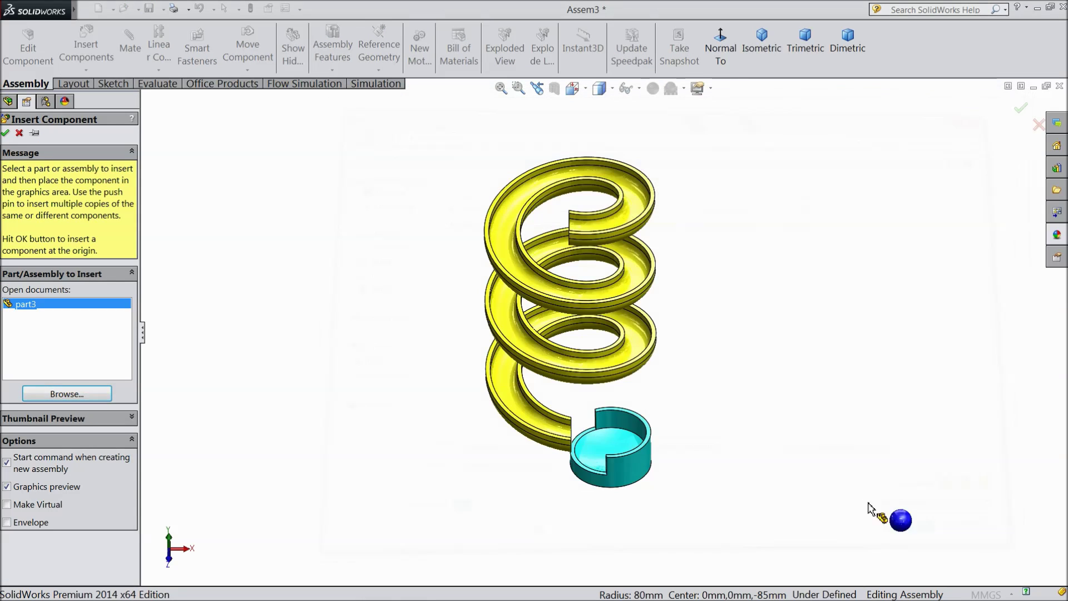
pyautogui.scroll(-5, 612, 251)
pyautogui.click(576, 220)
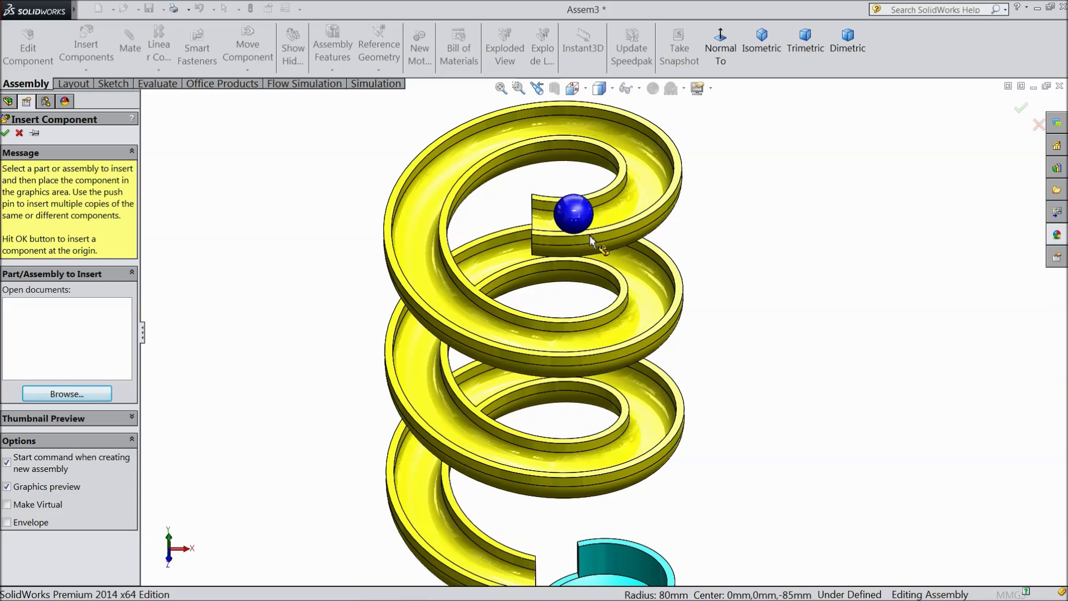
# Pull the ball down into the trough at the top of the spiral
pyautogui.moveTo(598, 292); pyautogui.dragTo(662, 291, button='middle')
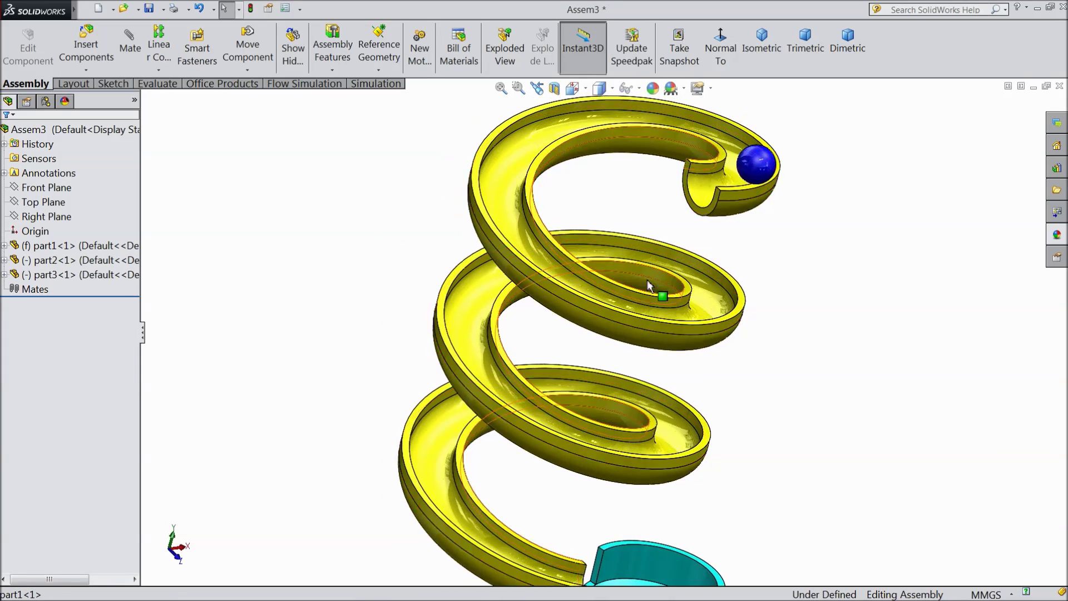
pyautogui.scroll(5, 684, 329)
pyautogui.moveTo(684, 328); pyautogui.dragTo(664, 239, button='middle')
pyautogui.scroll(-5, 669, 270)
pyautogui.click(662, 257)
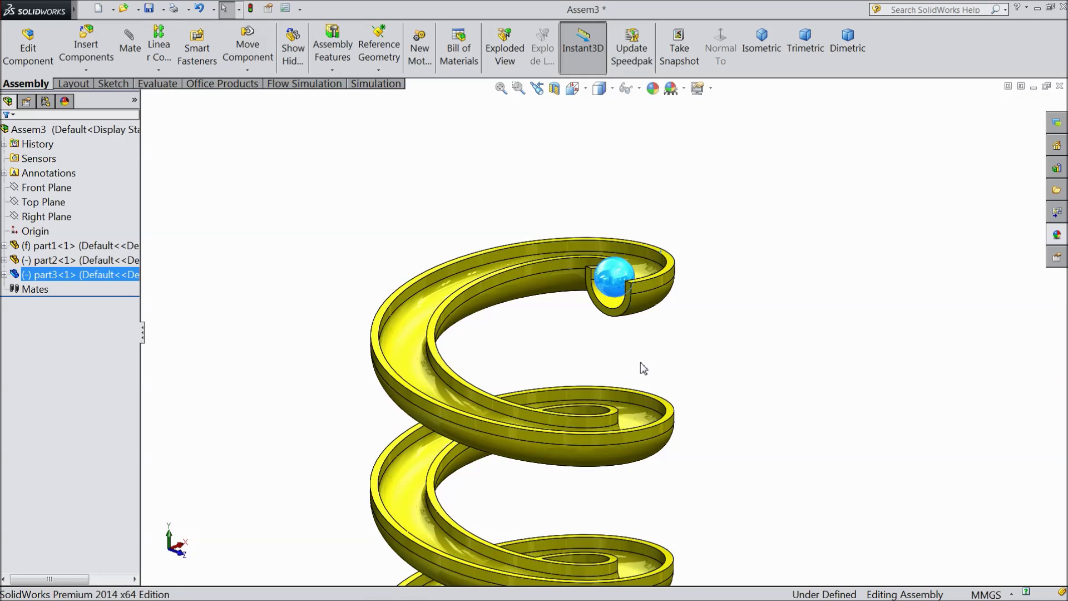
pyautogui.moveTo(642, 365); pyautogui.dragTo(687, 297, button='middle')
pyautogui.moveTo(760, 207); pyautogui.dragTo(762, 220)
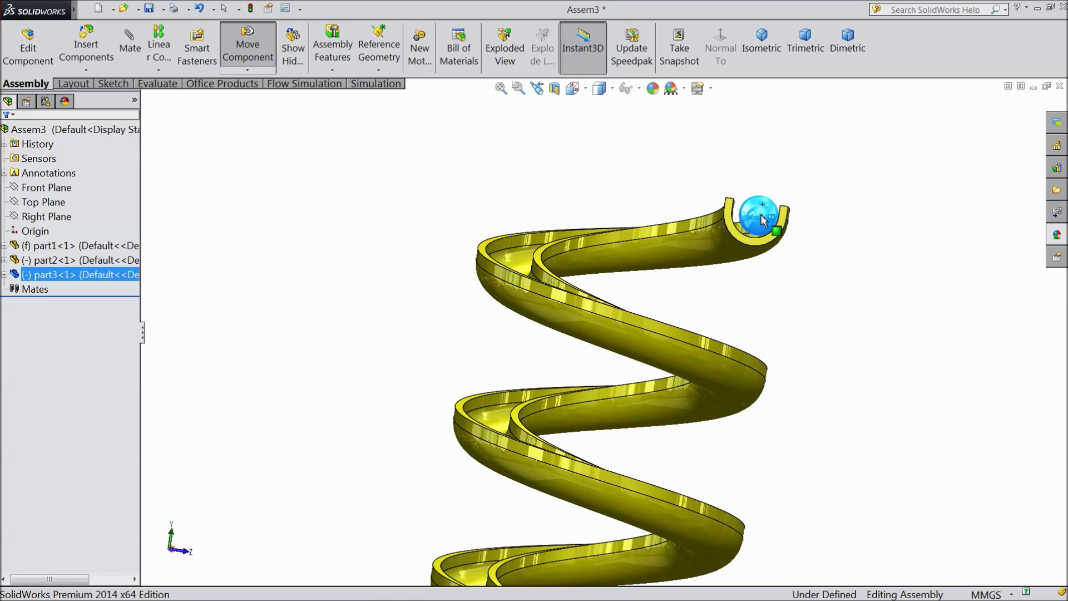
# Slide the ball along the trough to settle at its upper end, then deselect it
pyautogui.moveTo(795, 291); pyautogui.dragTo(690, 317, button='middle')
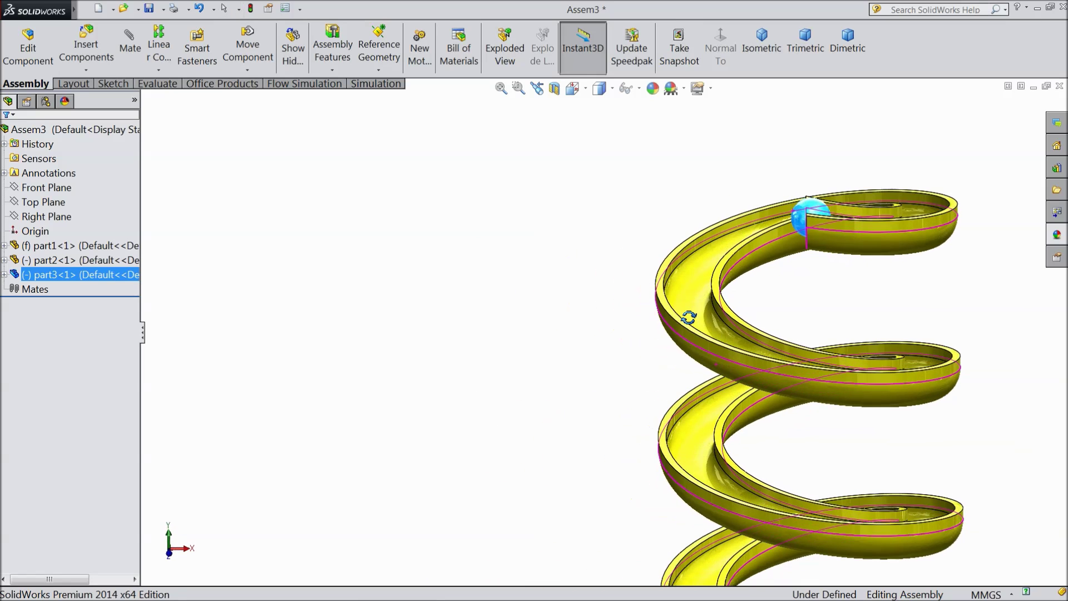
pyautogui.scroll(-3, 831, 198)
pyautogui.moveTo(763, 225); pyautogui.dragTo(790, 236)
pyautogui.moveTo(745, 338); pyautogui.dragTo(720, 341, button='middle')
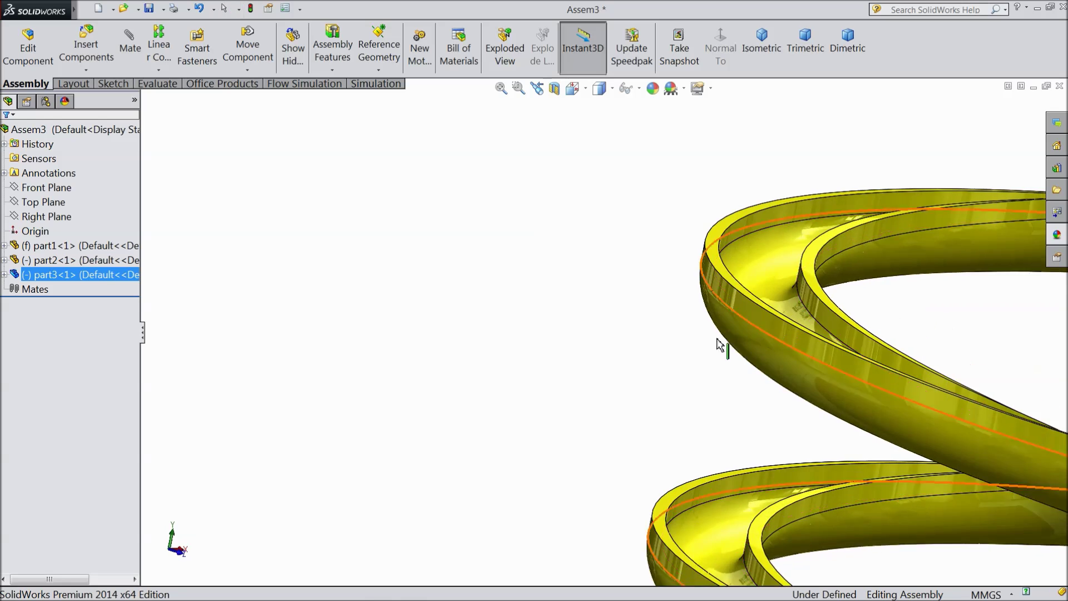
pyautogui.scroll(3, 597, 342)
pyautogui.moveTo(596, 342); pyautogui.dragTo(774, 365, button='middle')
pyautogui.scroll(-4, 790, 321)
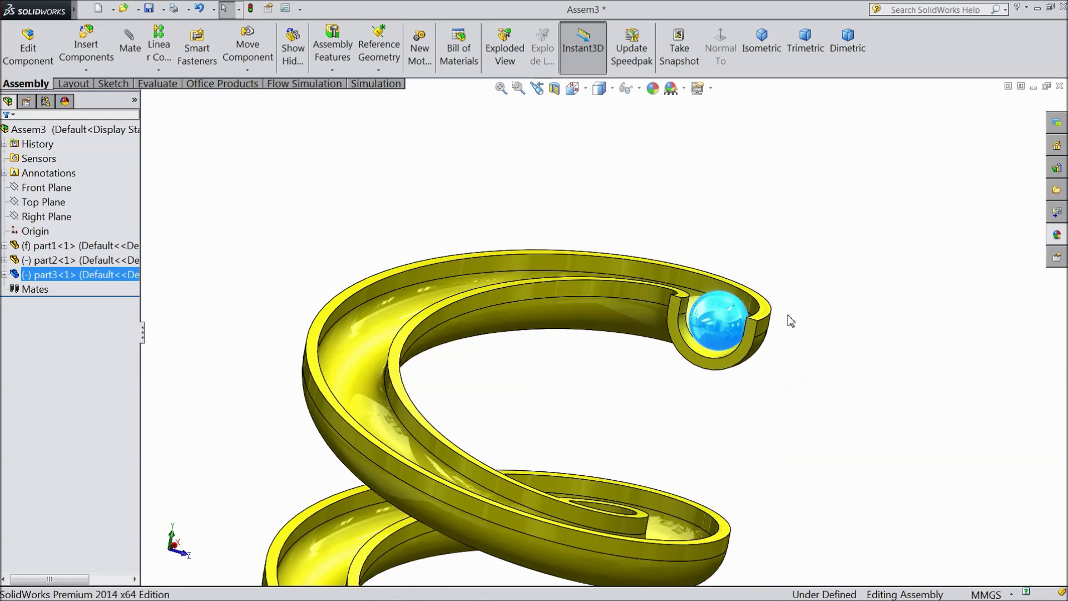
pyautogui.click(582, 245)
# Copy the blue ball to create a second ball, part3<2>, above the track
pyautogui.moveTo(642, 376)
pyautogui.mouseDown(button='middle')
pyautogui.moveTo(636, 348)
pyautogui.moveTo(636, 370)
pyautogui.mouseUp(button='middle')
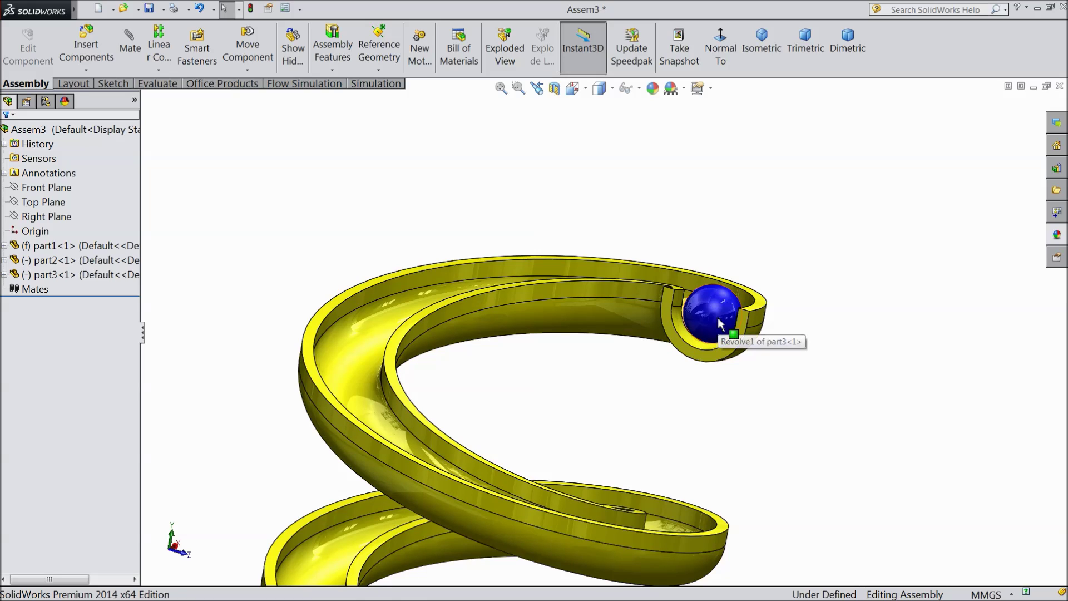
pyautogui.moveTo(719, 323); pyautogui.dragTo(668, 257)
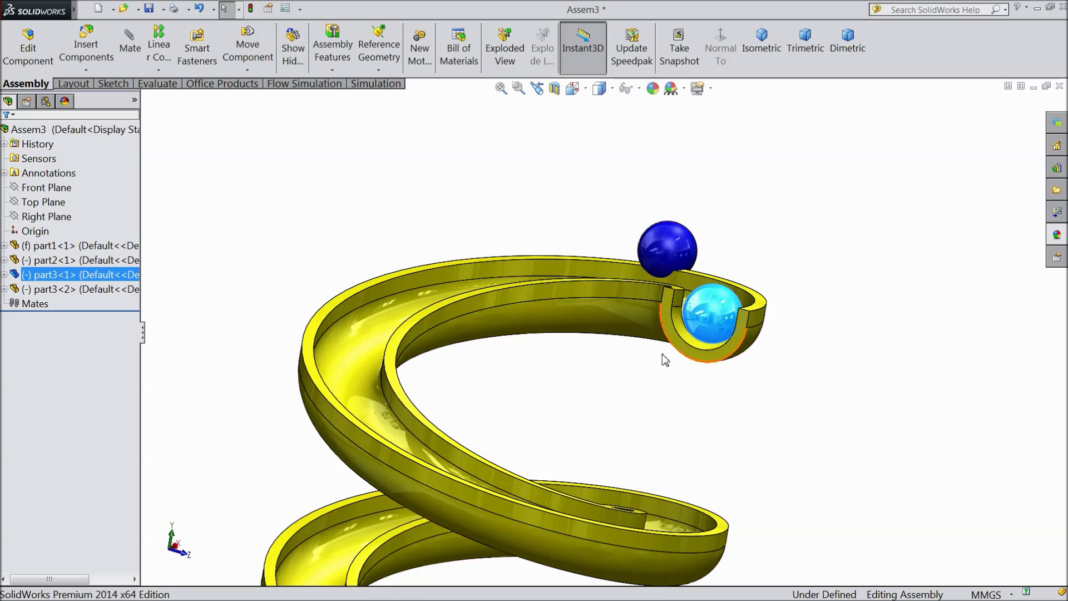
pyautogui.scroll(3, 663, 379)
pyautogui.moveTo(663, 395); pyautogui.dragTo(699, 431, button='middle')
pyautogui.scroll(-3, 589, 294)
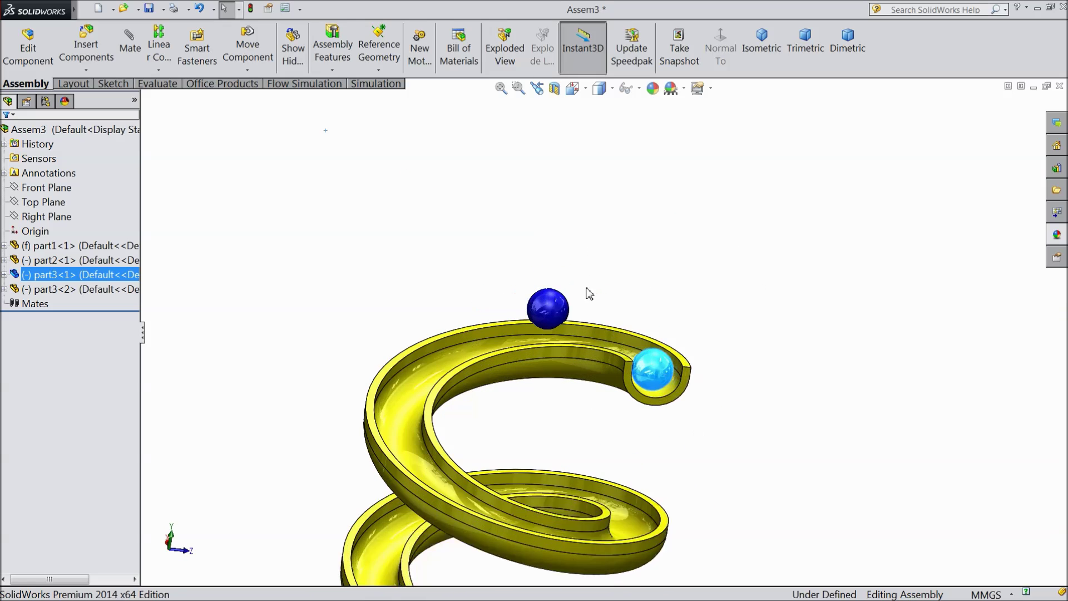
pyautogui.scroll(-1, 590, 294)
# Move the second ball down along the spiral trough
pyautogui.moveTo(553, 317); pyautogui.dragTo(570, 365)
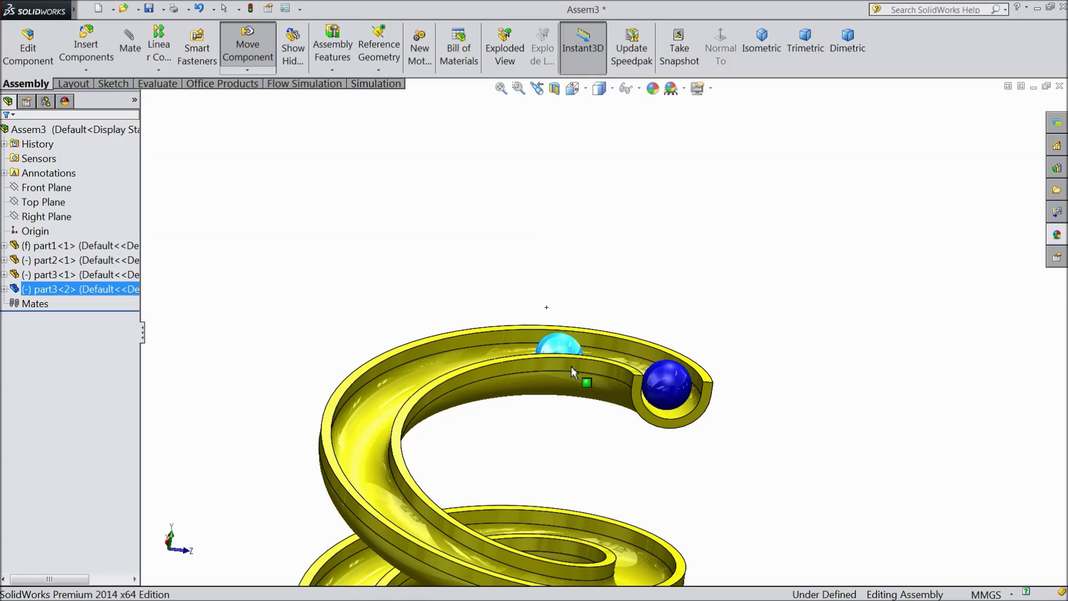
pyautogui.moveTo(570, 366); pyautogui.dragTo(691, 398, button='middle')
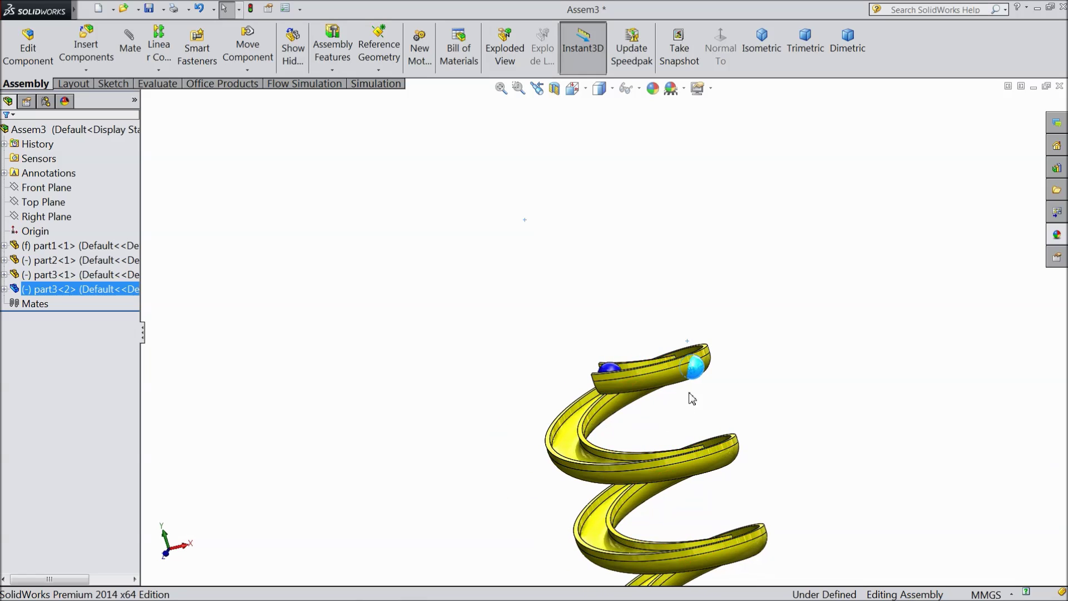
pyautogui.moveTo(698, 380)
pyautogui.mouseDown()
pyautogui.moveTo(687, 367)
pyautogui.moveTo(684, 394)
pyautogui.mouseUp()
pyautogui.moveTo(684, 394); pyautogui.dragTo(784, 451, button='middle')
pyautogui.scroll(-3, 770, 470)
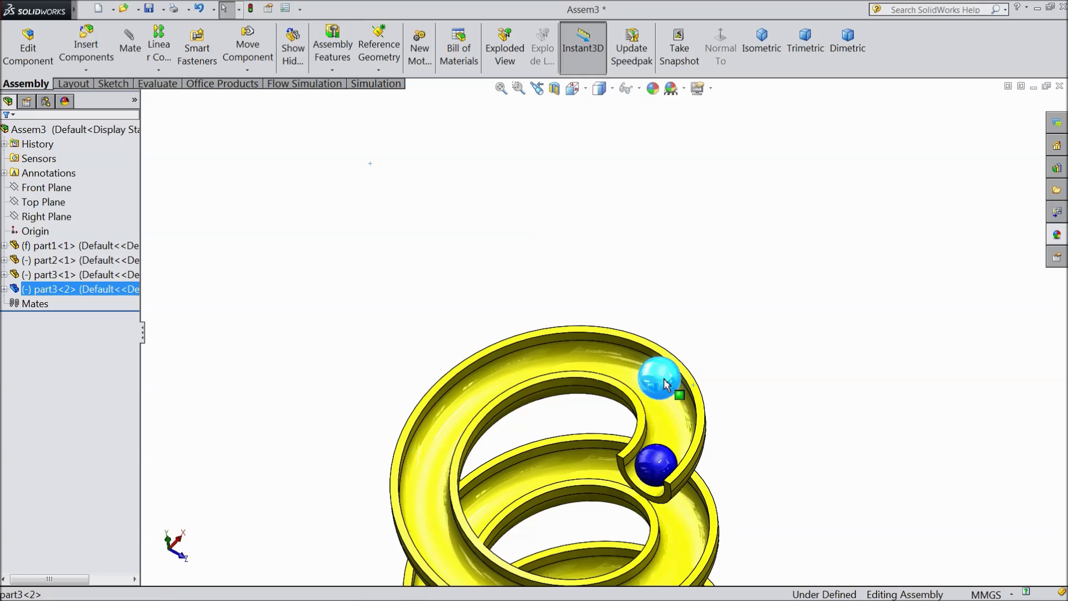
# Nudge the second ball just behind the first one and deselect it
pyautogui.moveTo(666, 384); pyautogui.dragTo(685, 410)
pyautogui.scroll(3, 690, 400)
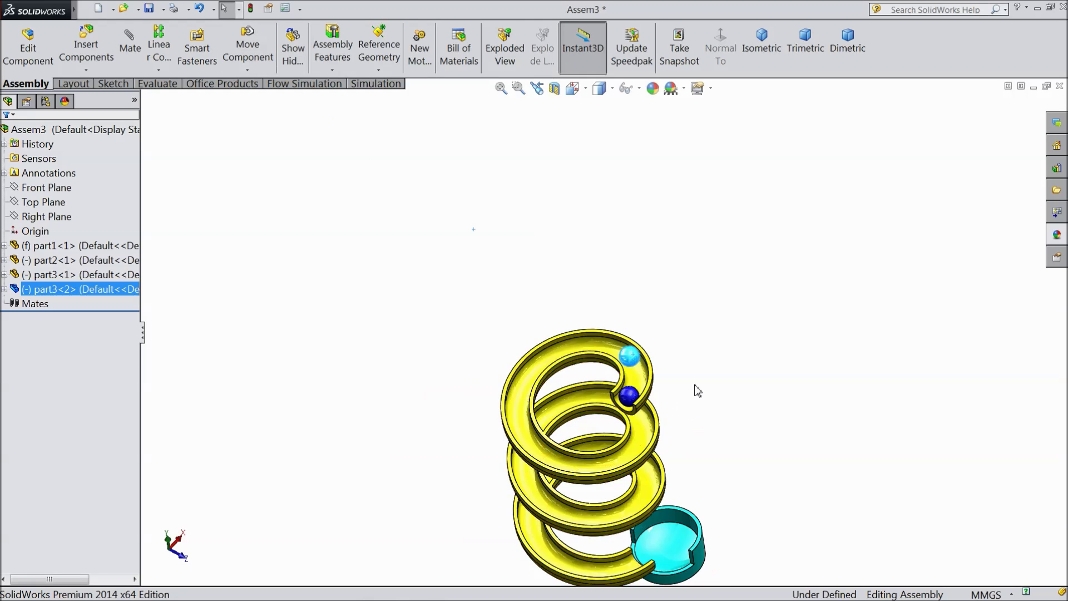
pyautogui.moveTo(697, 389); pyautogui.dragTo(715, 308, button='middle')
pyautogui.scroll(3, 657, 364)
pyautogui.moveTo(657, 366); pyautogui.dragTo(641, 418, button='middle')
pyautogui.scroll(-8, 658, 393)
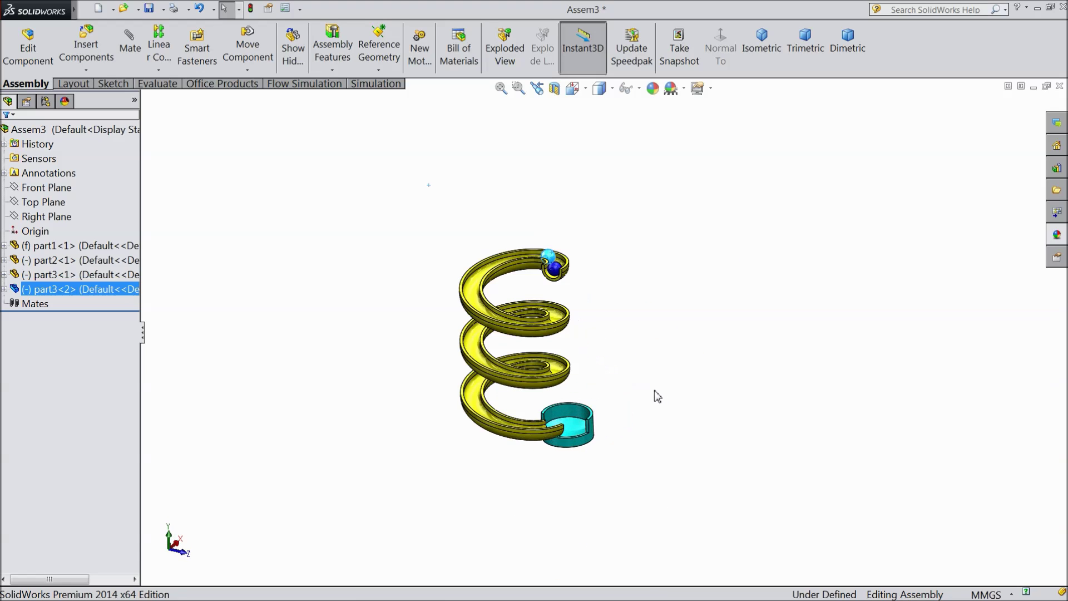
pyautogui.scroll(-2, 562, 374)
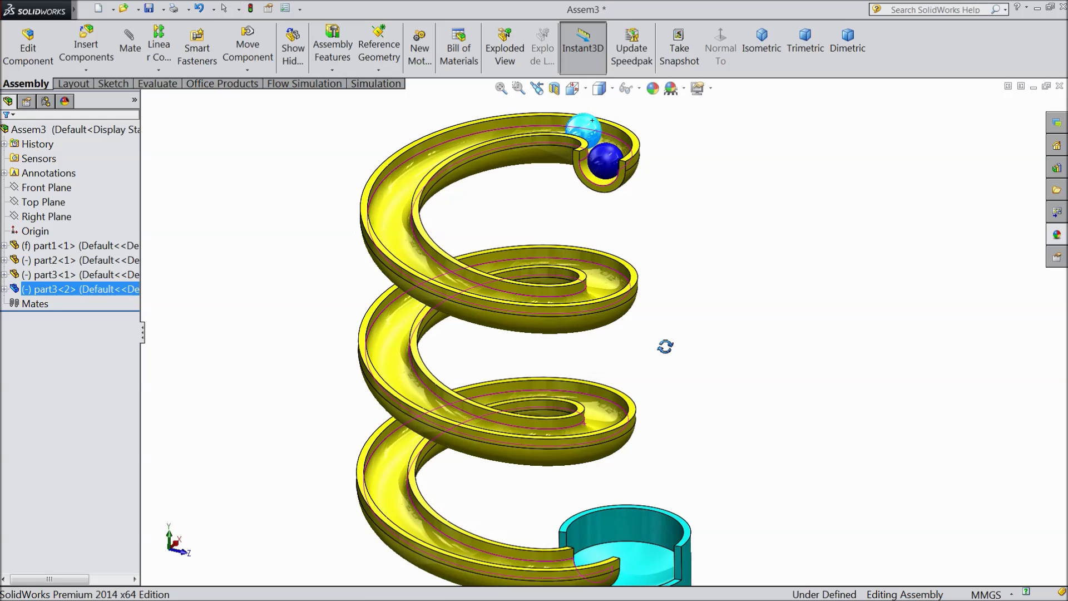
pyautogui.click(711, 307)
pyautogui.moveTo(710, 309); pyautogui.dragTo(708, 301, button='middle')
# Pan and zoom to frame the spiral, bowl and both balls, then return to selection mode
pyautogui.rightClick(739, 309)
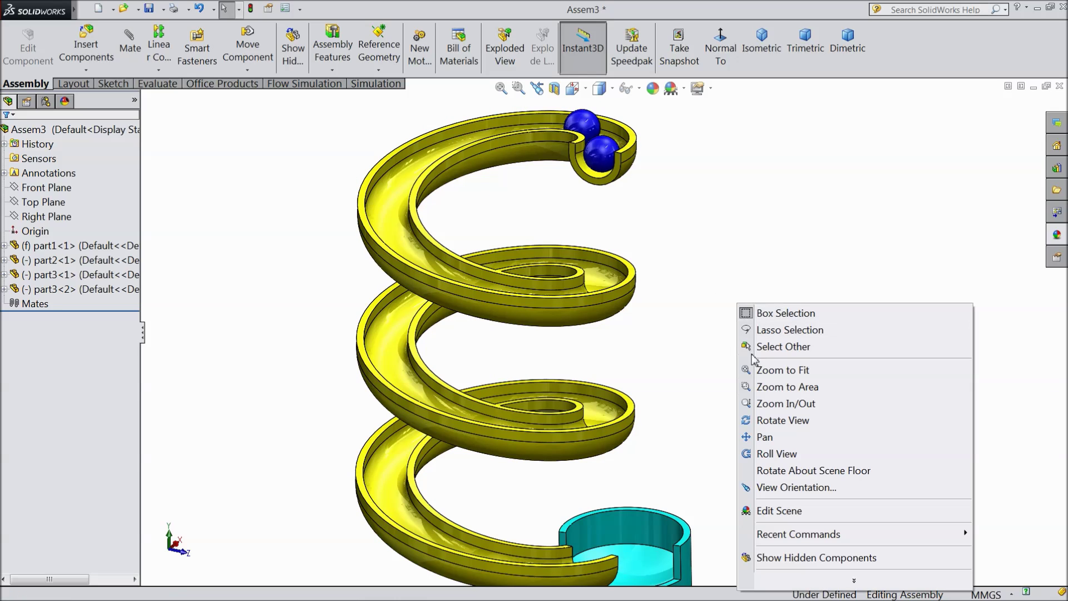
pyautogui.click(745, 438)
pyautogui.moveTo(743, 477); pyautogui.dragTo(746, 466)
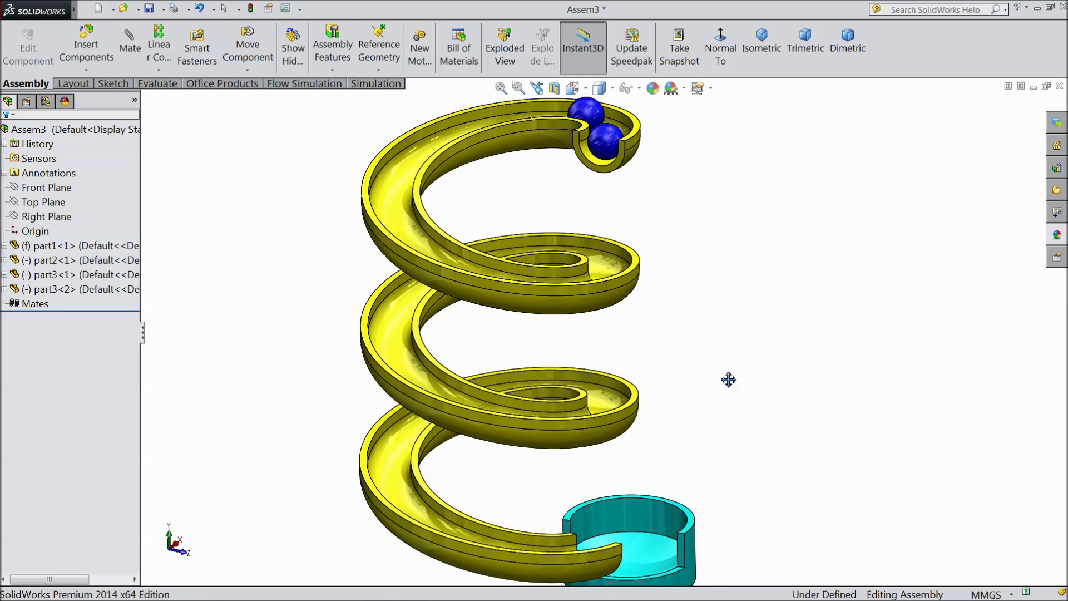
pyautogui.rightClick(726, 311)
pyautogui.click(757, 377)
pyautogui.moveTo(748, 352); pyautogui.dragTo(748, 356)
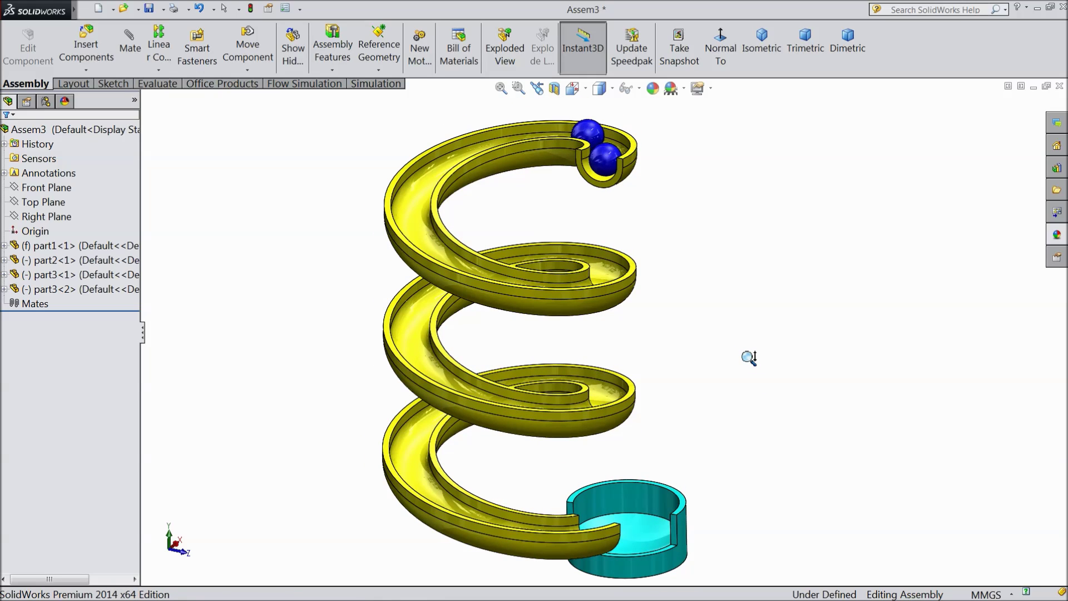
pyautogui.rightClick(741, 351)
pyautogui.click(752, 453)
pyautogui.moveTo(752, 452); pyautogui.dragTo(742, 429)
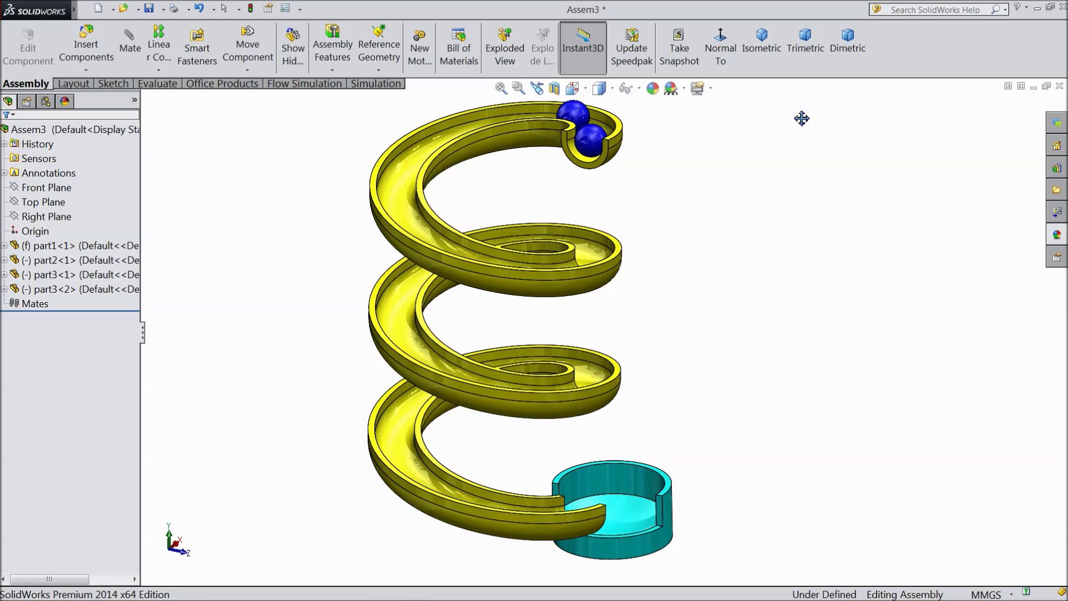
pyautogui.rightClick(811, 172)
pyautogui.click(833, 181)
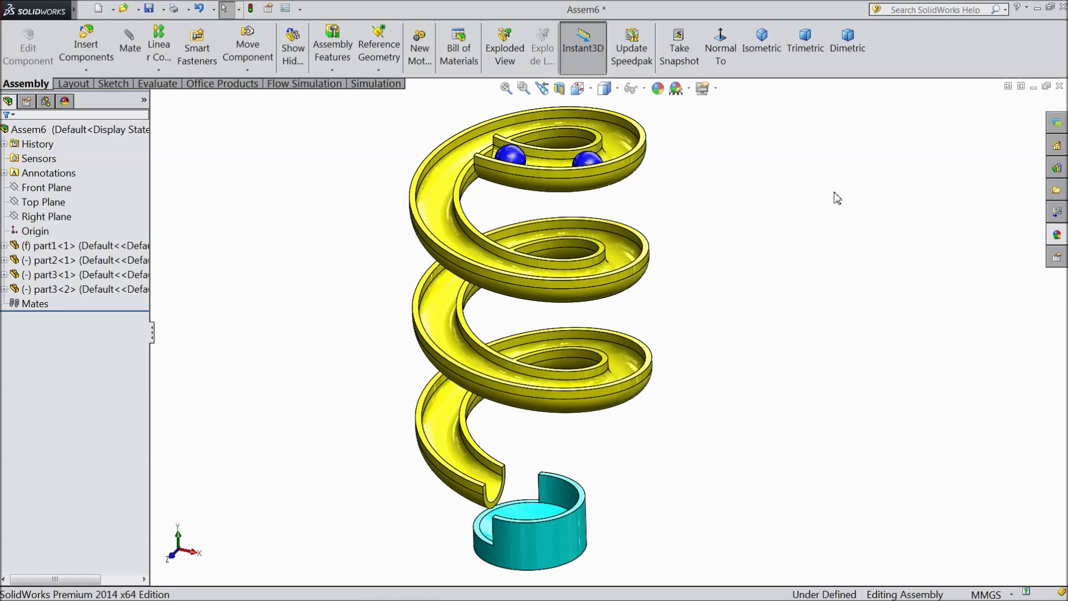
# Show the MotionManager pane and open the Motion Study 1 timeline
pyautogui.rightClick(902, 57)
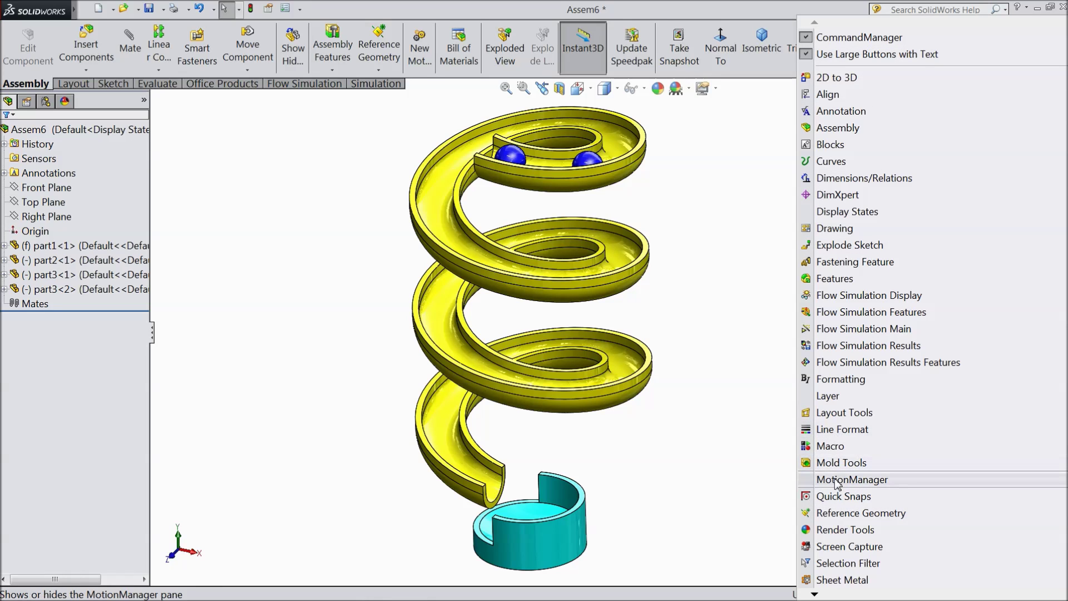
pyautogui.click(851, 479)
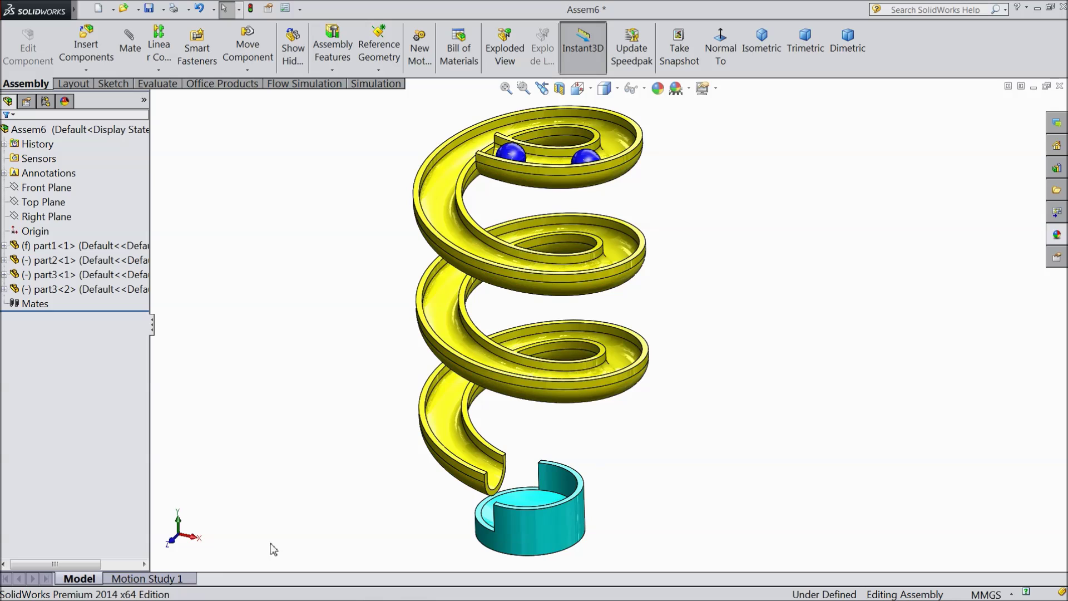
pyautogui.click(170, 579)
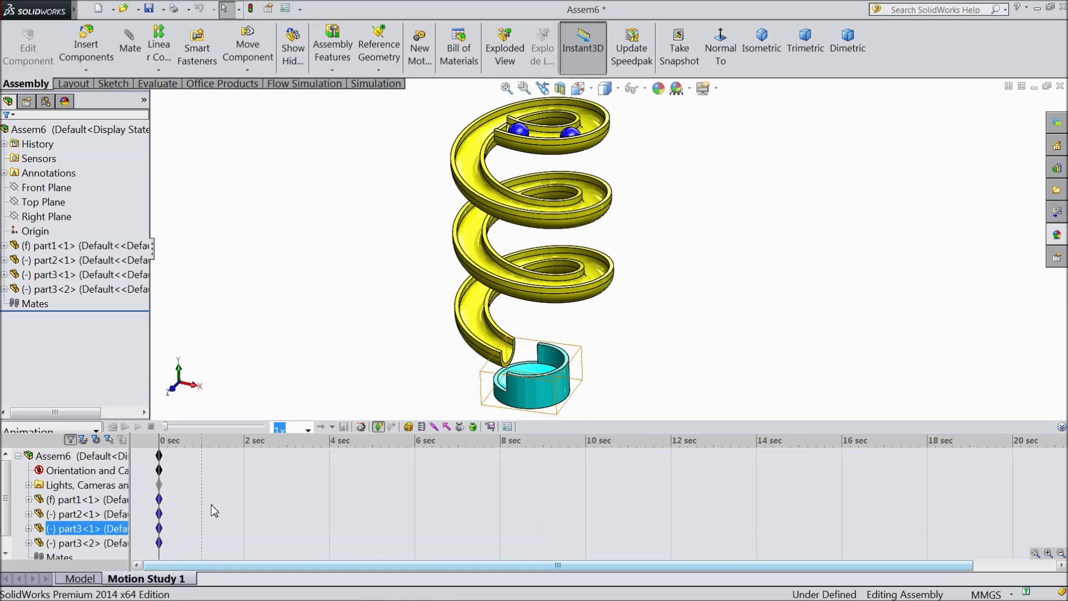
# Confirm the SolidWorks Motion add-in is checked in Add-Ins
pyautogui.click(301, 10)
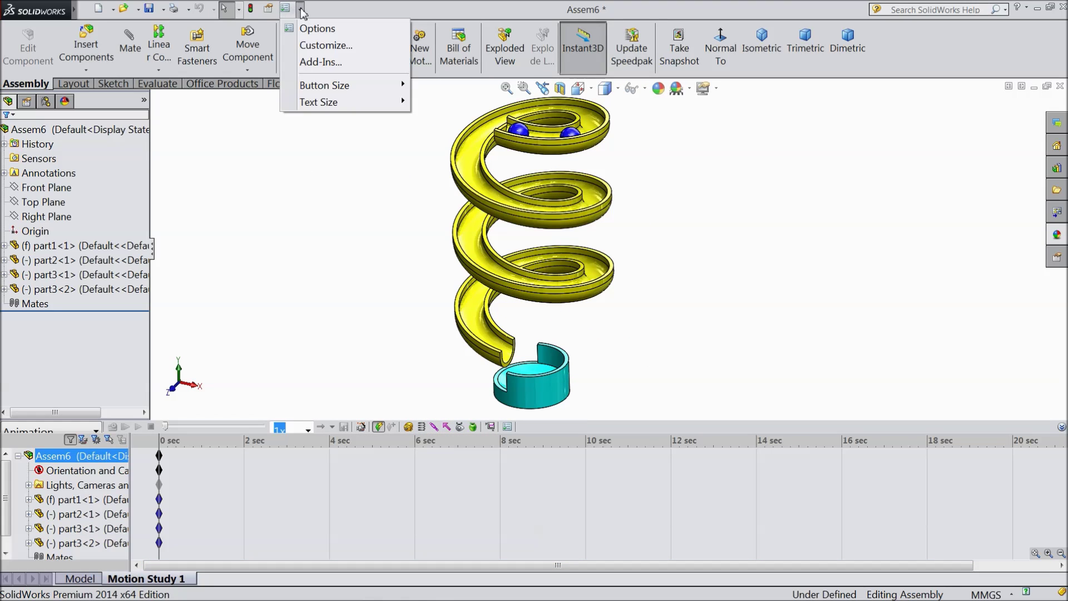
pyautogui.click(315, 62)
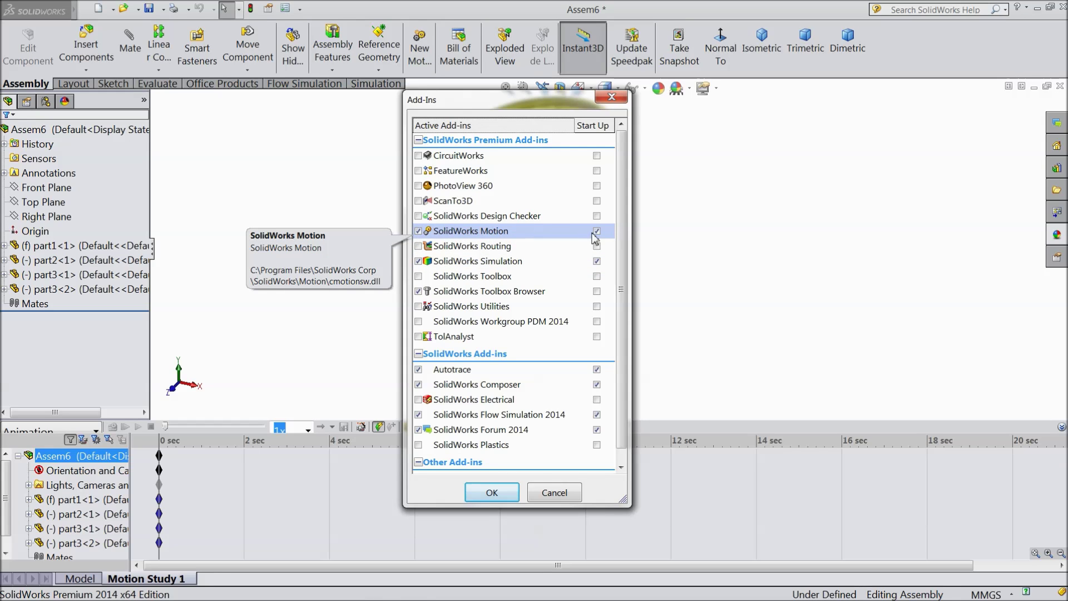
pyautogui.click(492, 492)
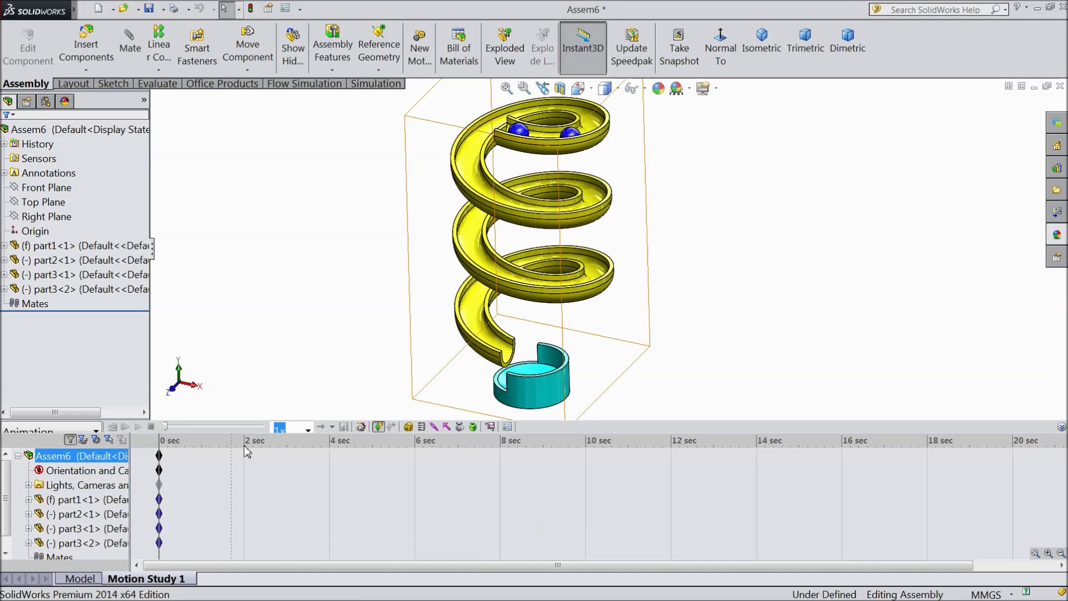
# Switch the study to Motion Analysis, fix part2 the cyan bowl, and accept 30 fps properties
pyautogui.click(89, 433)
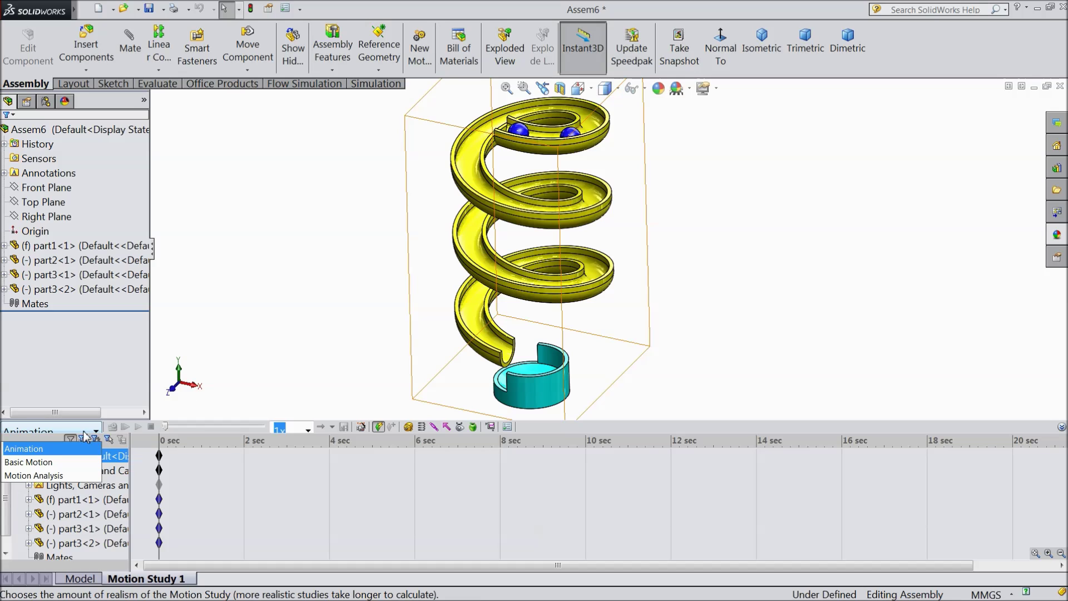
pyautogui.click(32, 475)
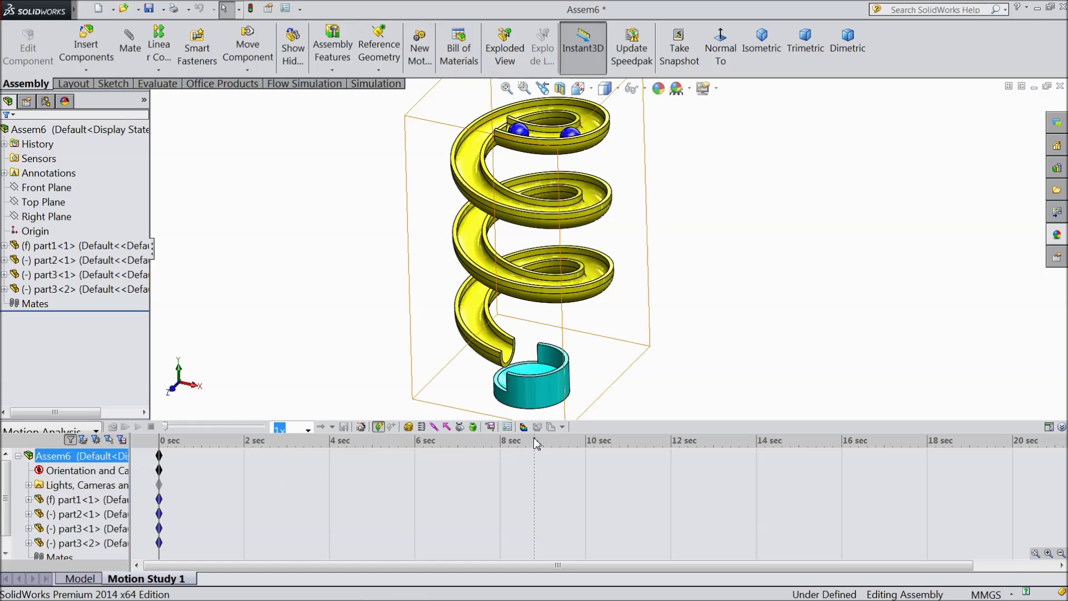
pyautogui.rightClick(523, 395)
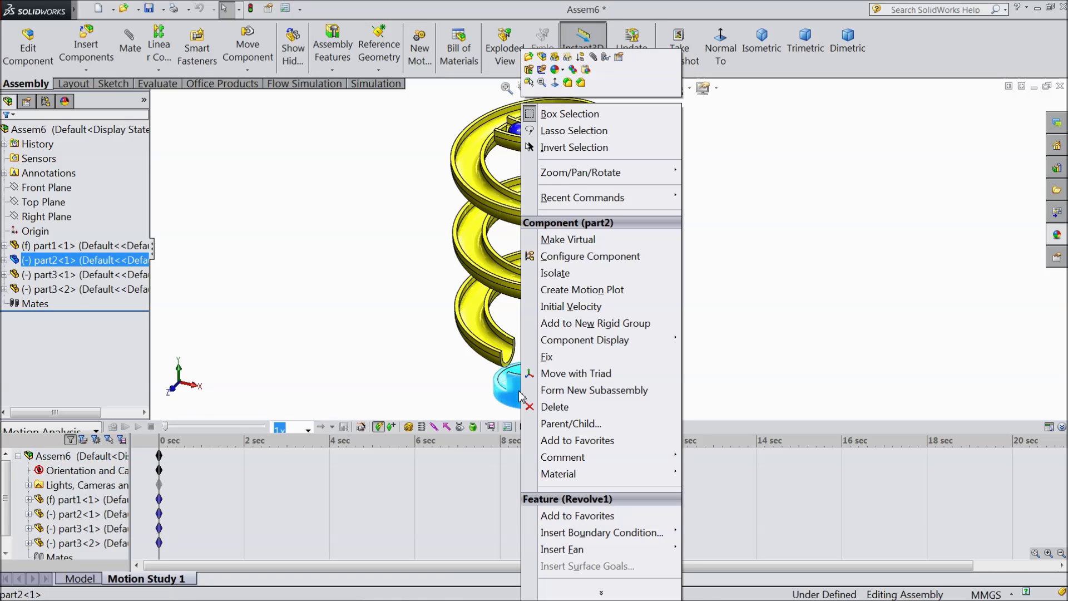
pyautogui.click(547, 357)
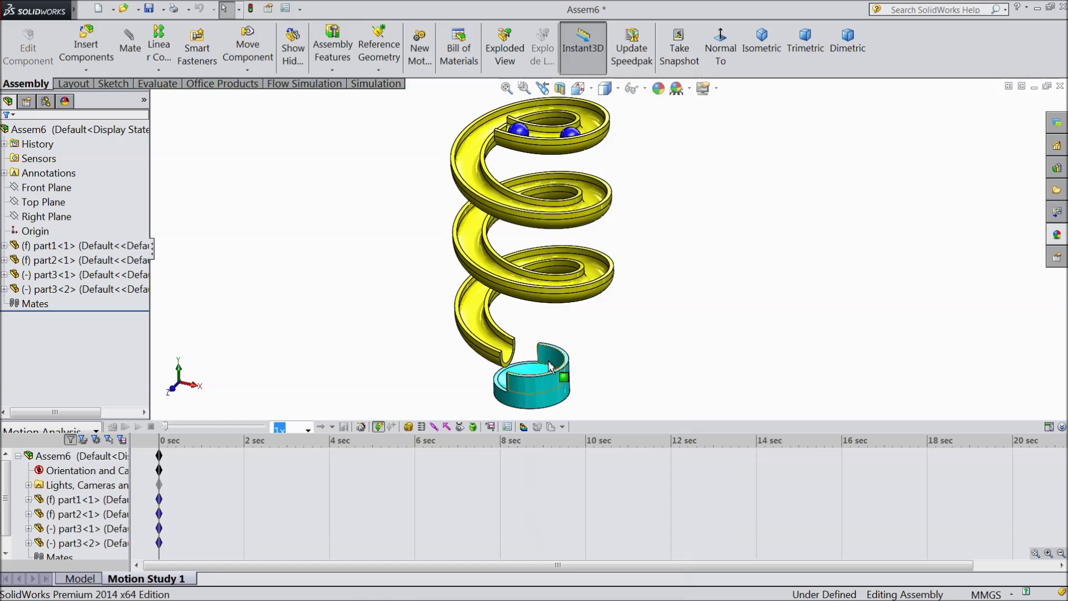
pyautogui.click(508, 430)
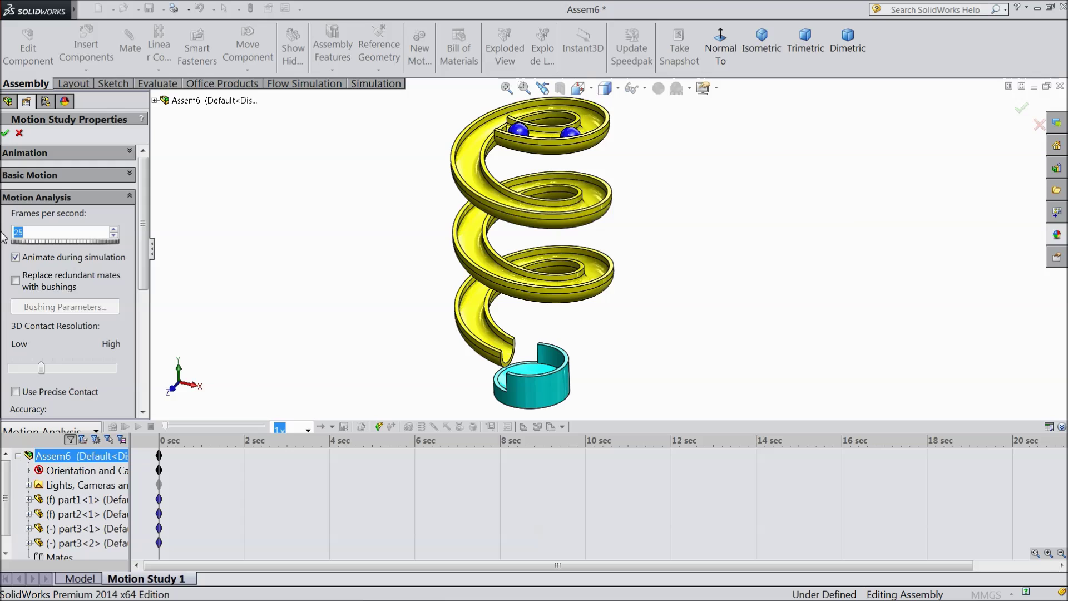
pyautogui.click(5, 133)
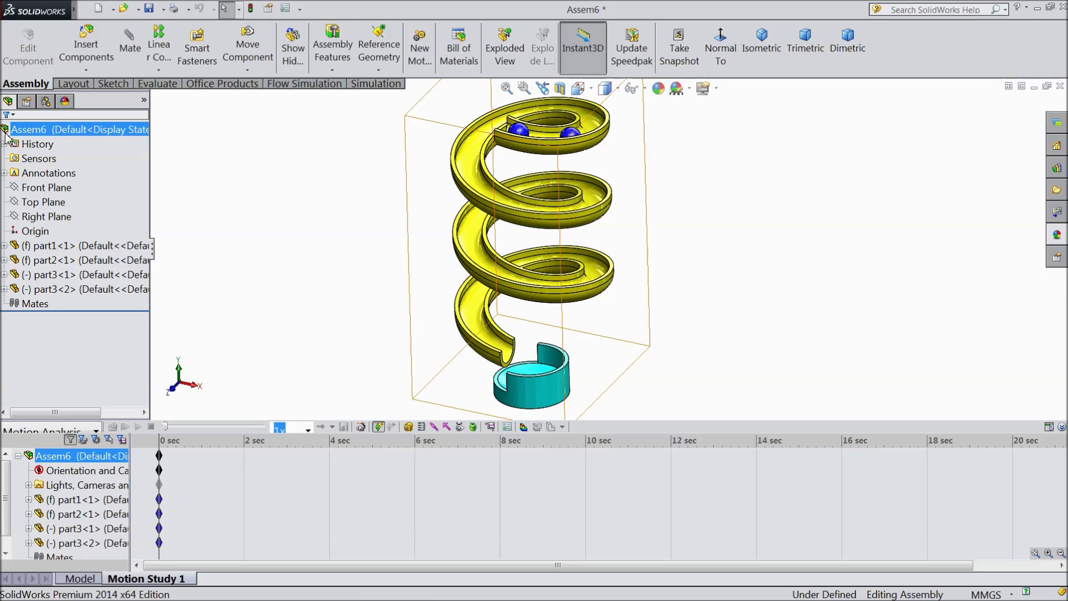
# Add 9806.65 mm/s² gravity along the track's end edge, reversed to point down
pyautogui.click(473, 428)
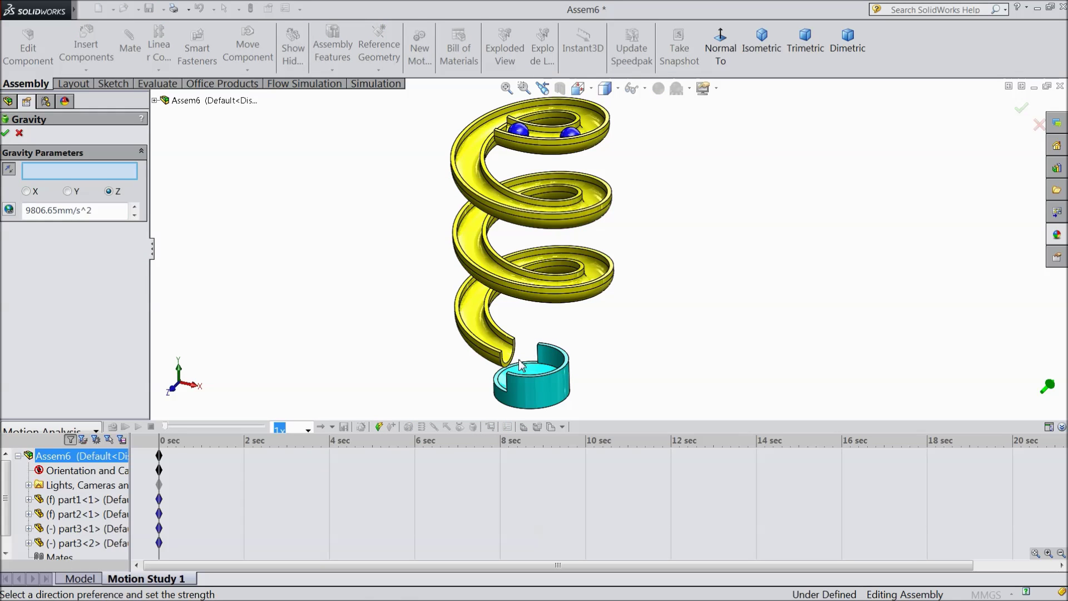
pyautogui.click(501, 363)
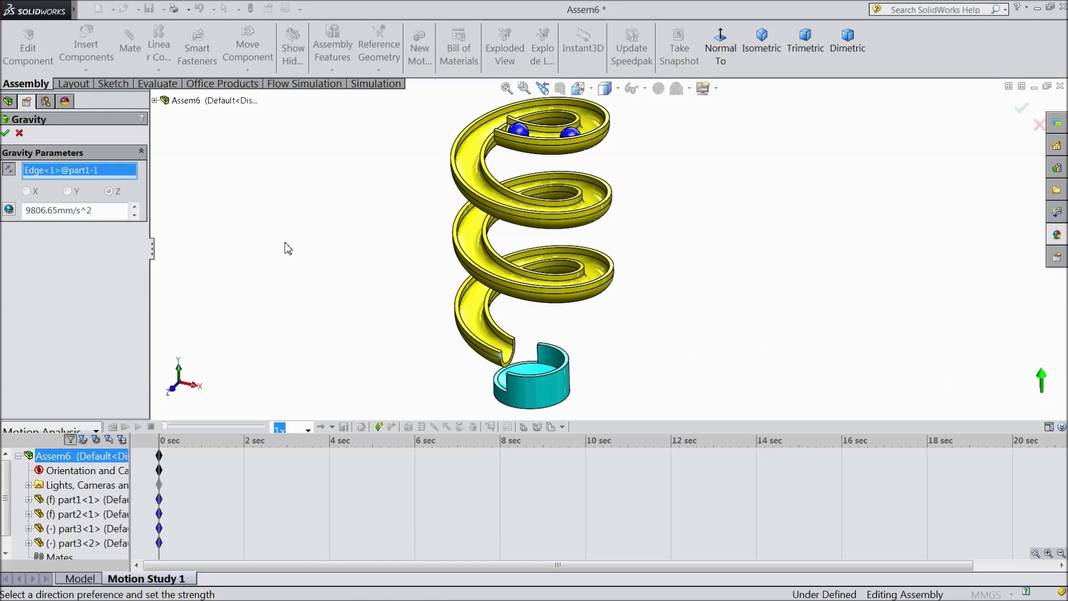
pyautogui.click(9, 170)
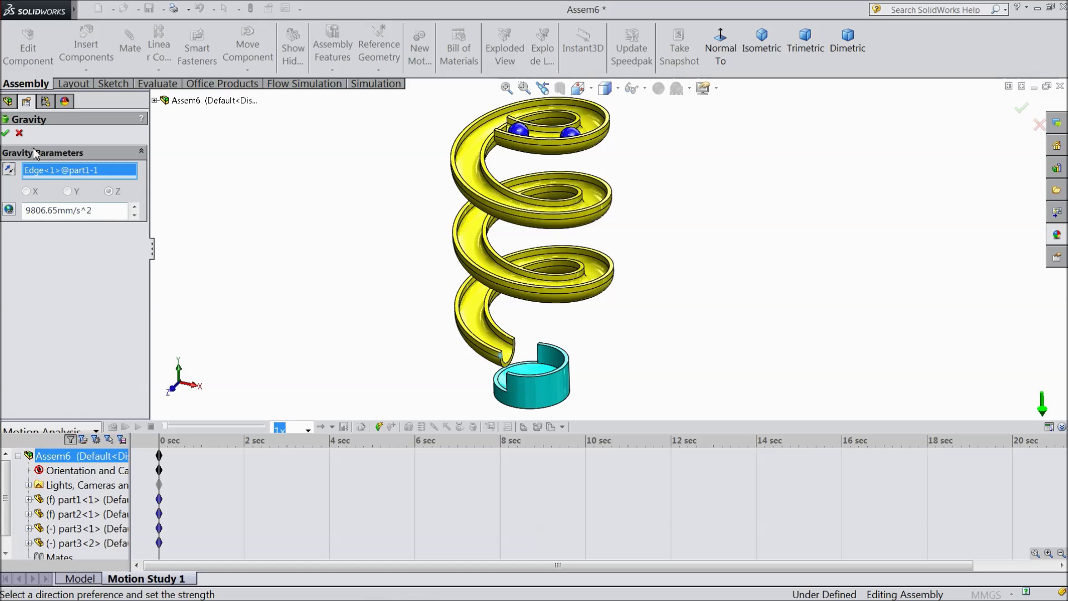
pyautogui.click(6, 133)
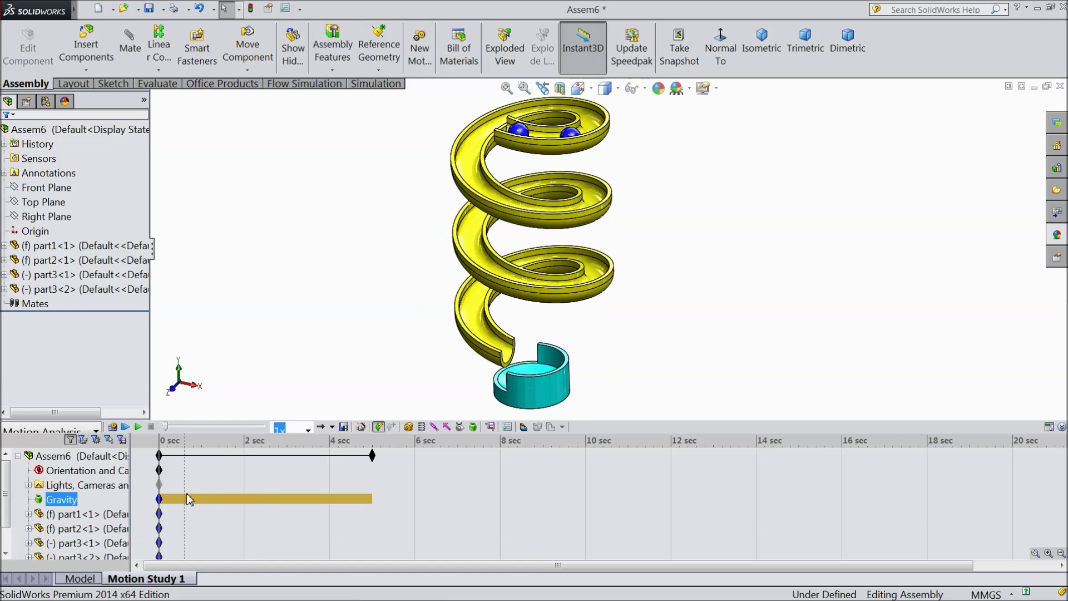
# Box-select part1, part2 and both part3 balls to create a Solid Body Contact
pyautogui.click(459, 427)
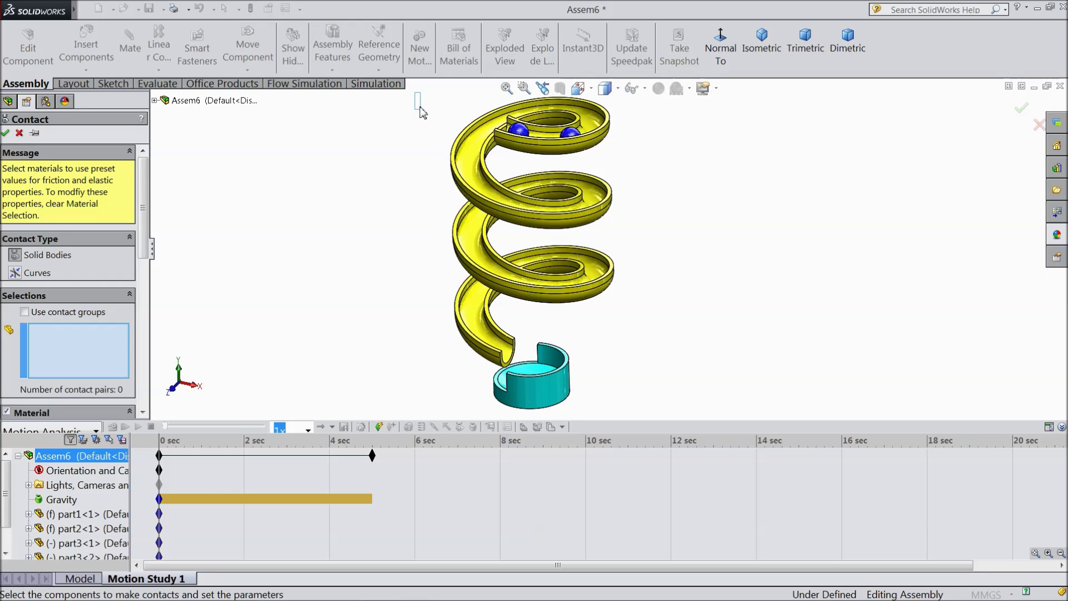
pyautogui.moveTo(421, 110); pyautogui.dragTo(633, 411)
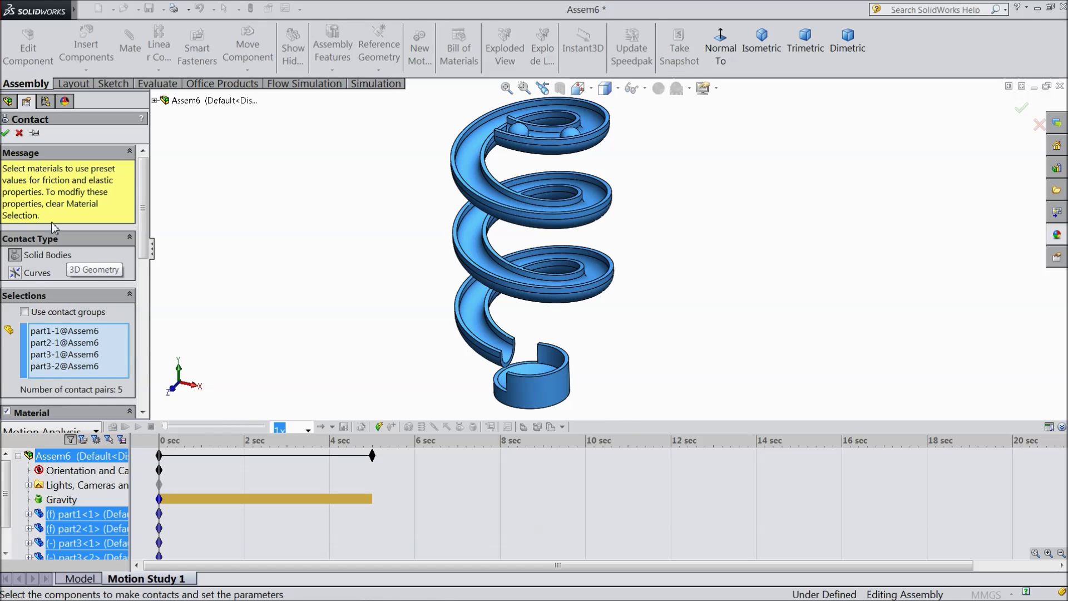
pyautogui.click(5, 133)
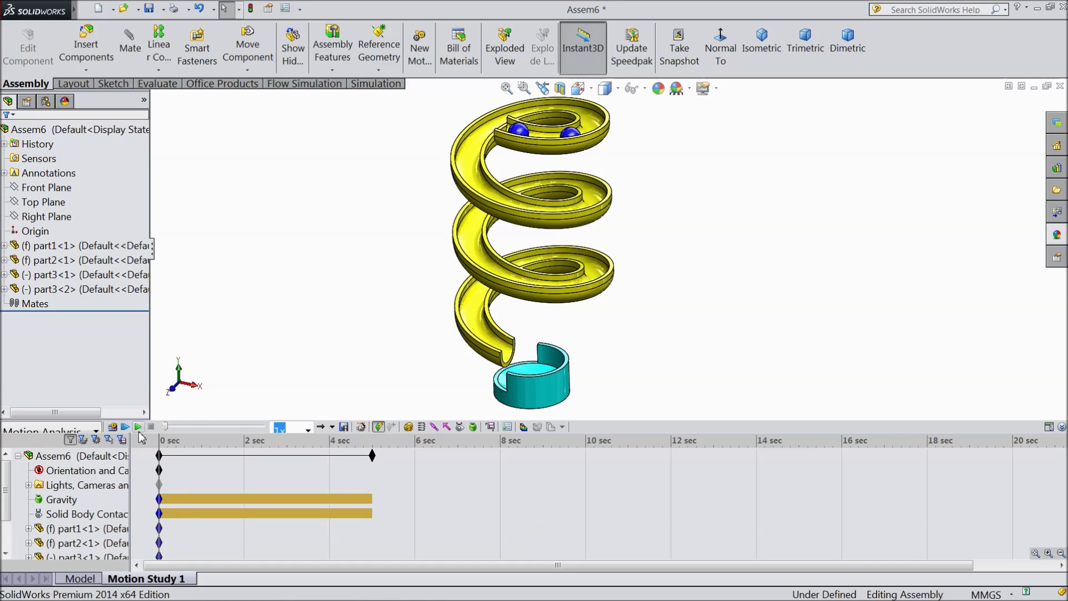
# Calculate Motion Study 1 so both blue balls roll down the spiral into the cyan bowl
pyautogui.click(113, 427)
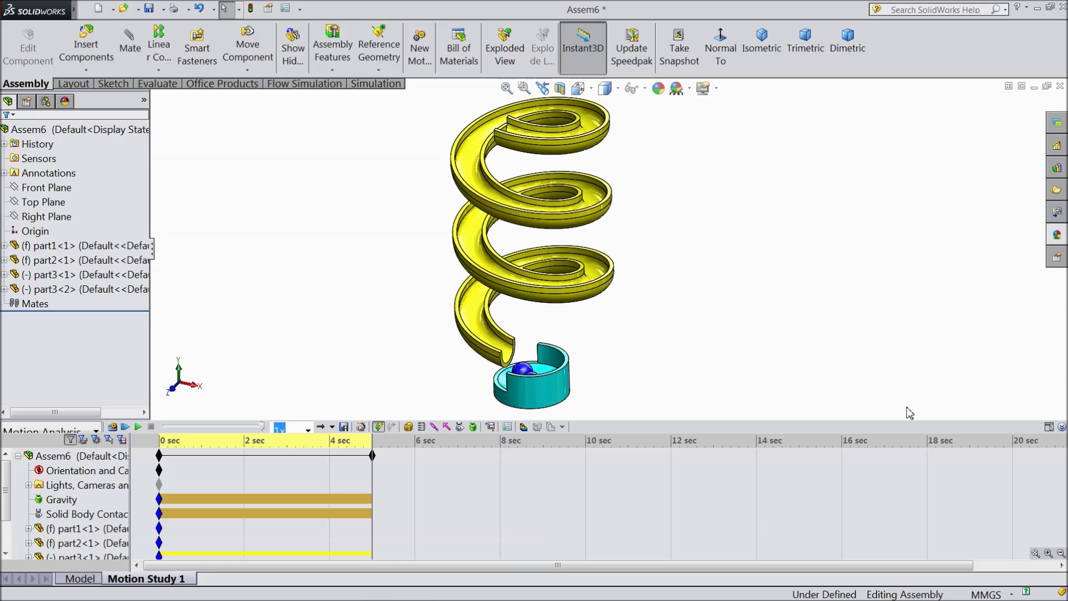
# Collapse the timeline, play the ball motion, then replay it in Reciprocate playback mode
pyautogui.click(1061, 428)
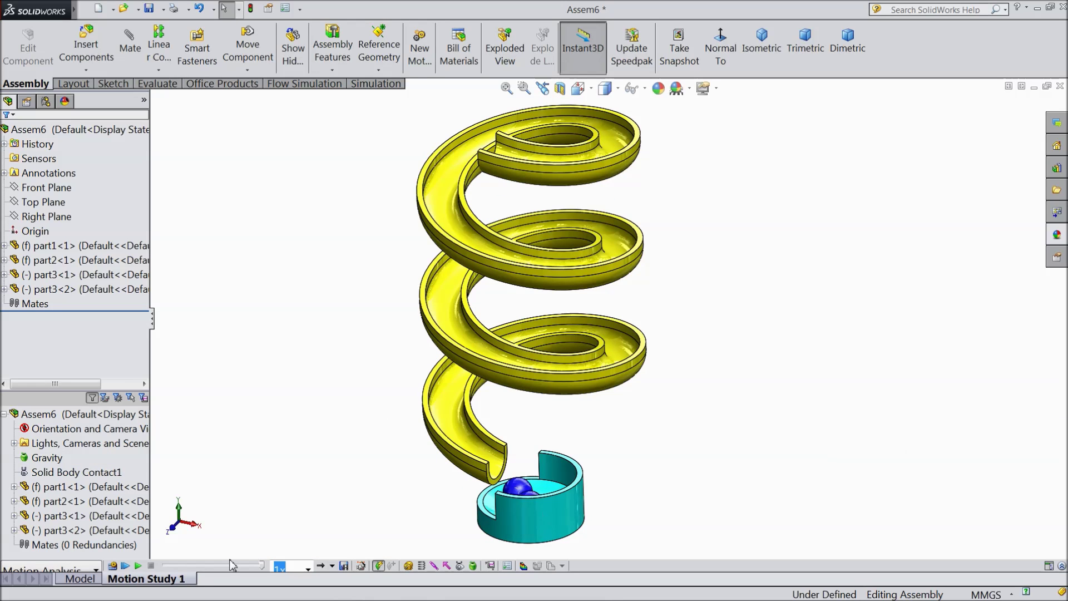
pyautogui.click(139, 566)
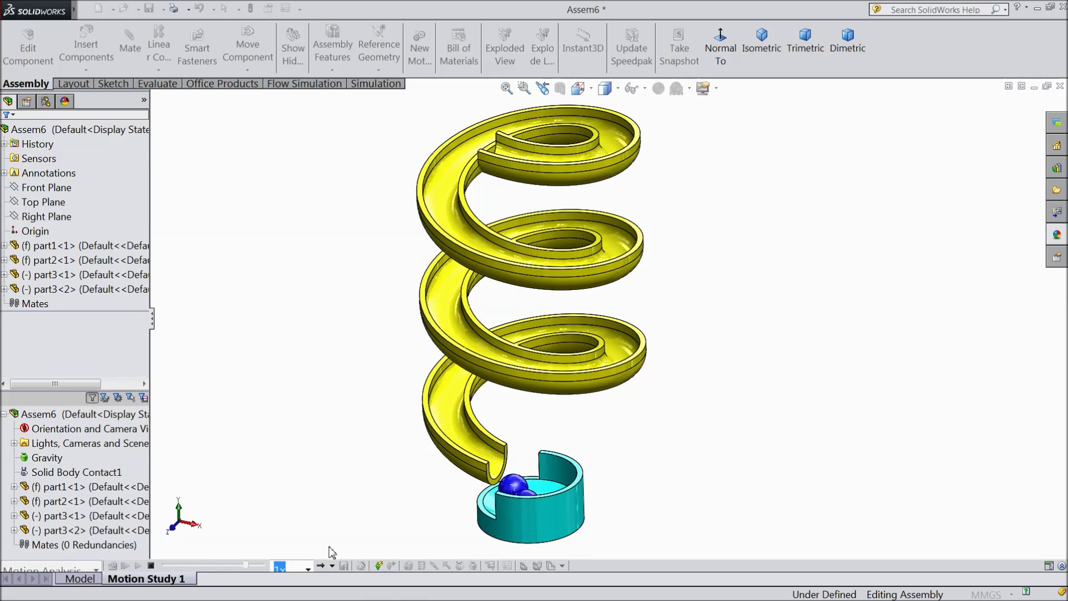
pyautogui.click(332, 566)
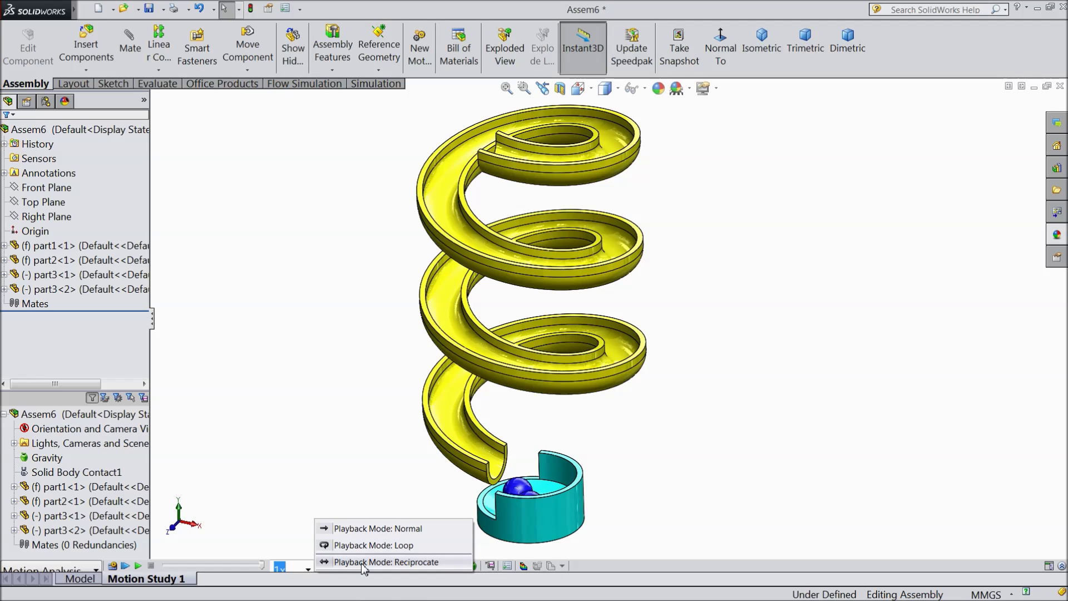
pyautogui.click(363, 562)
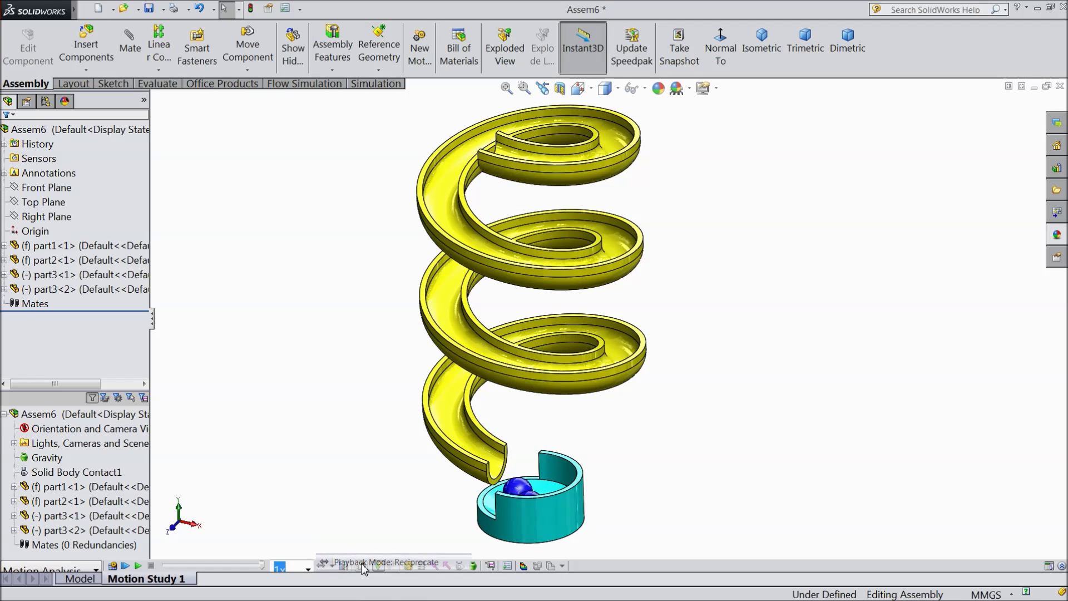
pyautogui.click(137, 566)
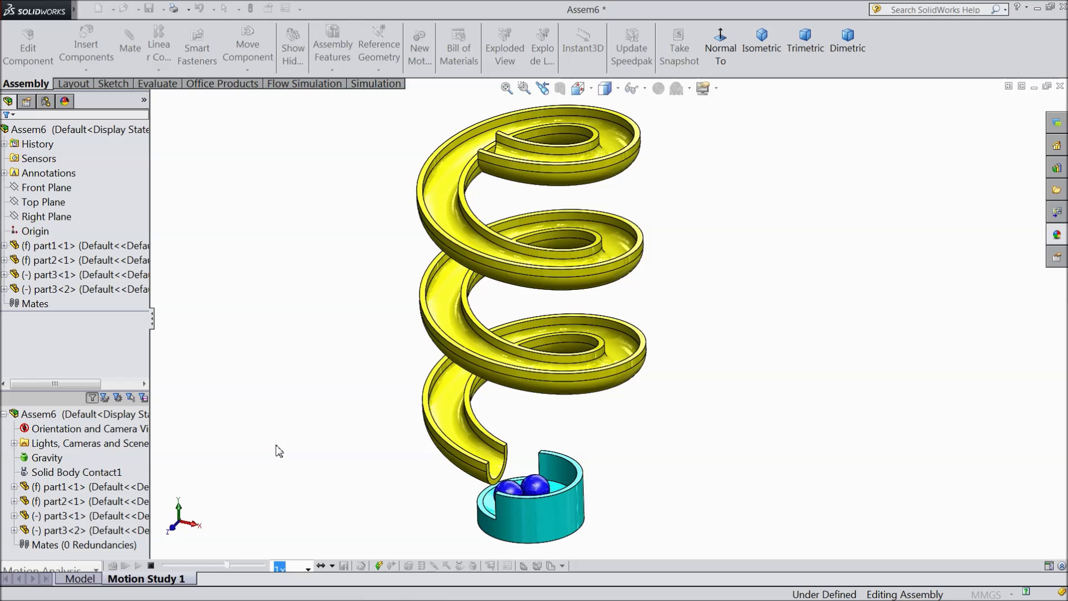